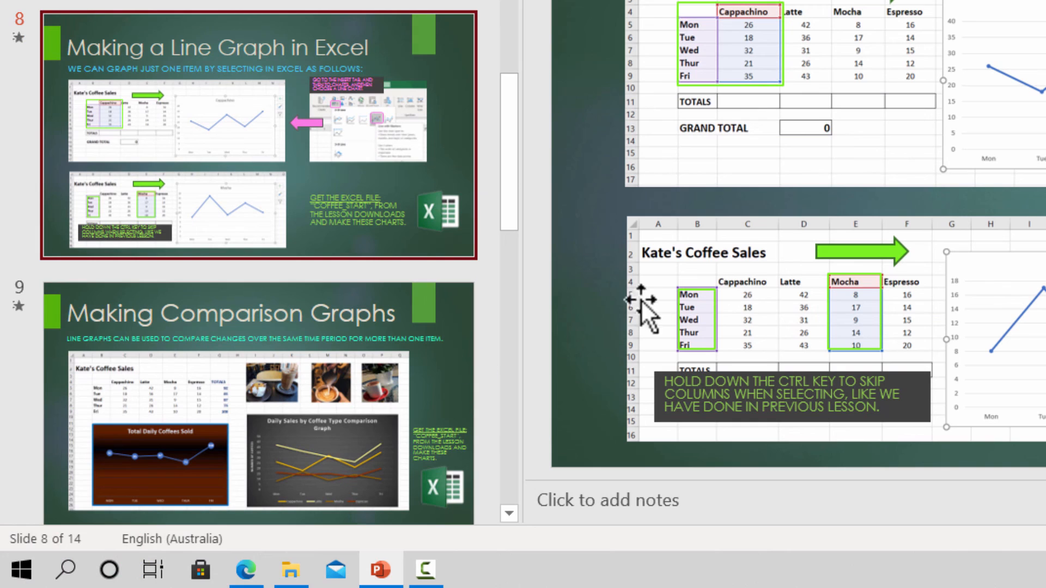
# - Nudge the highlight box on slide 8 slightly upward, then present the slideshow from the current slide and advance through it
pyautogui.click(684, 290)
pyautogui.moveTo(695, 289); pyautogui.dragTo(693, 276)
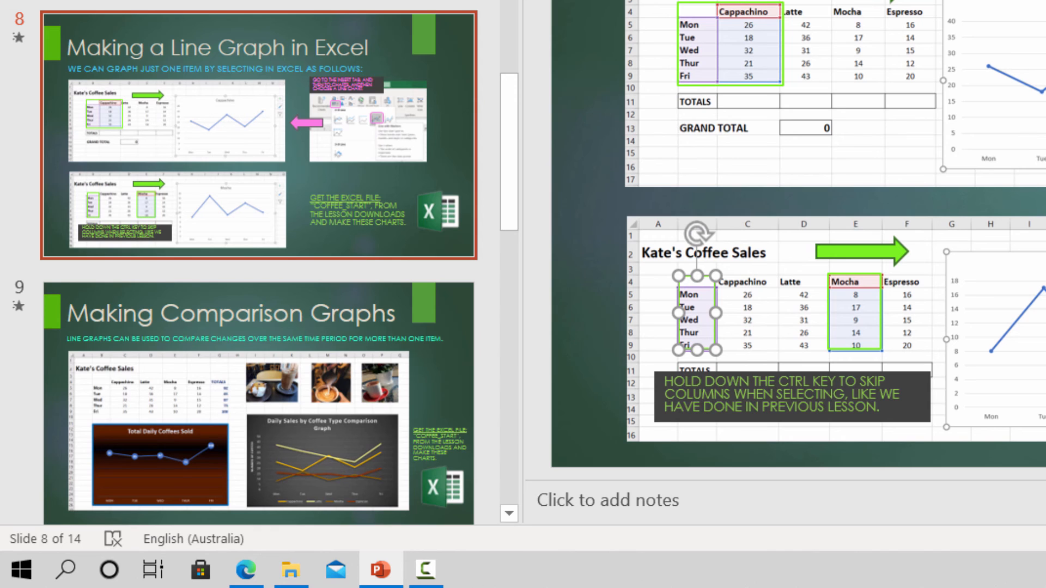
pyautogui.hotkey('shift', 'F5')
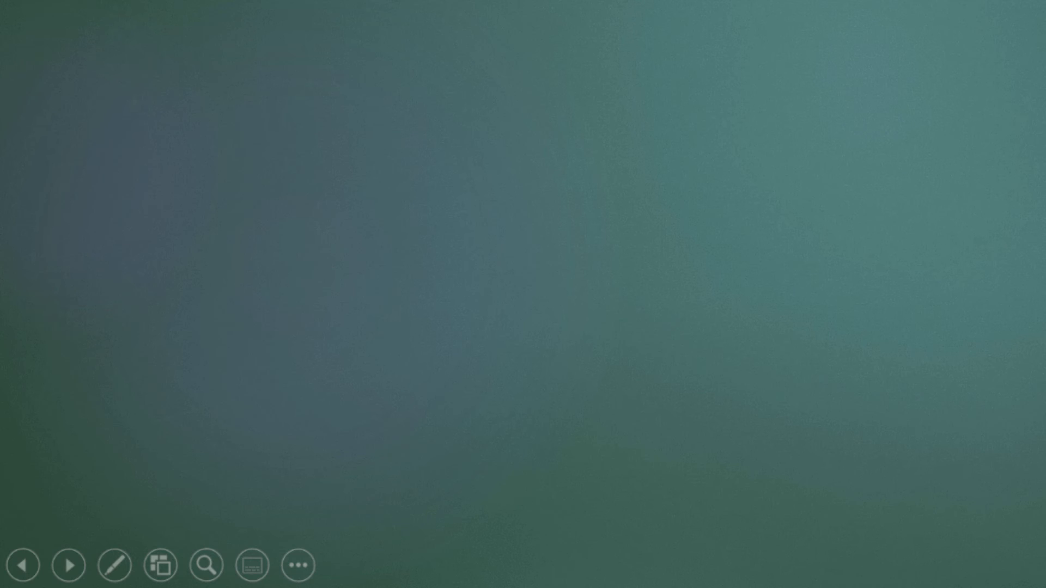
pyautogui.press('Right')
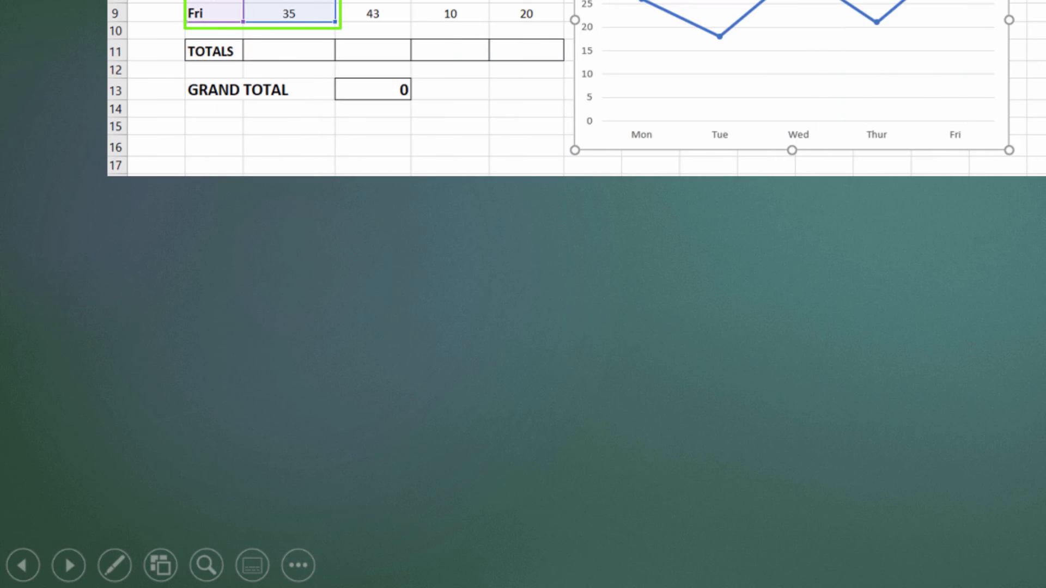
pyautogui.press('Right')
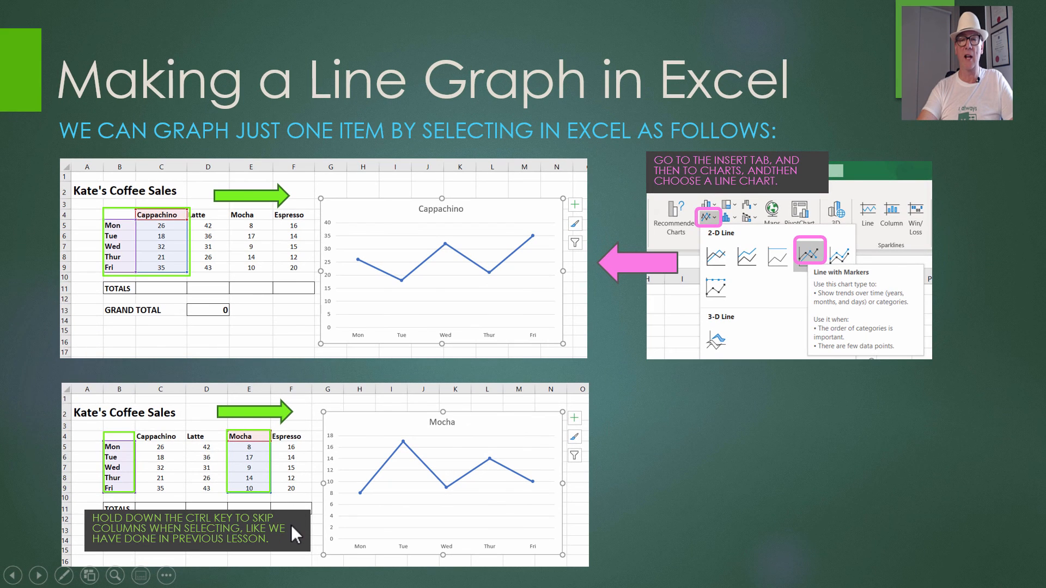
pyautogui.click(643, 420)
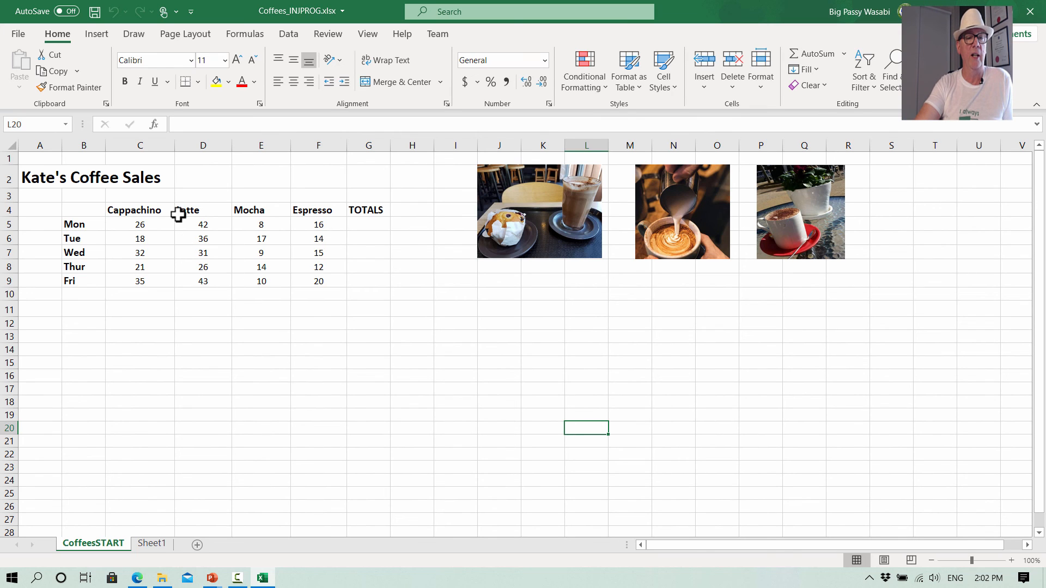
# - Try inserting a line with markers chart from the day labels and the Cappachino column, then delete it
pyautogui.click(77, 220)
pyautogui.moveTo(76, 221); pyautogui.dragTo(93, 277)
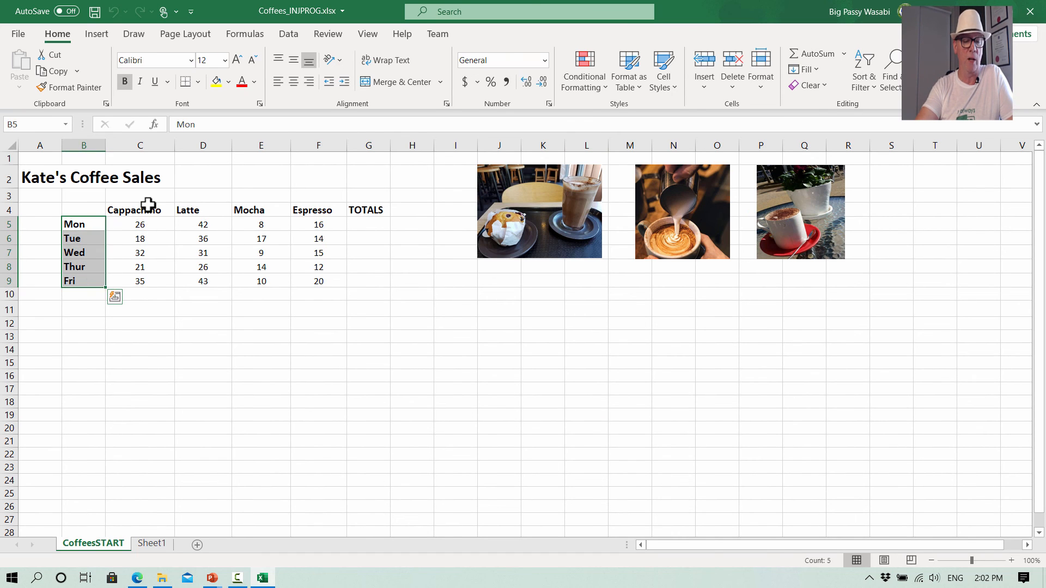
pyautogui.keyDown('ctrl'); pyautogui.moveTo(152, 206); pyautogui.dragTo(154, 283); pyautogui.keyUp('ctrl')
pyautogui.click(97, 33)
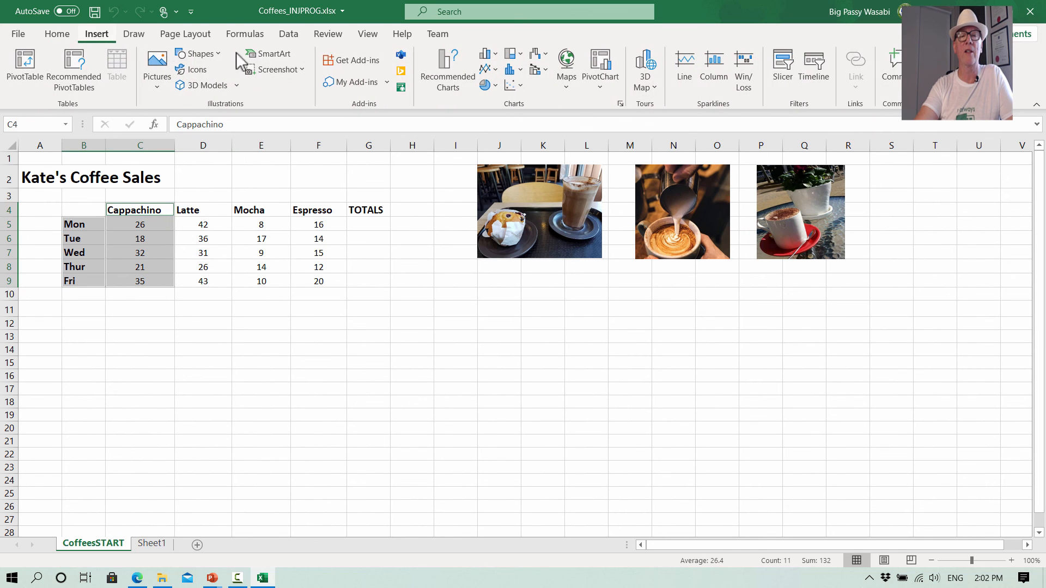
pyautogui.click(497, 71)
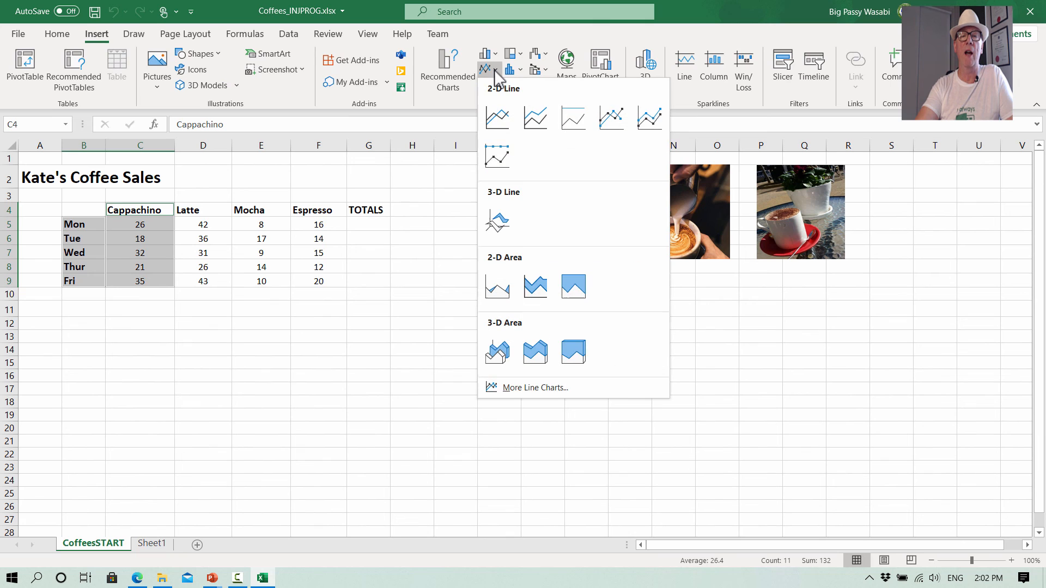
pyautogui.click(612, 121)
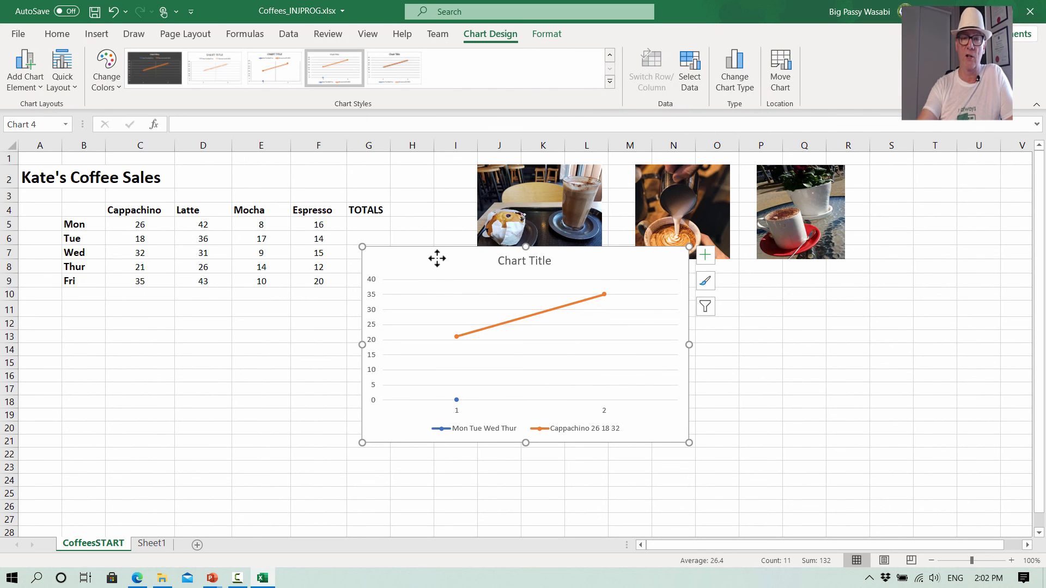
pyautogui.press('Delete')
# - Select B4:C9, insert a line with markers chart of Cappachino sales, and move it below the table
pyautogui.click(276, 376)
pyautogui.moveTo(88, 215); pyautogui.dragTo(87, 277)
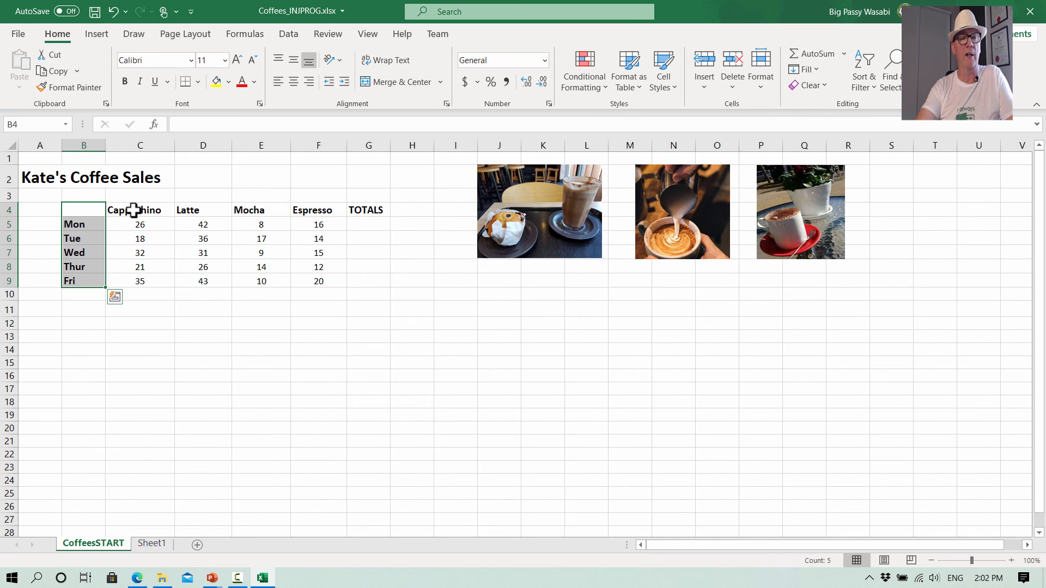
pyautogui.hotkey('ctrl', 'q')
pyautogui.press('Escape')
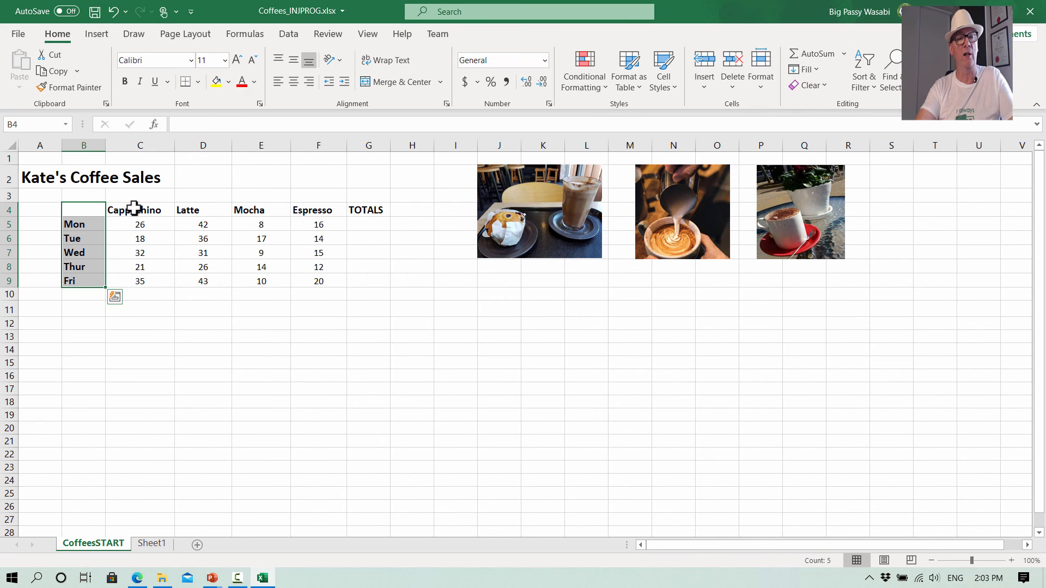
pyautogui.moveTo(75, 210); pyautogui.dragTo(145, 284)
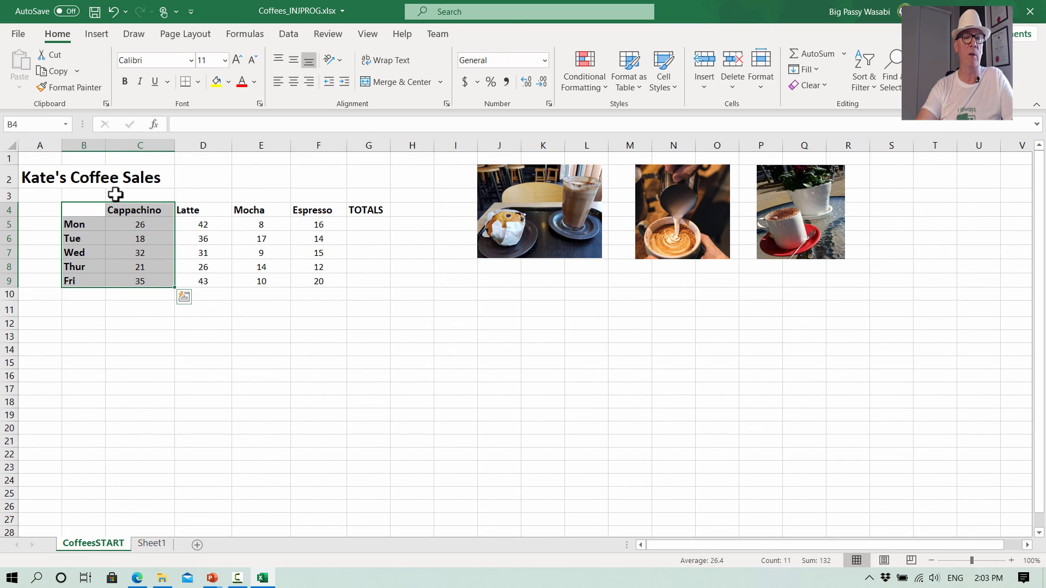
pyautogui.click(97, 34)
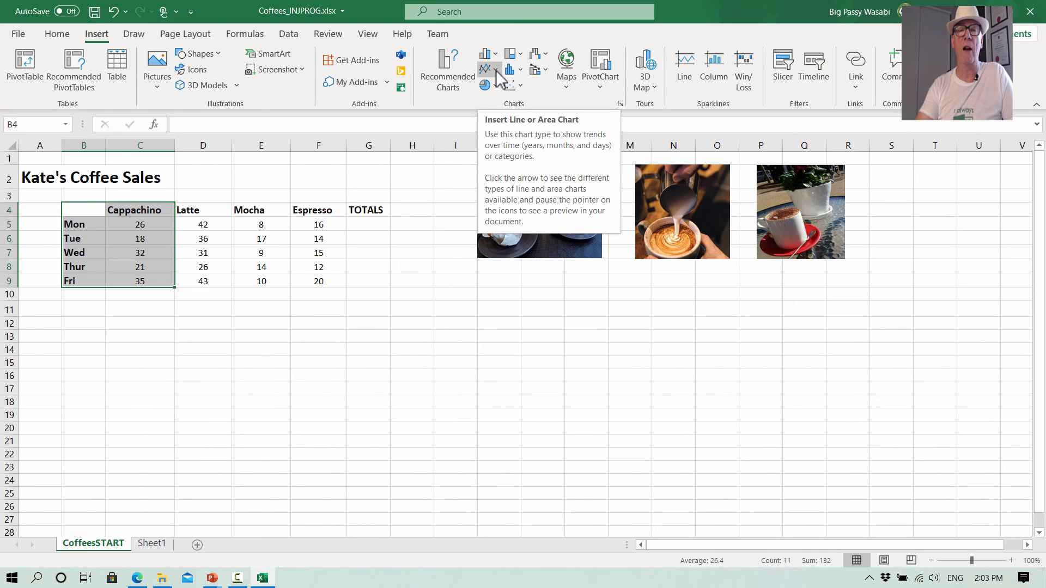
pyautogui.click(497, 73)
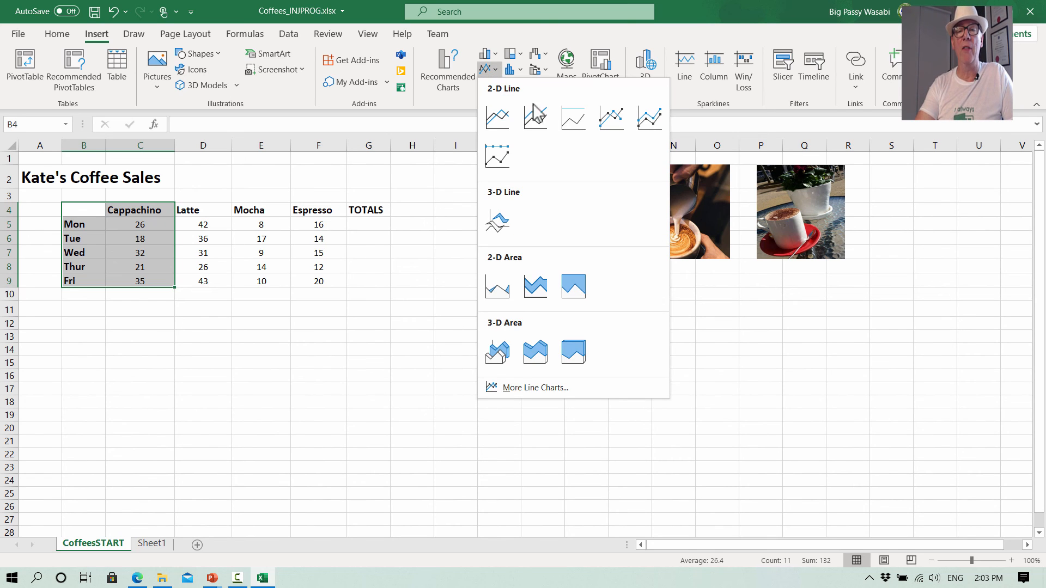
pyautogui.click(616, 119)
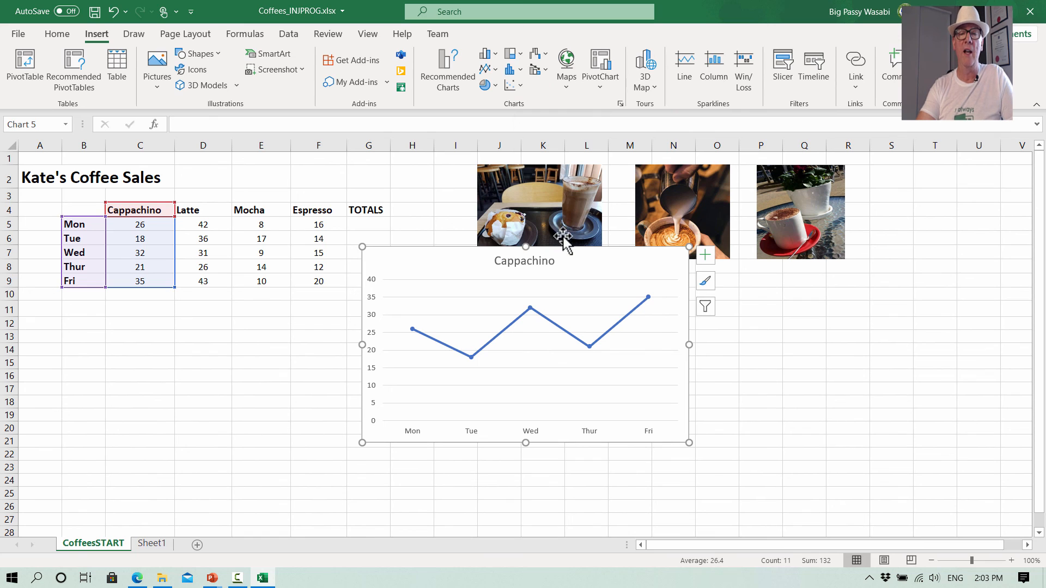
pyautogui.moveTo(566, 253); pyautogui.dragTo(256, 307)
pyautogui.click(493, 333)
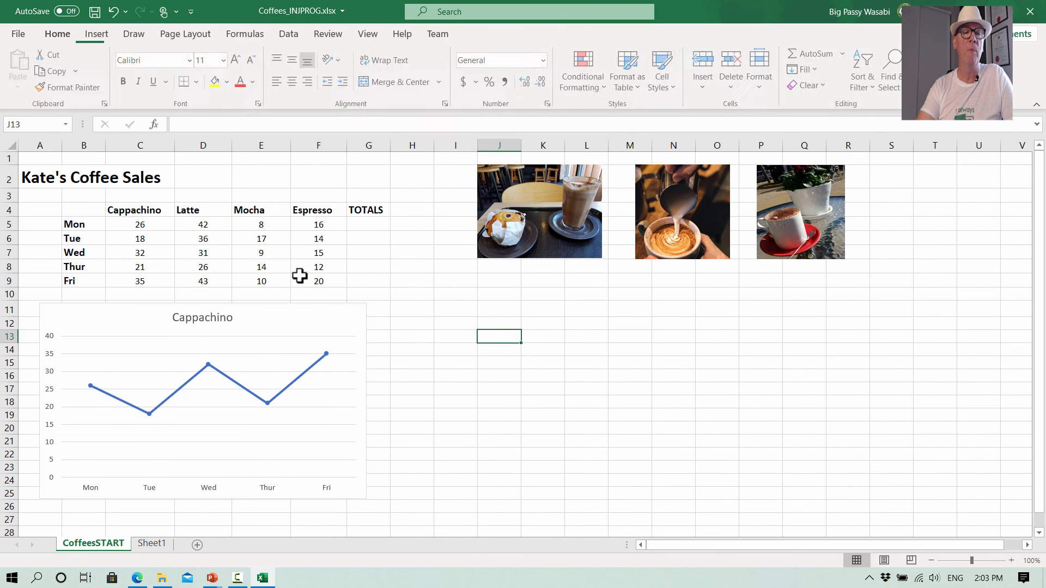
# - Select the day labels and the Latte column, insert a line with markers chart, and place it beside the Cappachino chart
pyautogui.moveTo(82, 209); pyautogui.dragTo(77, 277)
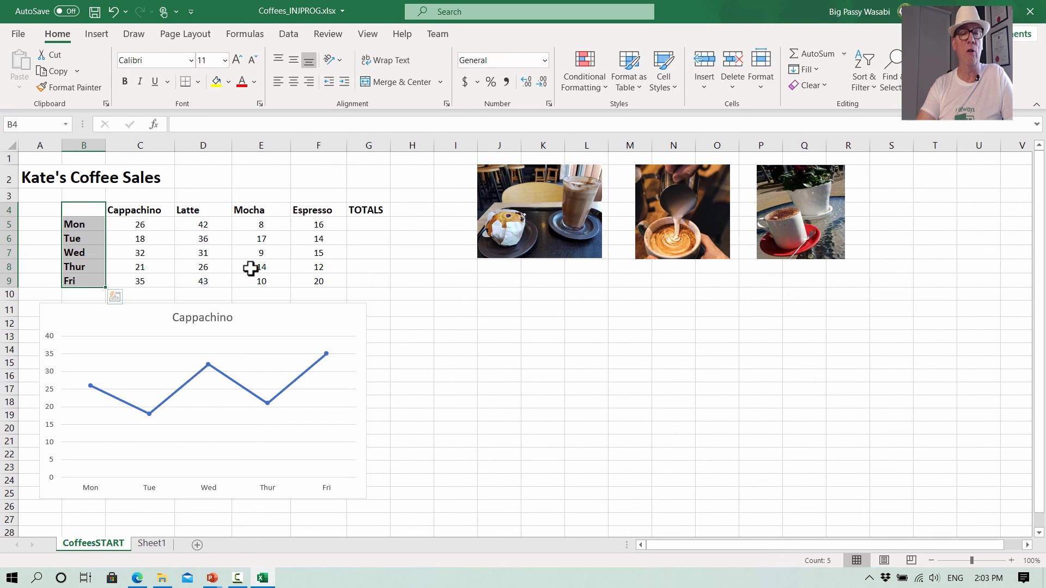
pyautogui.keyDown('ctrl'); pyautogui.moveTo(207, 207); pyautogui.dragTo(208, 276); pyautogui.keyUp('ctrl')
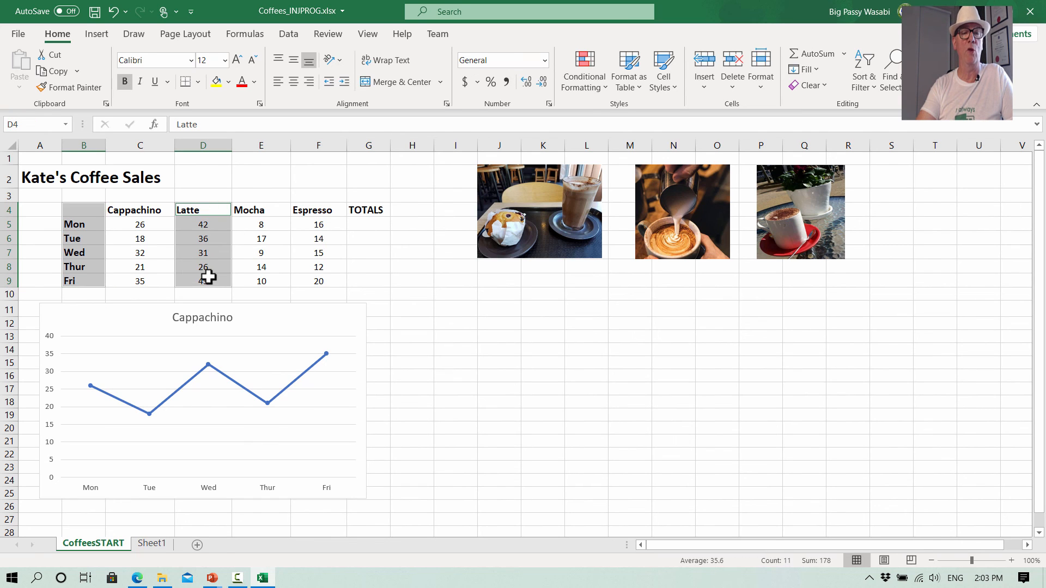
pyautogui.click(96, 34)
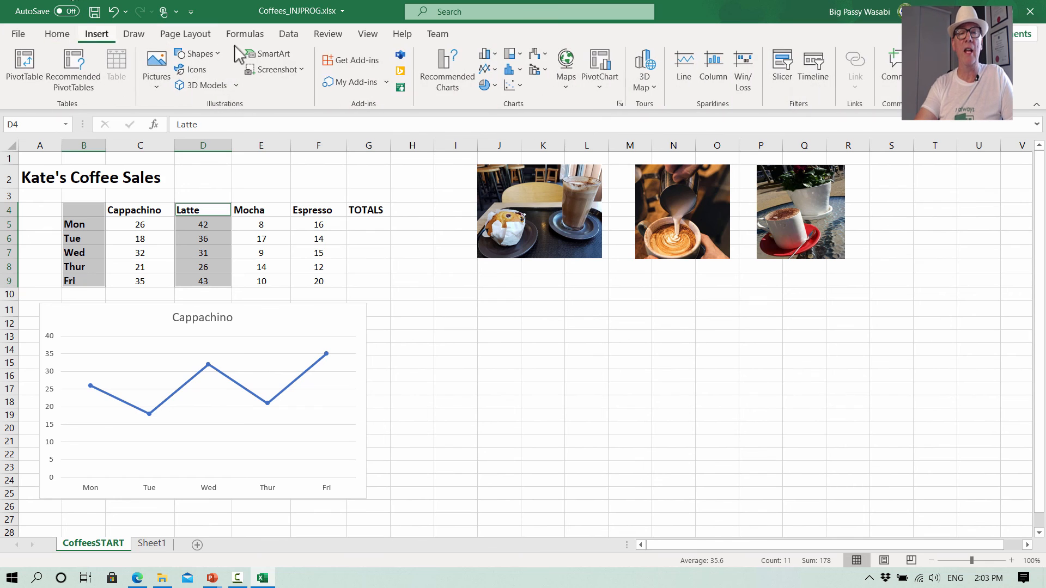
pyautogui.click(495, 71)
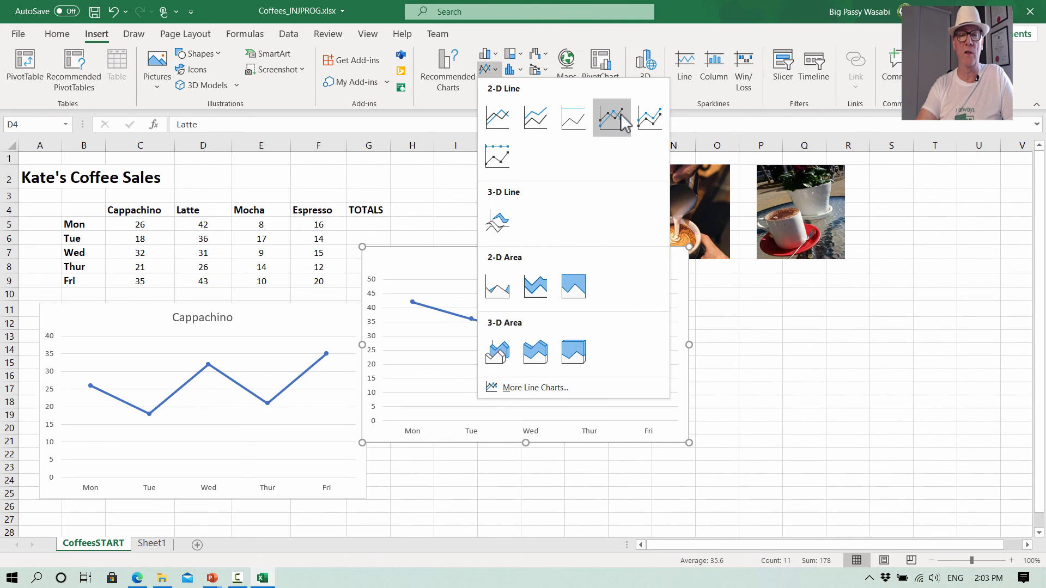
pyautogui.click(611, 117)
pyautogui.moveTo(567, 272); pyautogui.dragTo(588, 327)
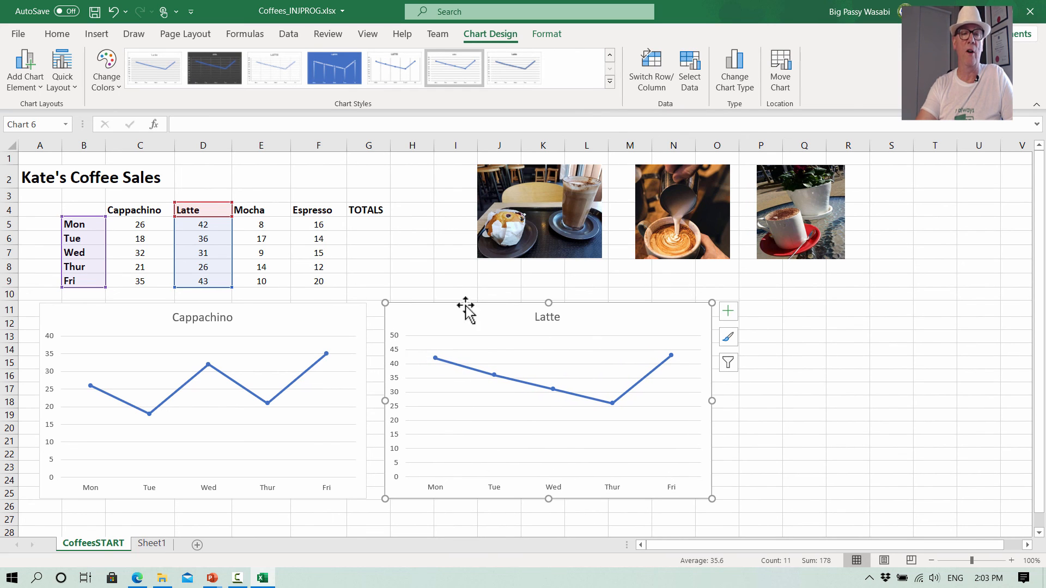
pyautogui.click(258, 229)
# - Select the day labels and the Espresso column and insert a line with markers chart
pyautogui.click(80, 223)
pyautogui.moveTo(82, 212); pyautogui.dragTo(89, 284)
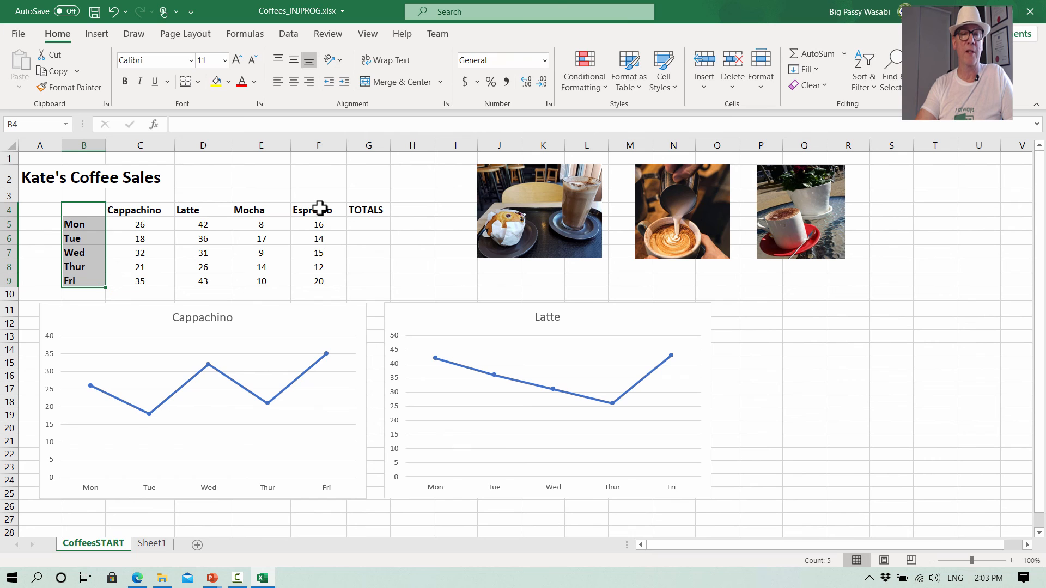
pyautogui.moveTo(309, 209); pyautogui.dragTo(317, 284)
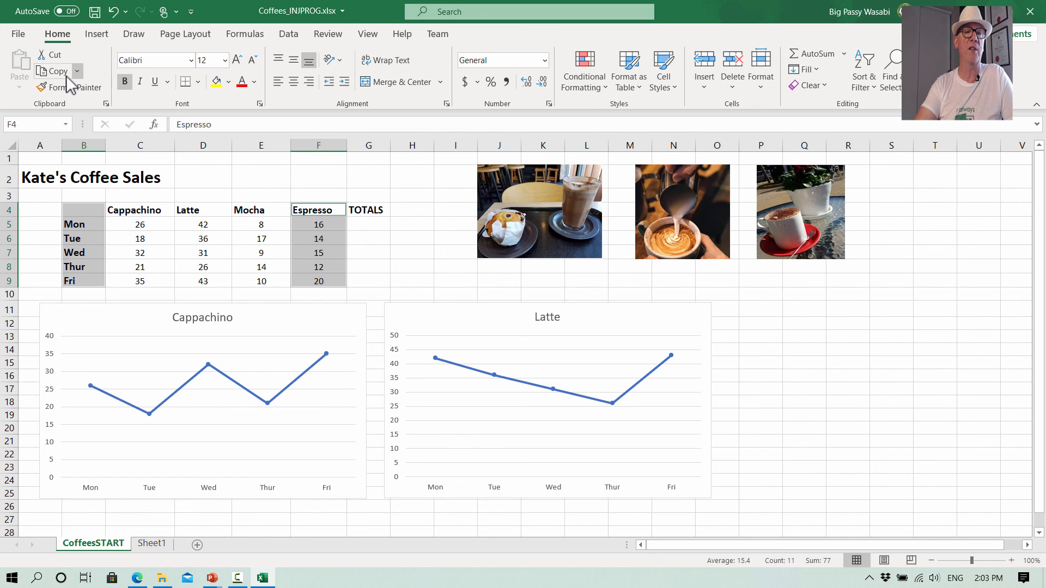
pyautogui.click(98, 35)
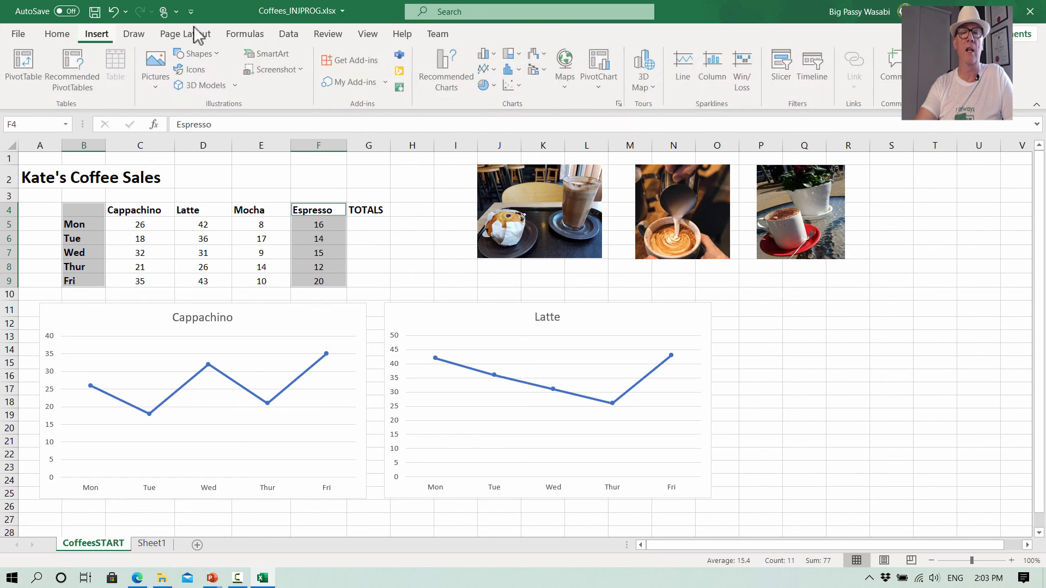
pyautogui.click(495, 73)
pyautogui.click(610, 118)
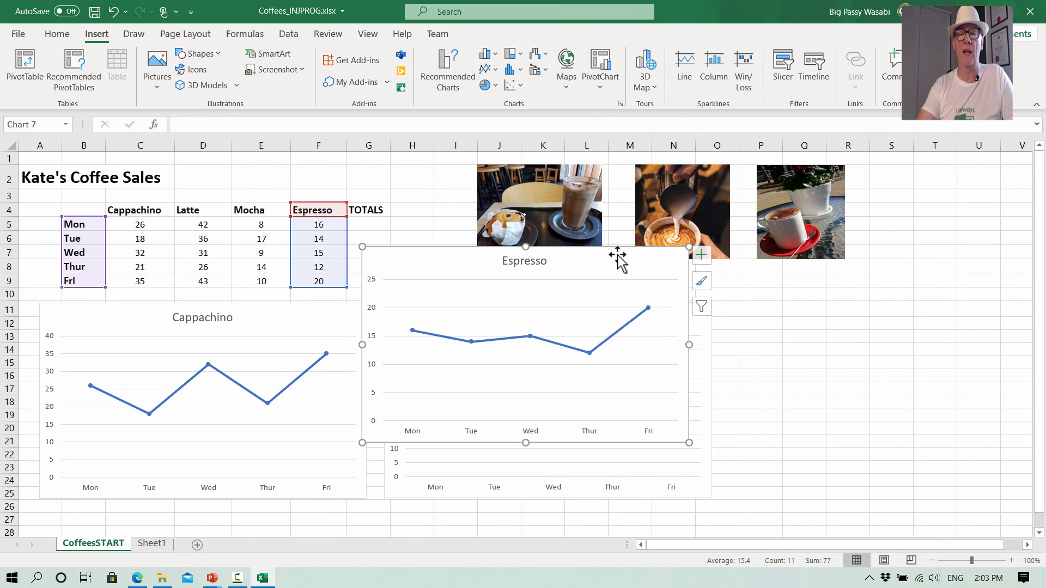
# - Undo an accidental plot area move and drag the Espresso chart further to the right
pyautogui.click(612, 292)
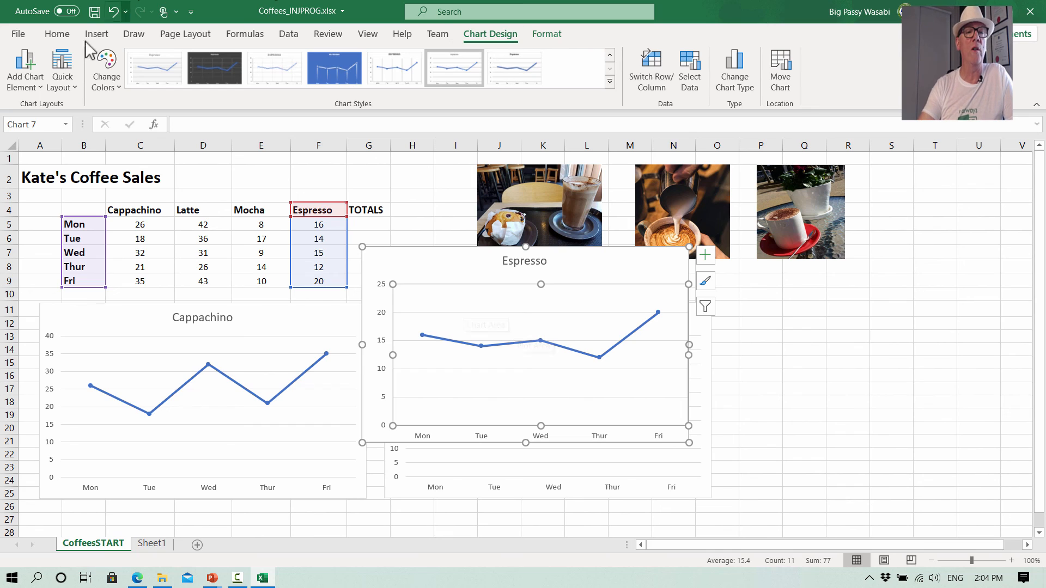
pyautogui.click(114, 12)
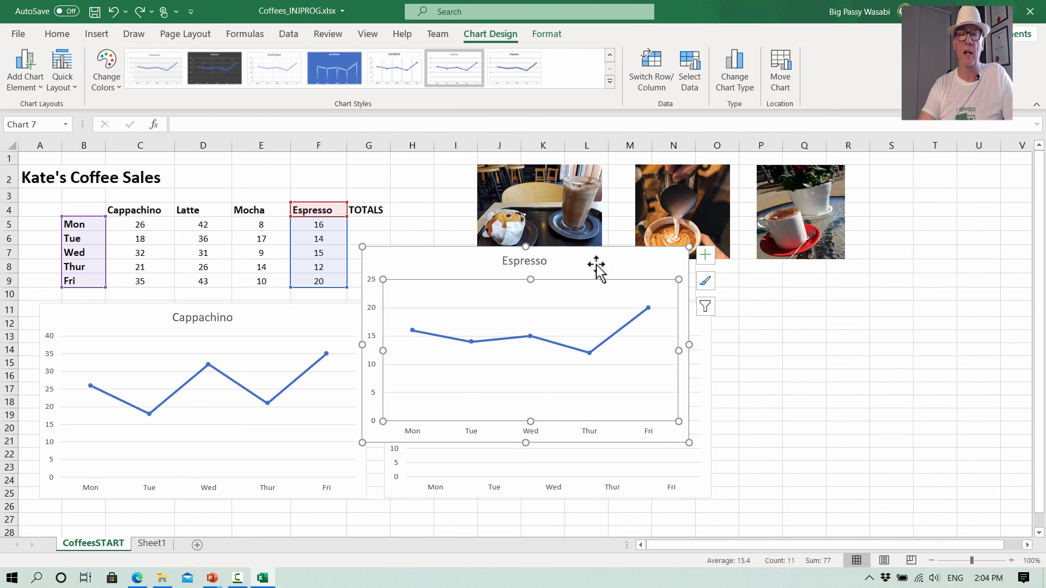
pyautogui.moveTo(592, 262); pyautogui.dragTo(939, 303)
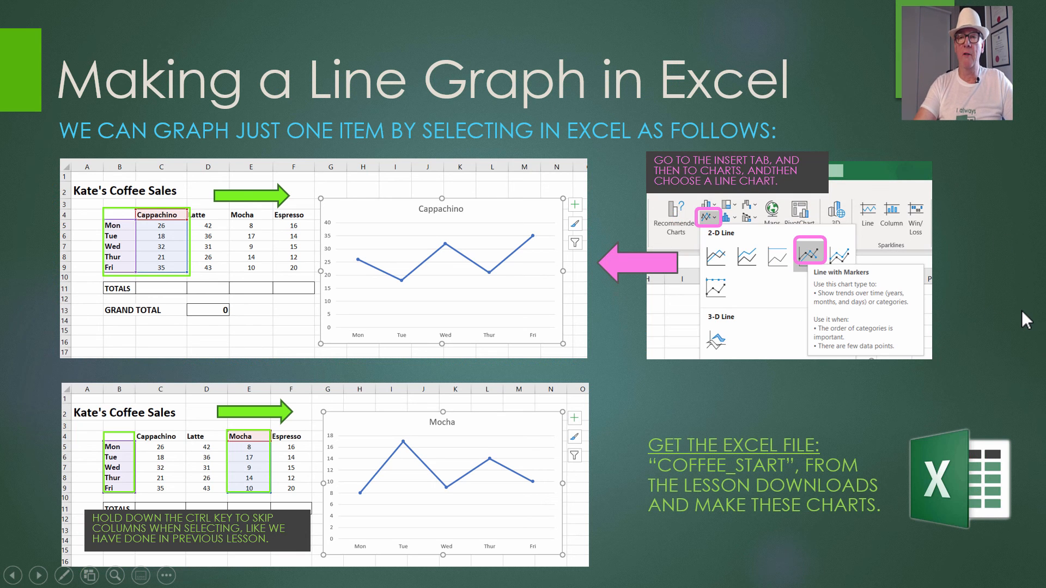
# - Return to the slideshow and advance to the Making Comparison Graphs slide
pyautogui.click(1021, 309)
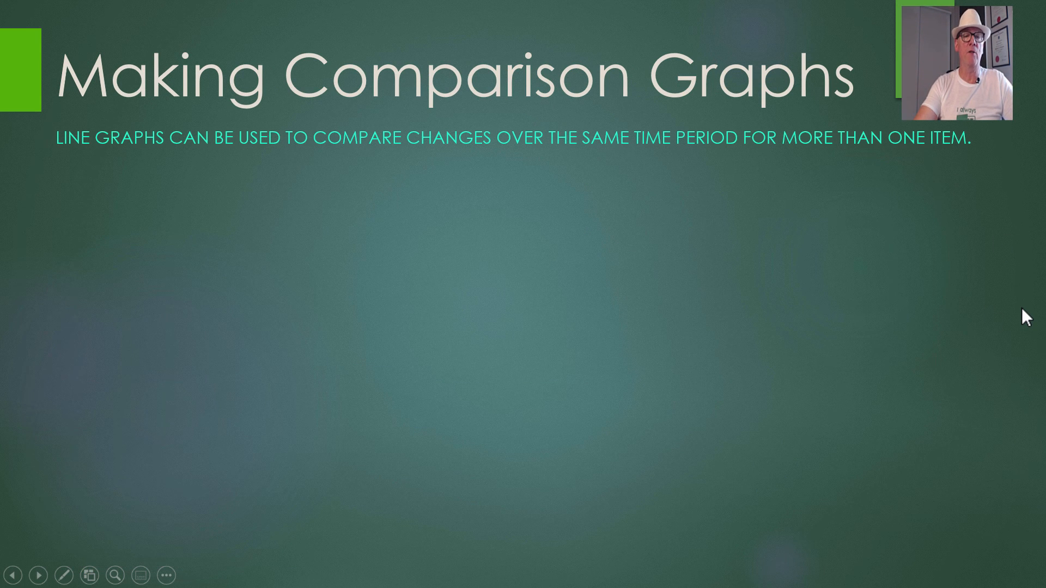
pyautogui.click(1021, 308)
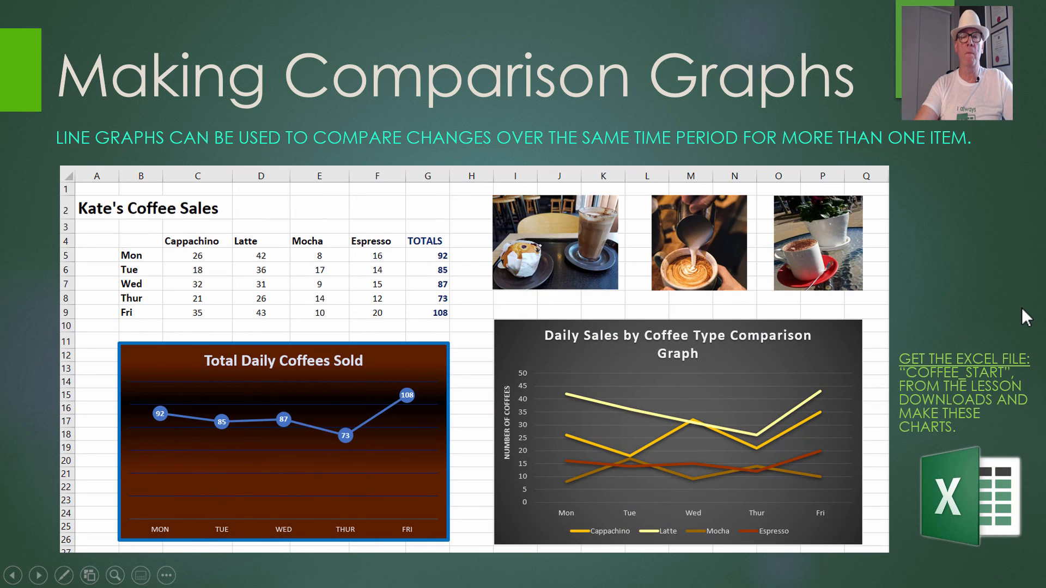
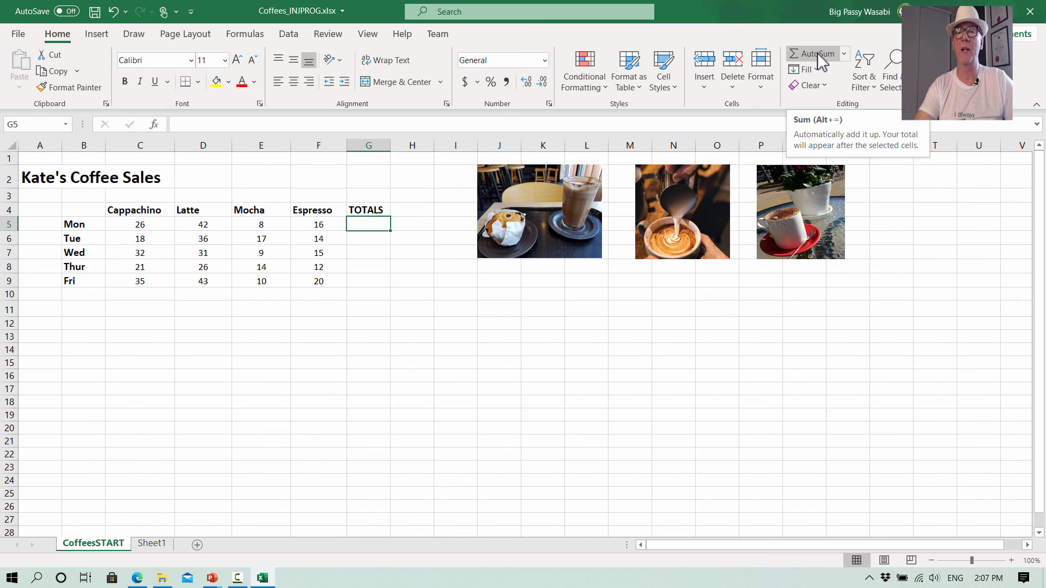
# - AutoSum the Monday and Tuesday totals in the TOTALS column, then fill the formula down through Friday
pyautogui.click(817, 54)
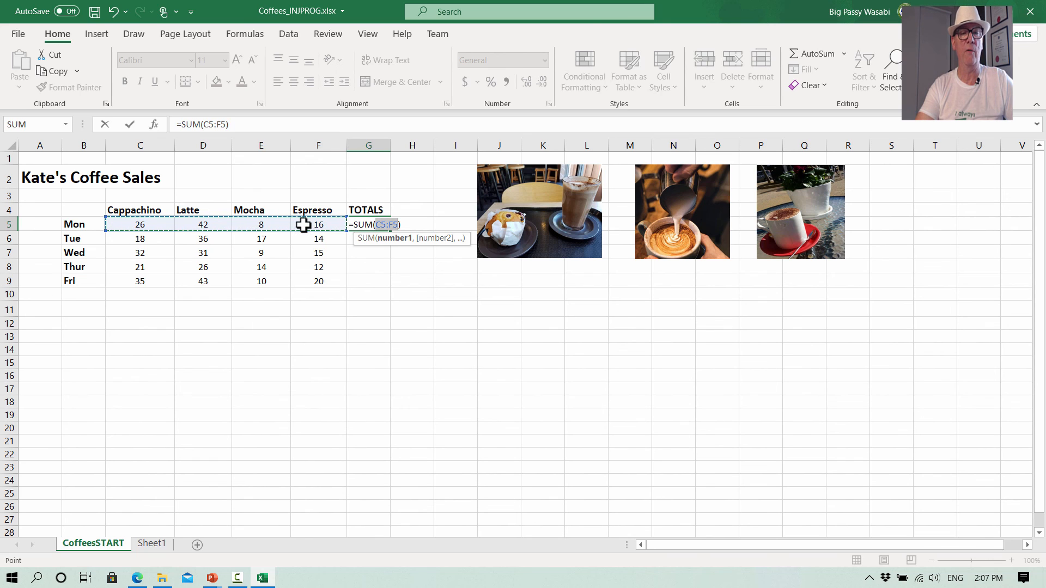
pyautogui.press('Return')
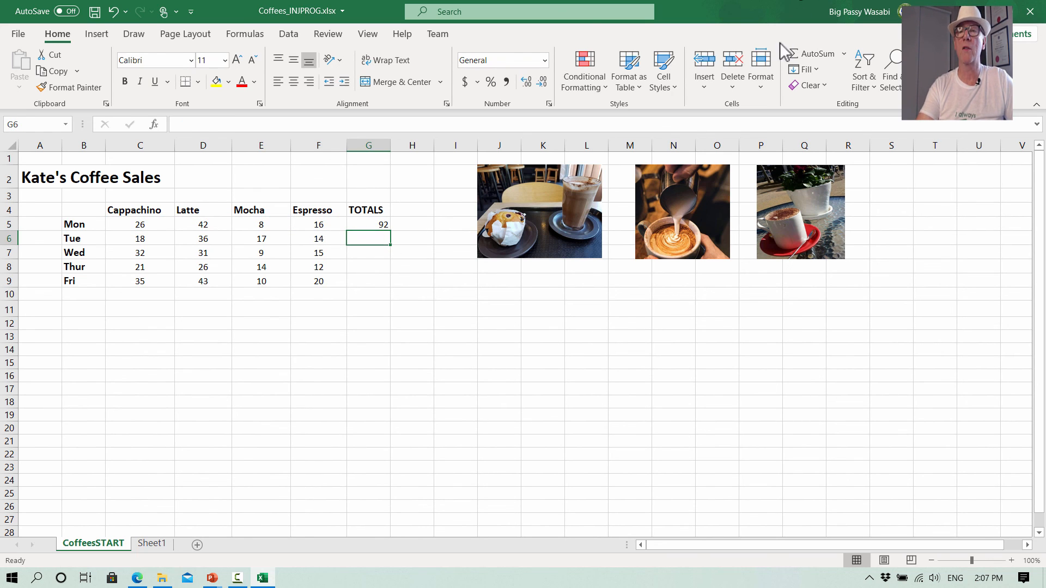
pyautogui.click(819, 49)
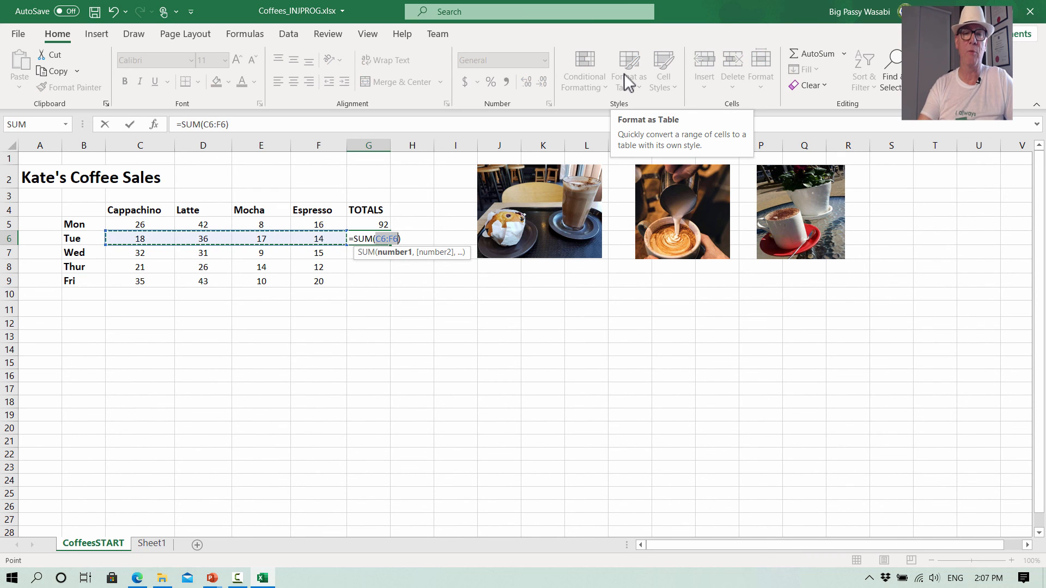
pyautogui.press('Return')
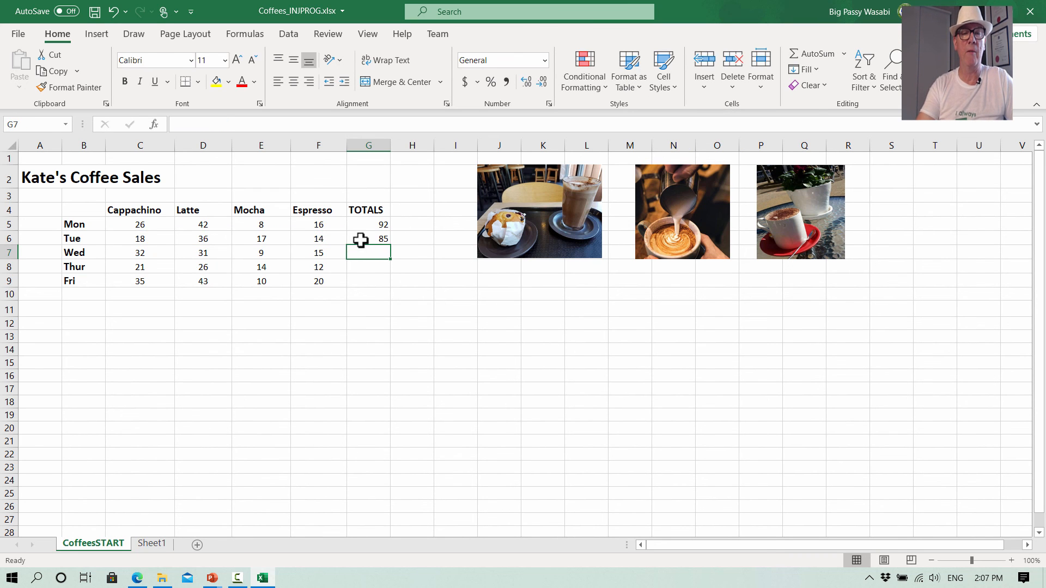
pyautogui.click(362, 240)
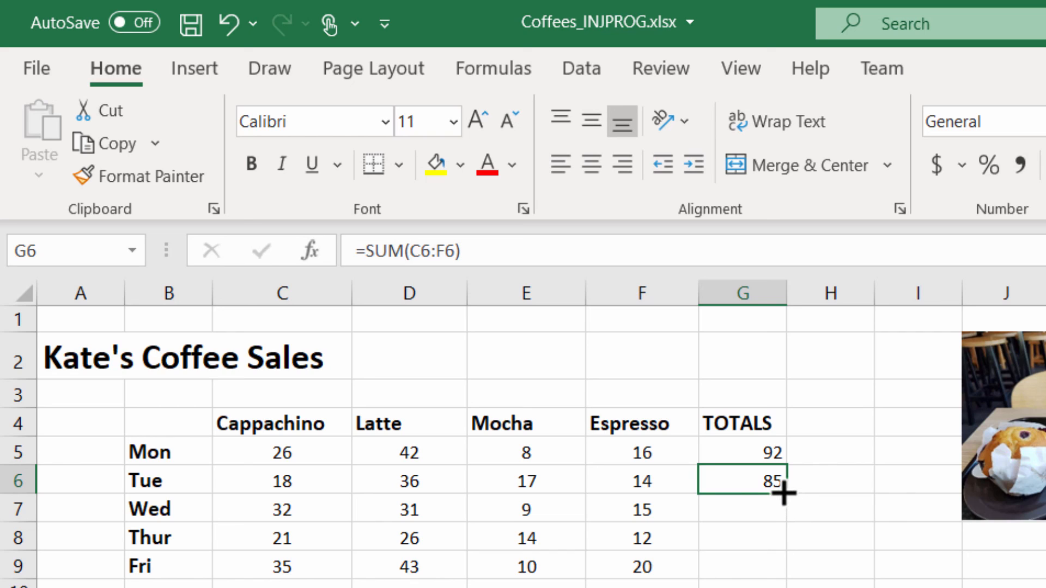
pyautogui.moveTo(787, 493); pyautogui.dragTo(785, 575)
pyautogui.click(835, 553)
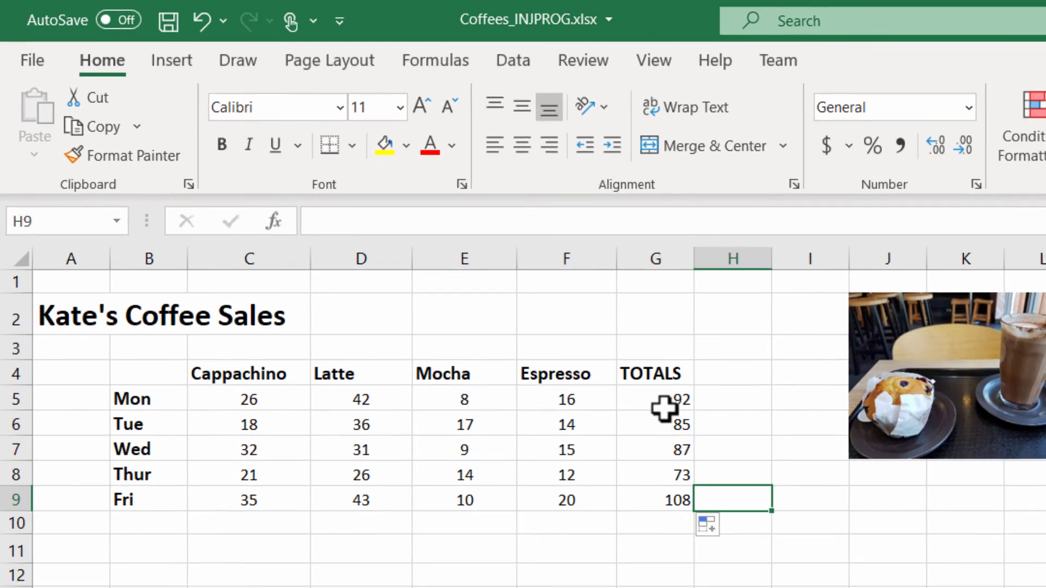
# - Make the five daily totals in the TOTALS column bold
pyautogui.moveTo(763, 454); pyautogui.dragTo(758, 564)
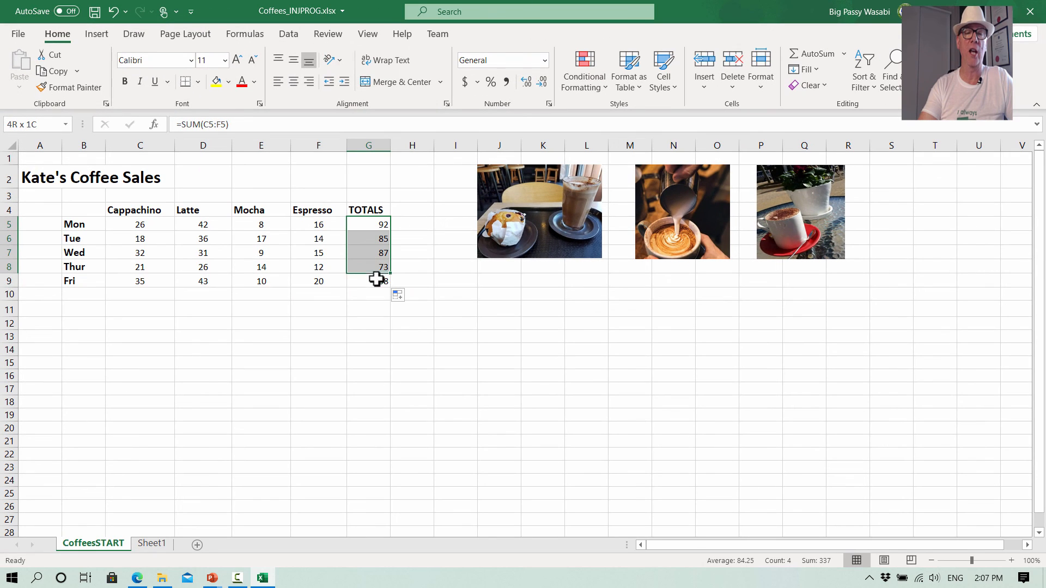
pyautogui.moveTo(377, 279); pyautogui.dragTo(375, 281)
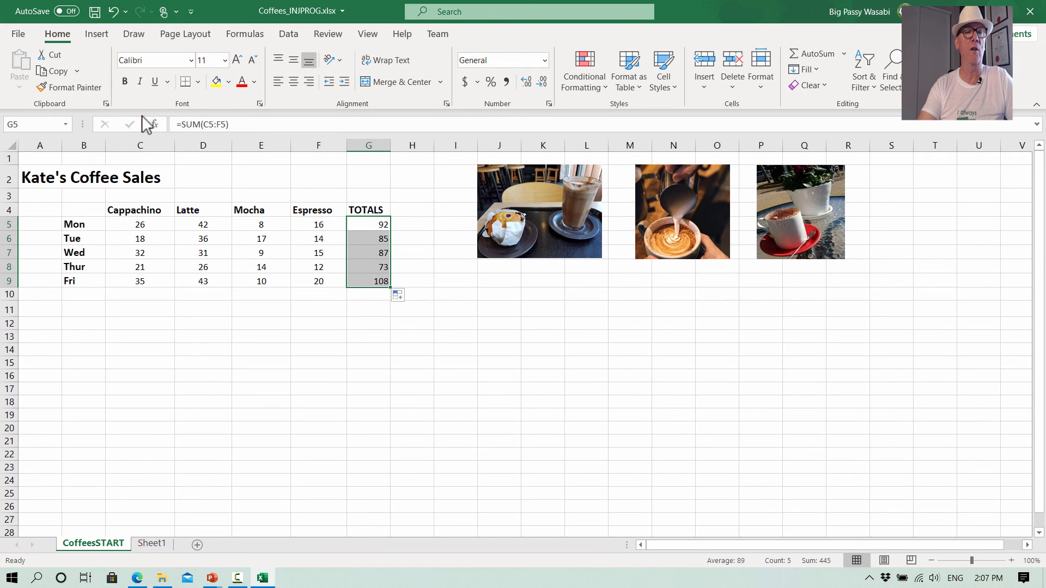
pyautogui.click(129, 83)
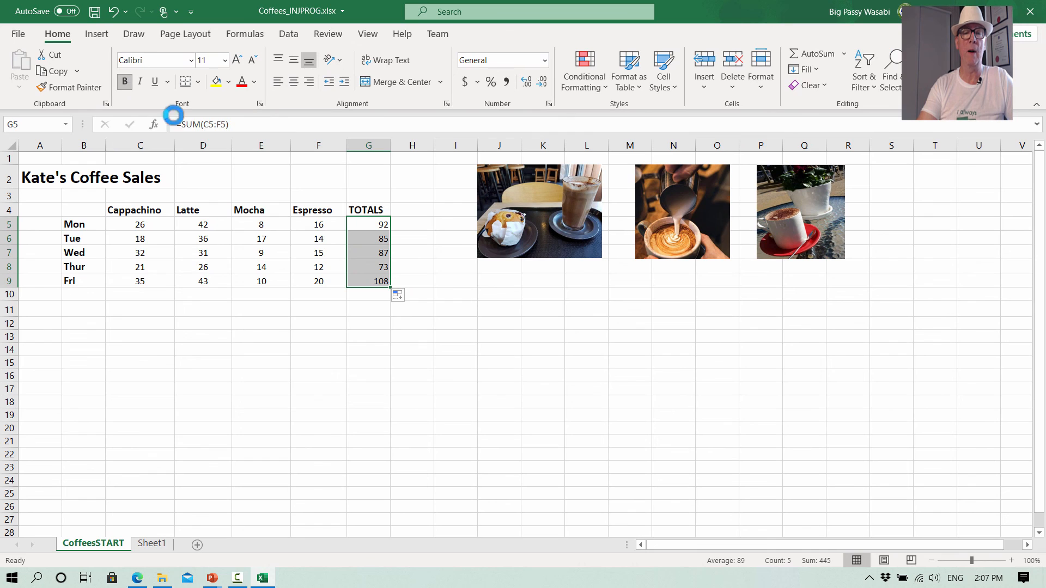
pyautogui.click(368, 334)
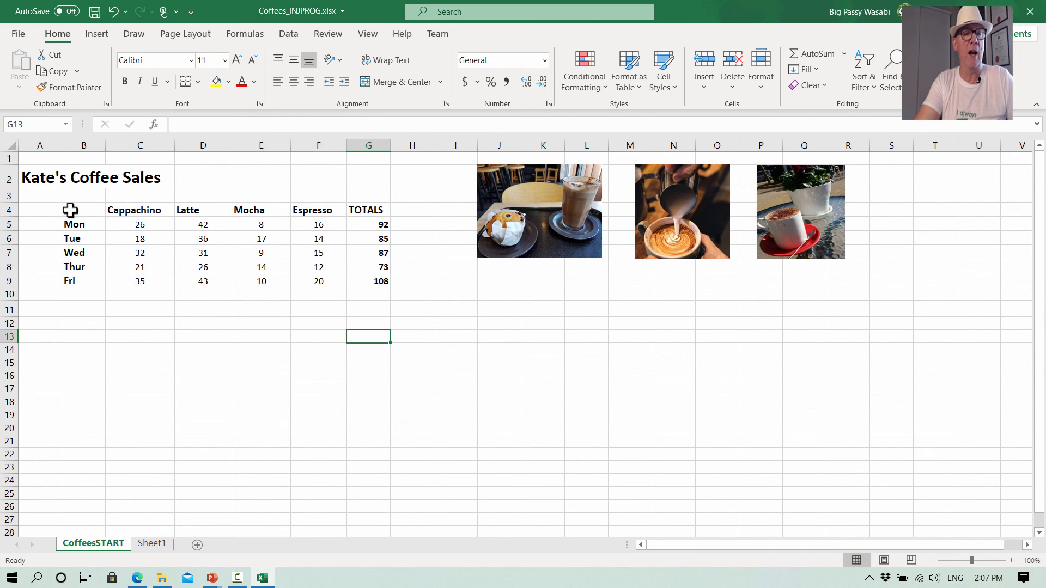
pyautogui.moveTo(70, 210); pyautogui.dragTo(356, 287)
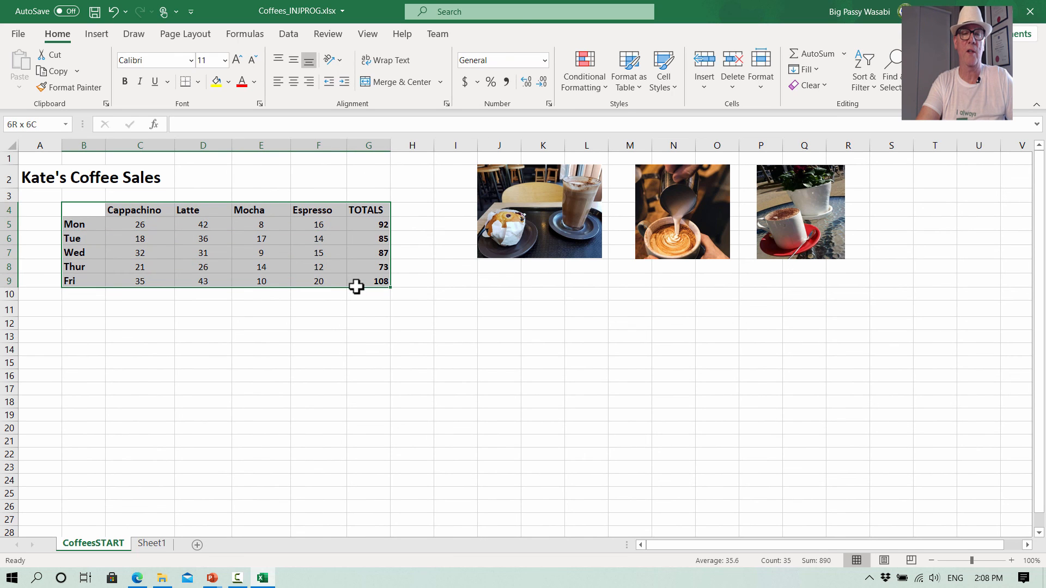
pyautogui.click(97, 34)
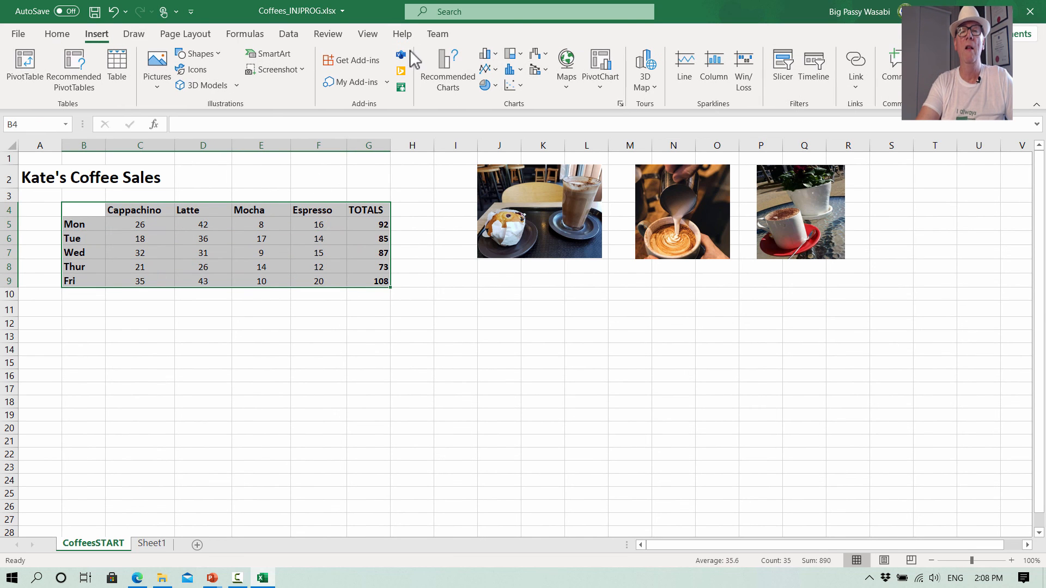
pyautogui.click(495, 70)
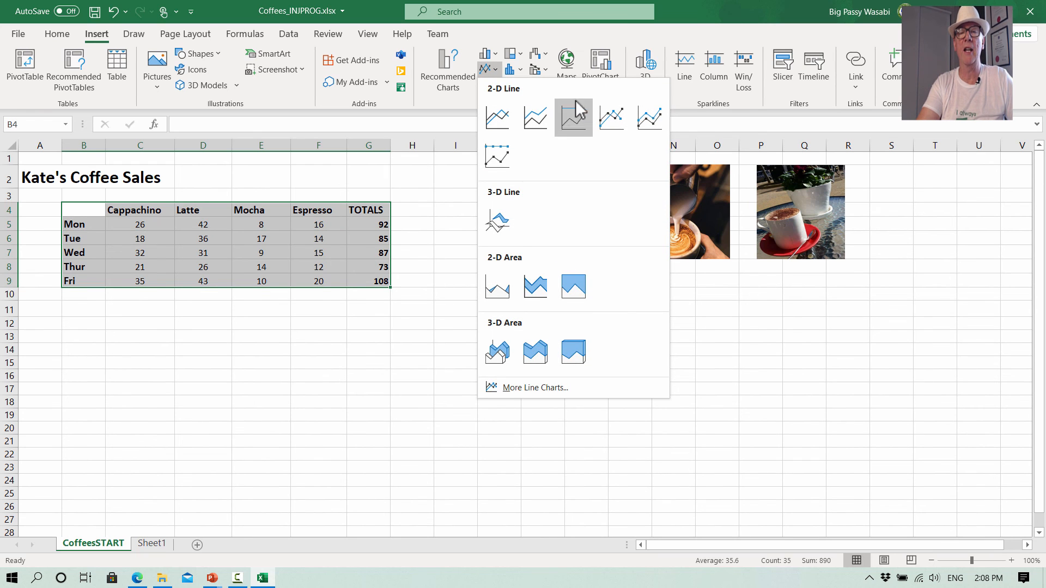
pyautogui.click(611, 117)
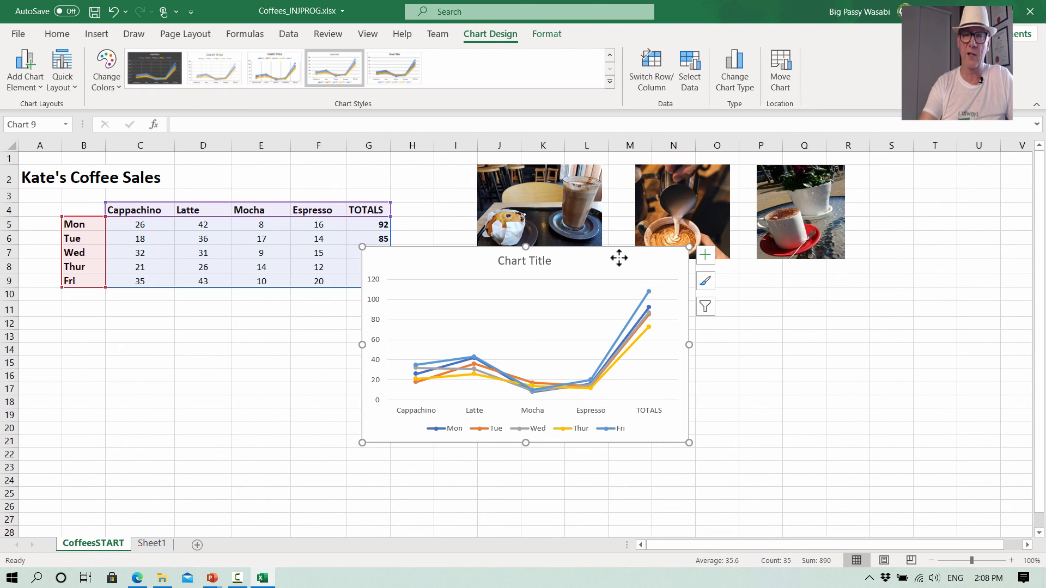
pyautogui.press('Delete')
pyautogui.click(514, 488)
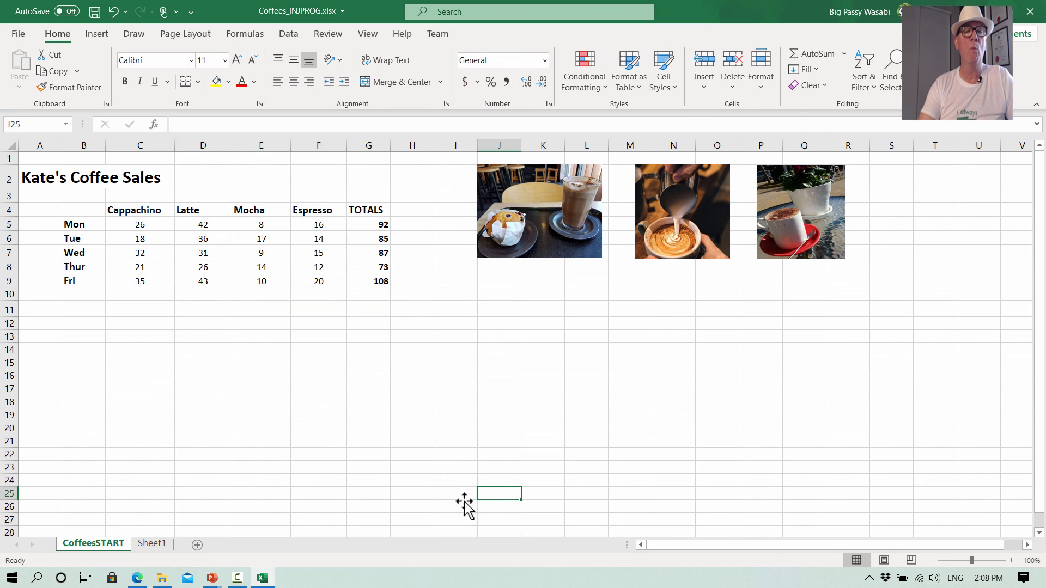
# - Select the table from the day labels through the Espresso column, excluding totals, and insert a line with markers chart
pyautogui.moveTo(74, 209); pyautogui.dragTo(303, 284)
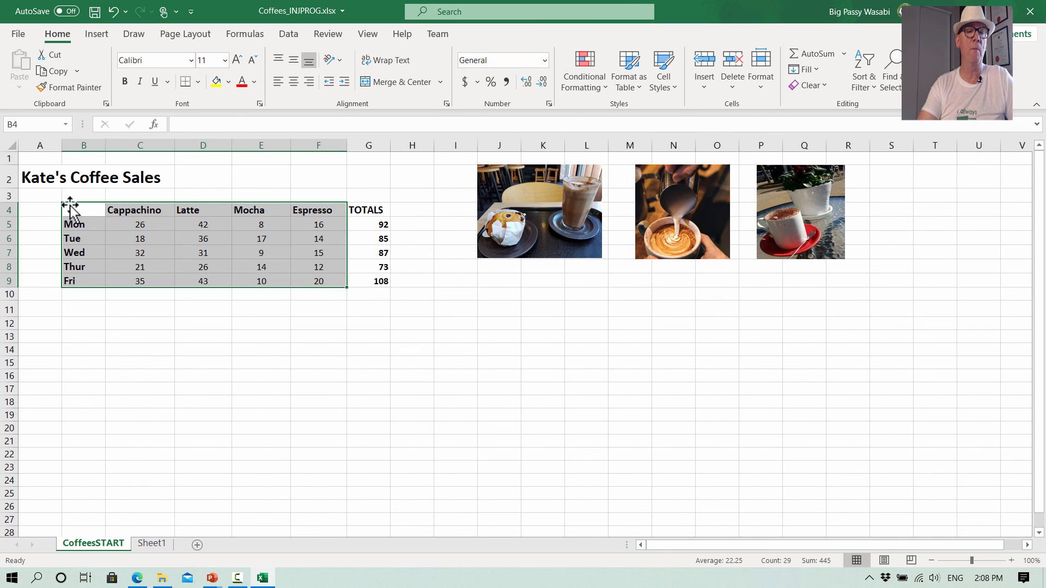
pyautogui.click(96, 334)
pyautogui.moveTo(75, 210); pyautogui.dragTo(299, 276)
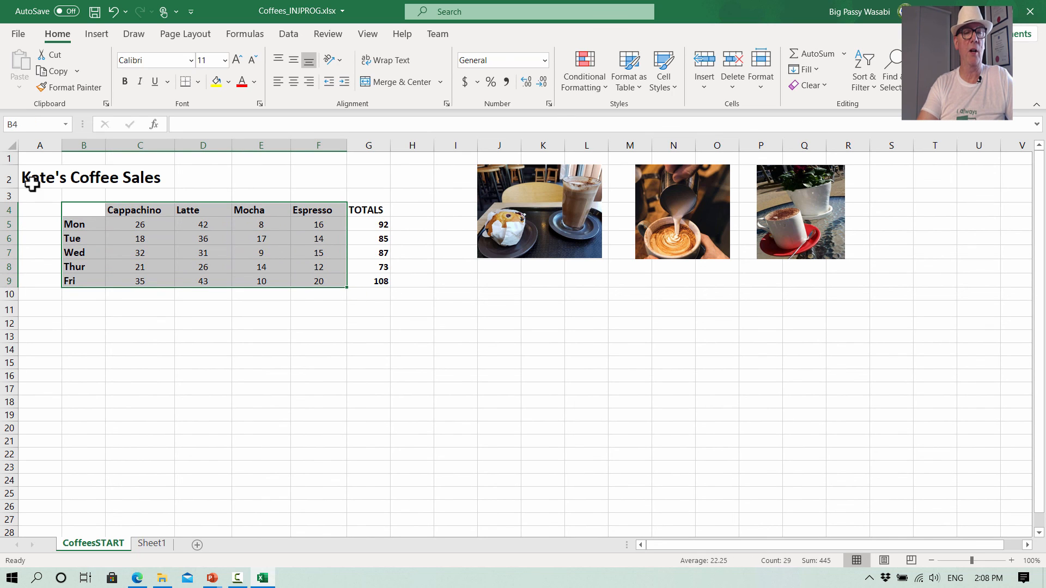
pyautogui.click(96, 38)
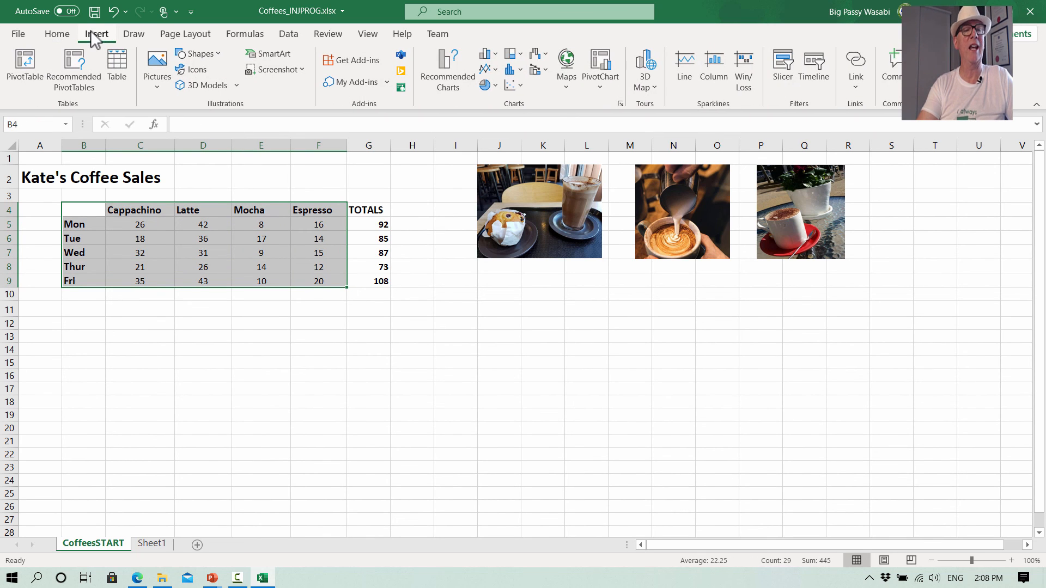
pyautogui.click(486, 69)
pyautogui.click(608, 119)
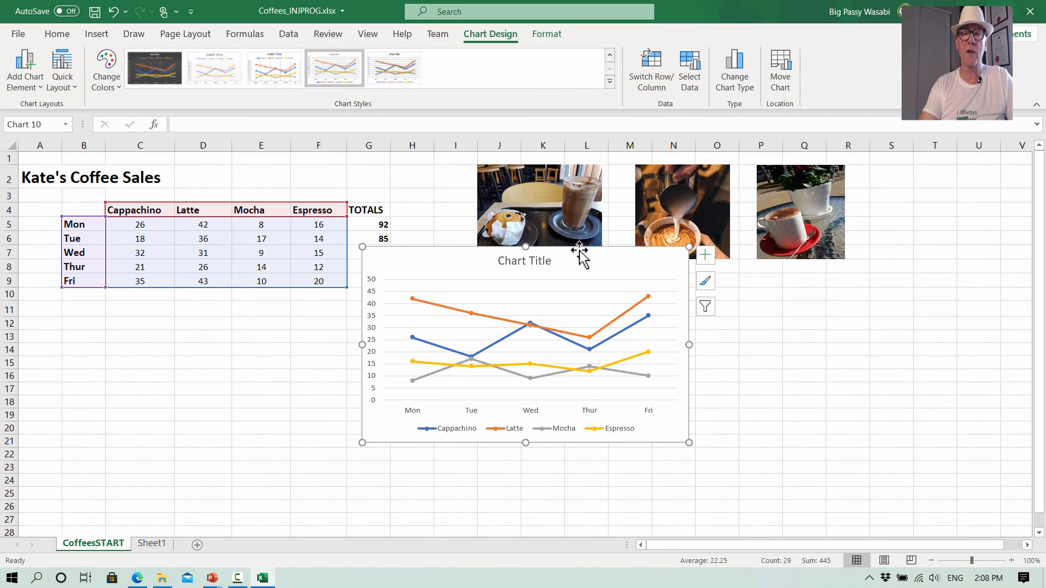
# - Move the new chart below the photos and rename its title to Weekly Coffee Sales By Coffee Type
pyautogui.moveTo(580, 252)
pyautogui.mouseDown()
pyautogui.moveTo(610, 299)
pyautogui.moveTo(698, 310)
pyautogui.moveTo(714, 285)
pyautogui.moveTo(697, 291)
pyautogui.mouseUp()
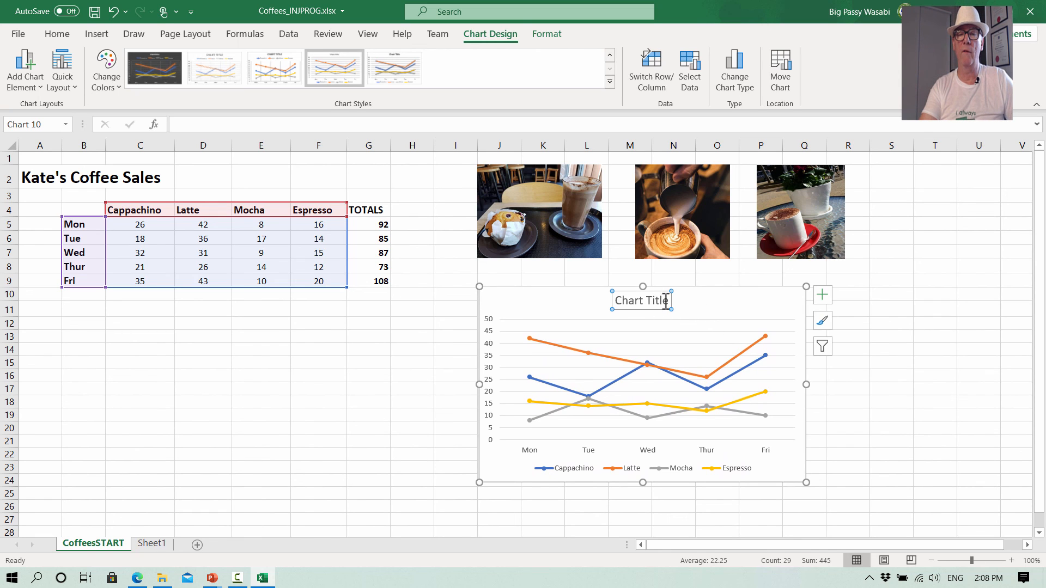
pyautogui.click(668, 304)
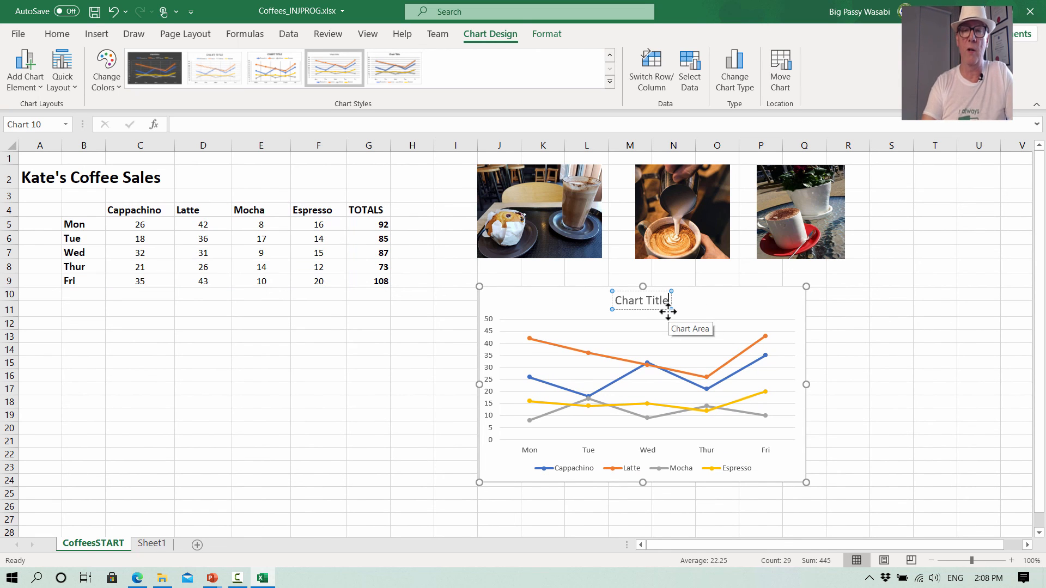
pyautogui.press('BackSpace')
pyautogui.press('BackSpace')
pyautogui.press('BackSpace')
pyautogui.press('BackSpace')
pyautogui.press('BackSpace')
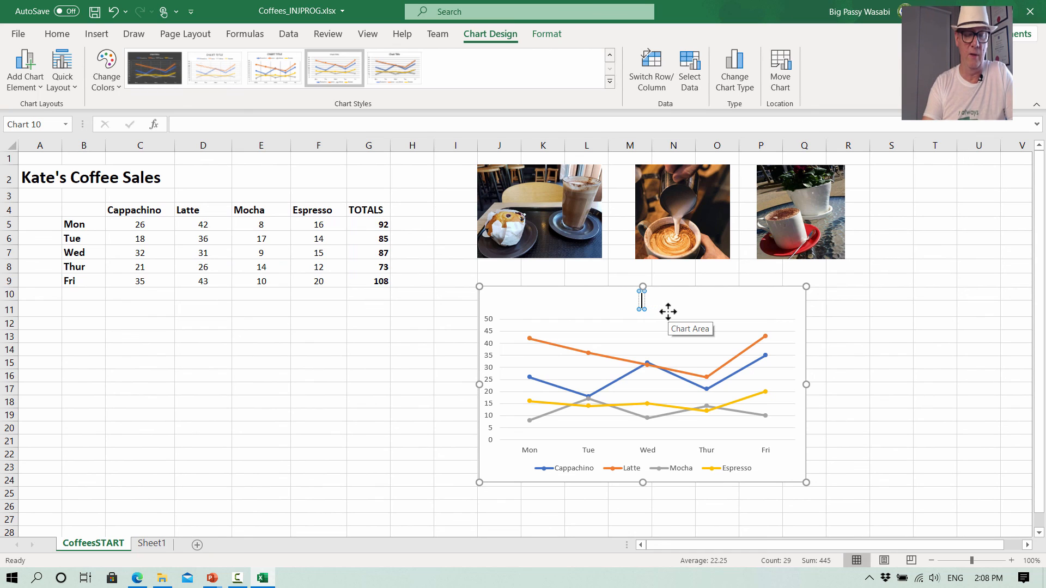
pyautogui.write('Wee')
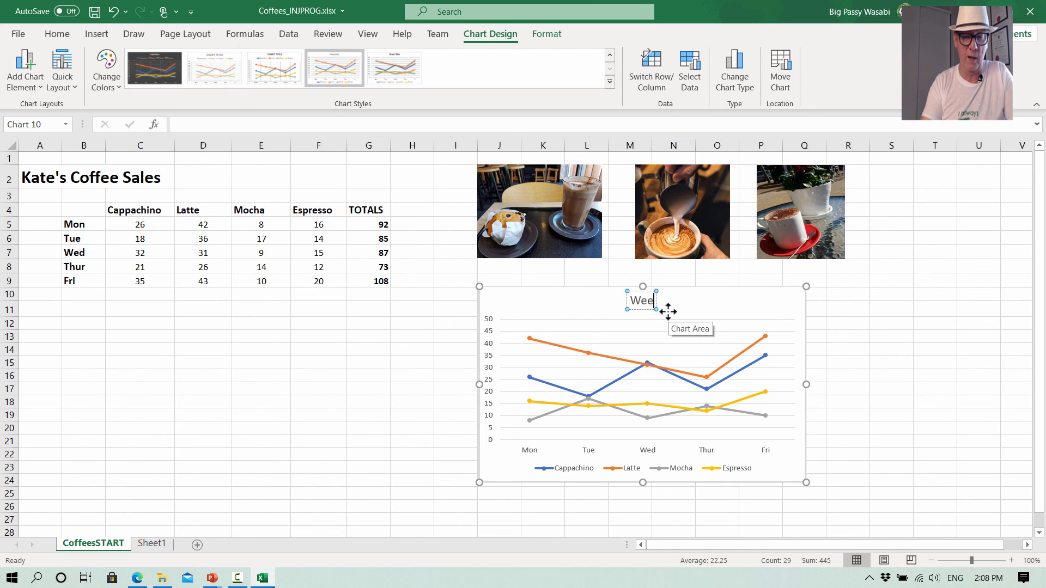
pyautogui.write('kly')
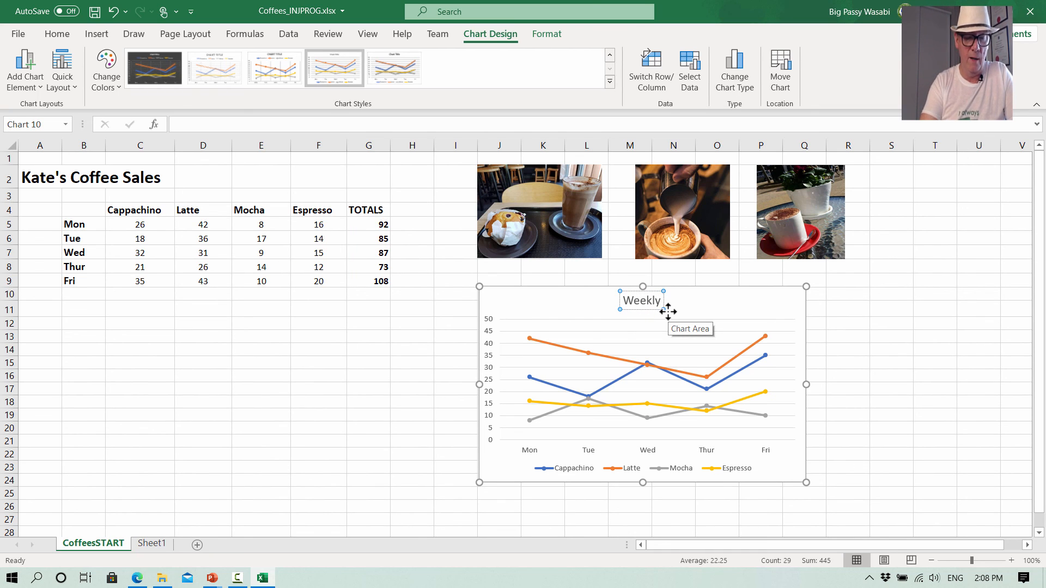
pyautogui.write(' Coffee')
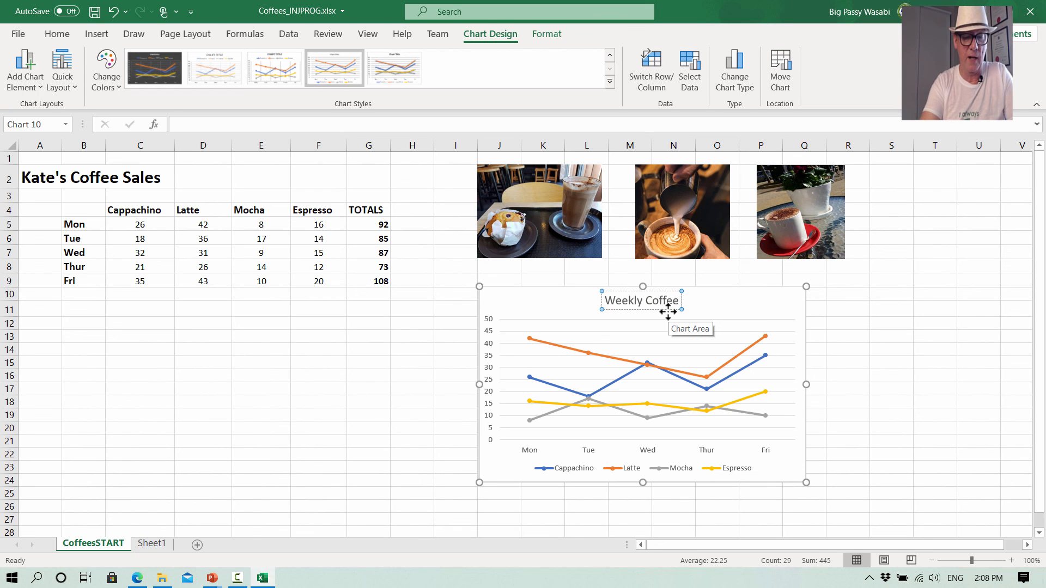
pyautogui.write(' Sales')
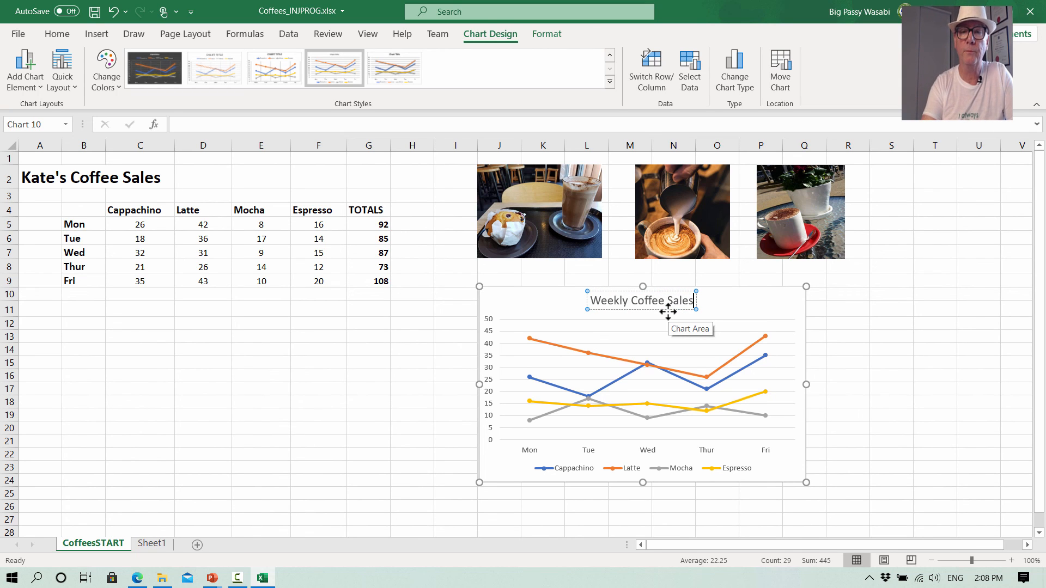
pyautogui.write(' By T')
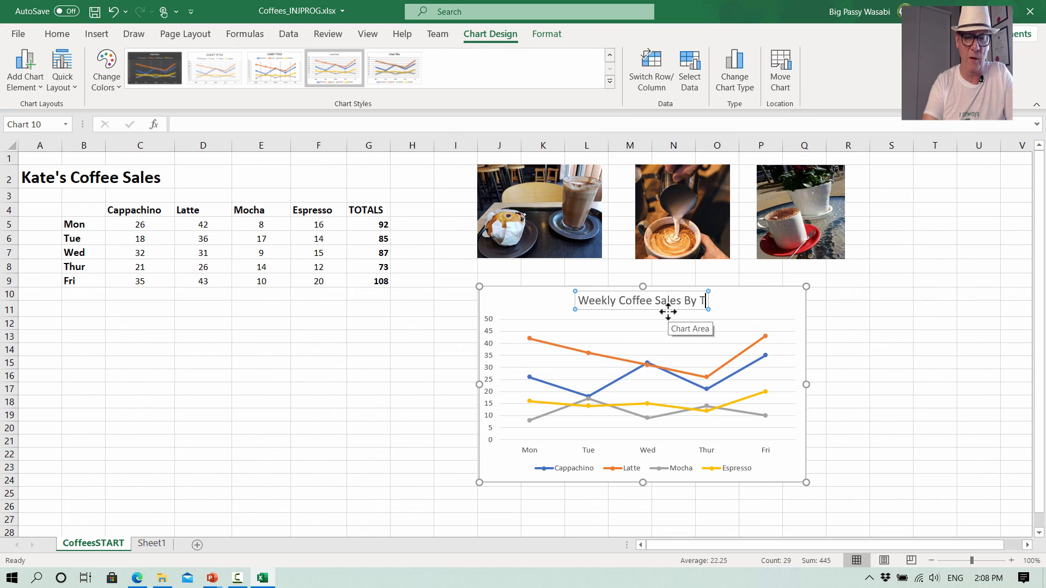
pyautogui.write('ype')
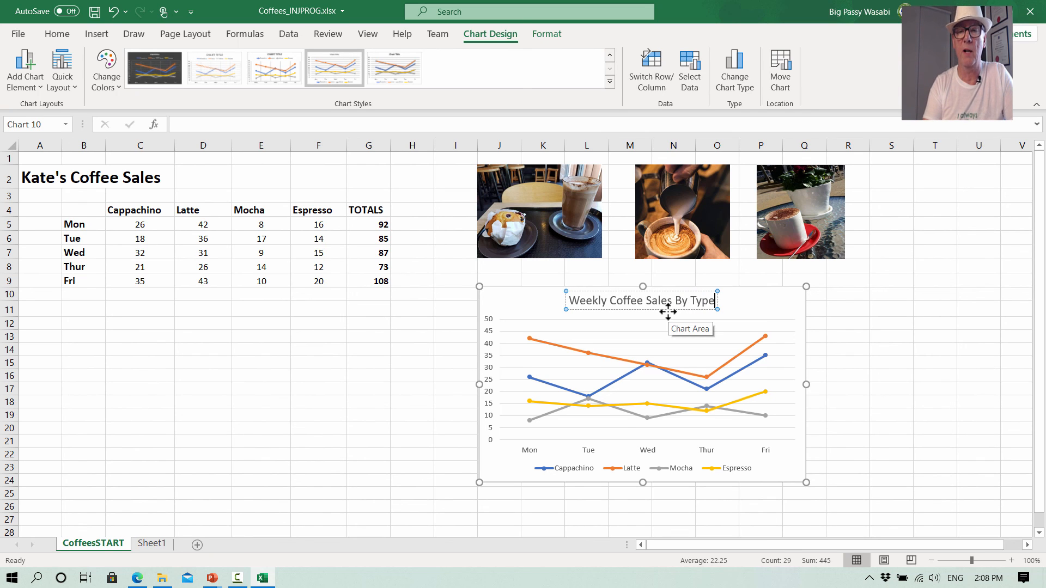
pyautogui.press('Left')
pyautogui.press('Left')
pyautogui.press('Left')
pyautogui.press('Left')
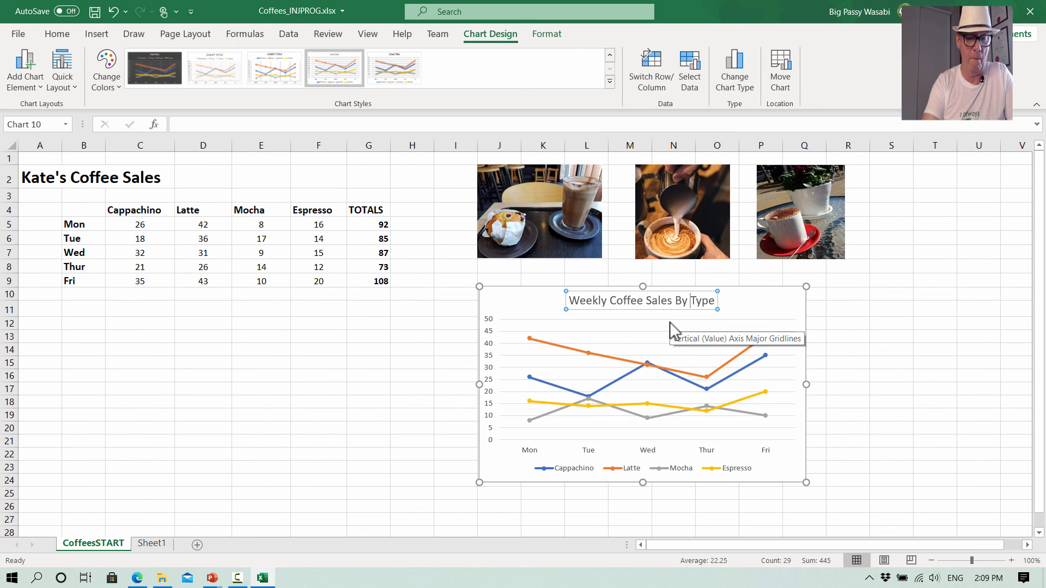
pyautogui.write('Coffee')
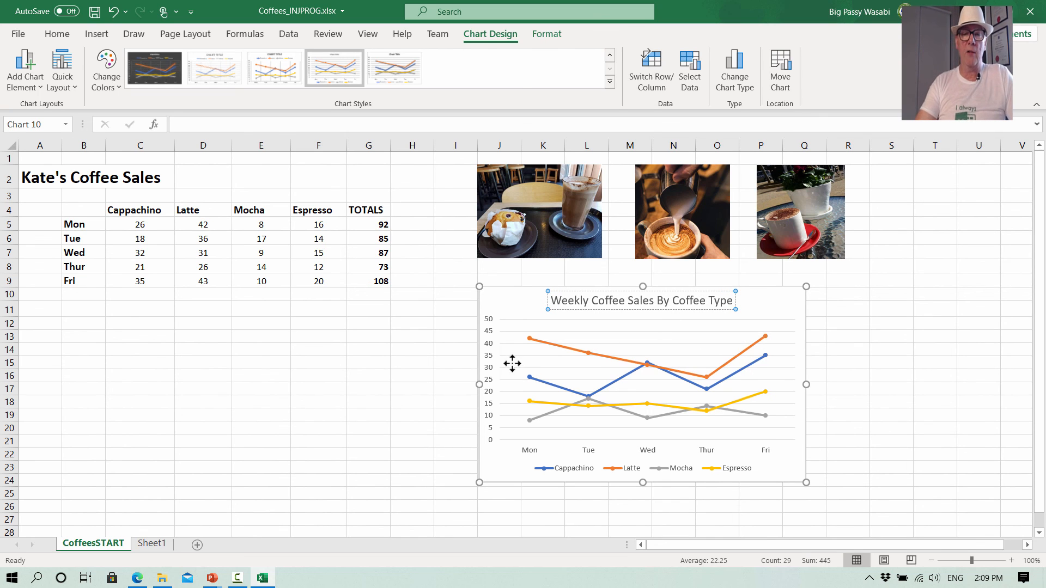
# - Add axis titles to the chart, then delete the horizontal axis title
pyautogui.click(493, 387)
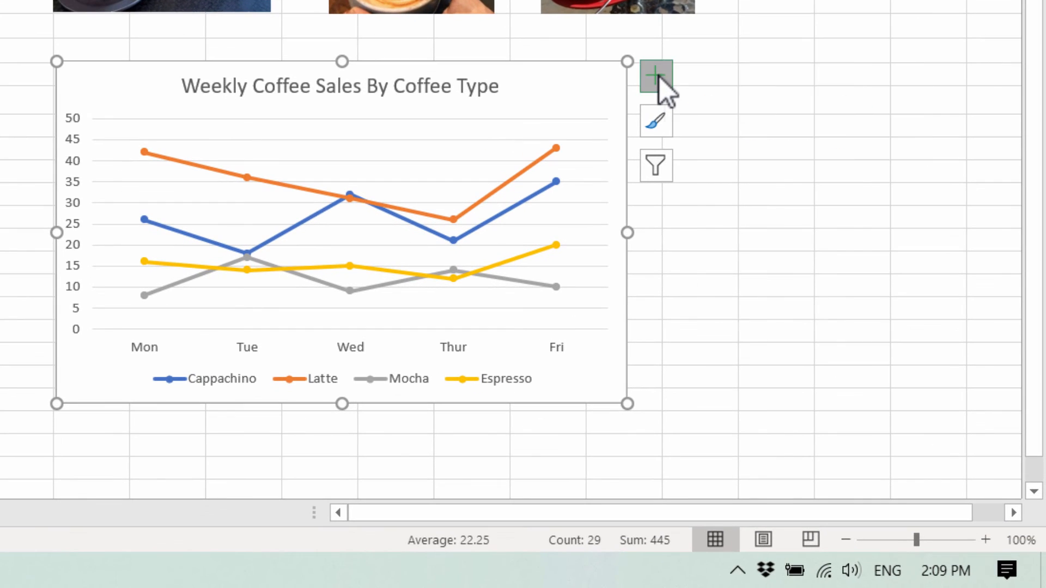
pyautogui.click(659, 77)
pyautogui.click(708, 131)
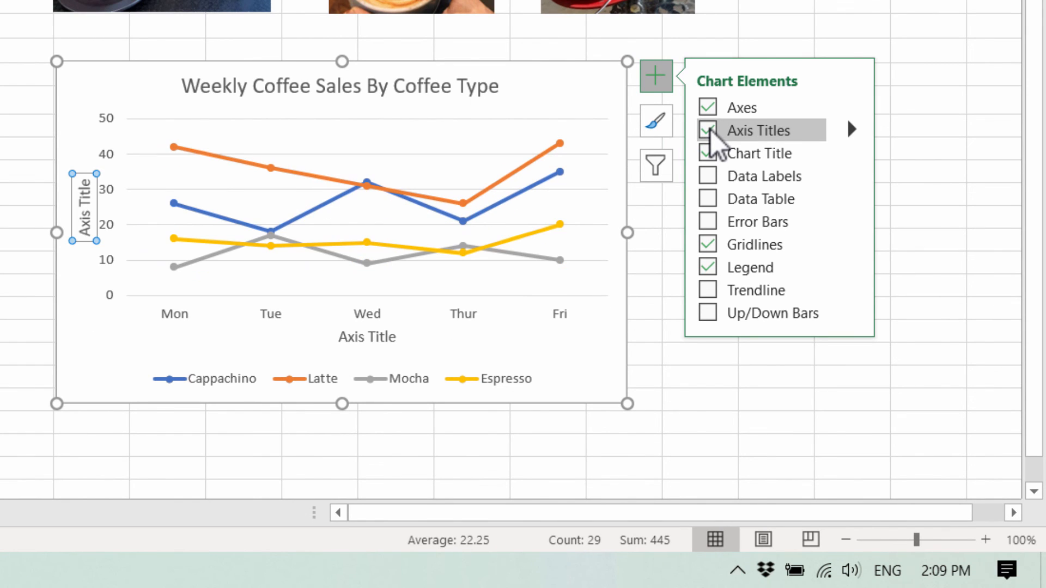
pyautogui.click(375, 333)
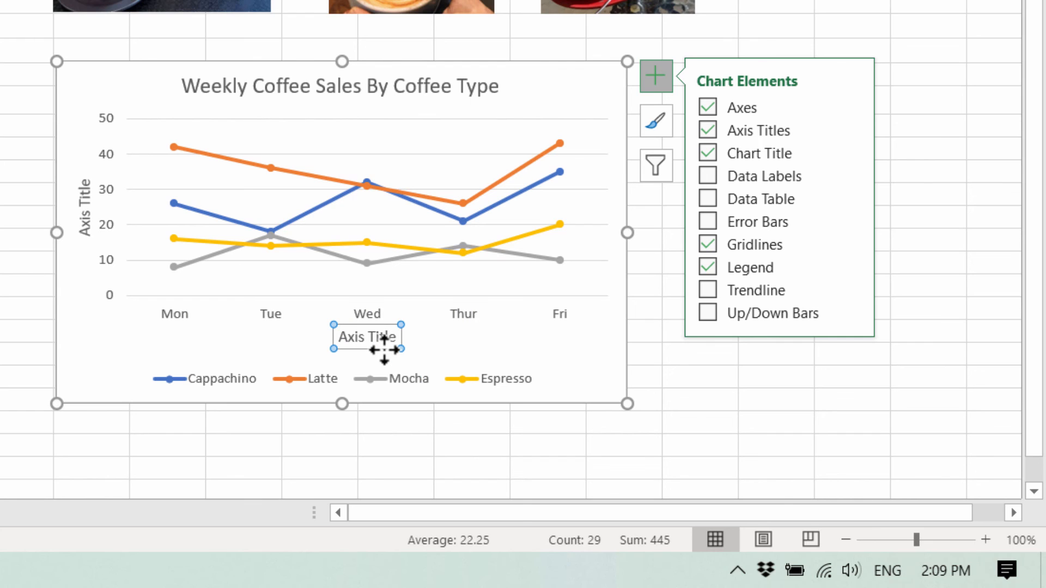
pyautogui.press('Delete')
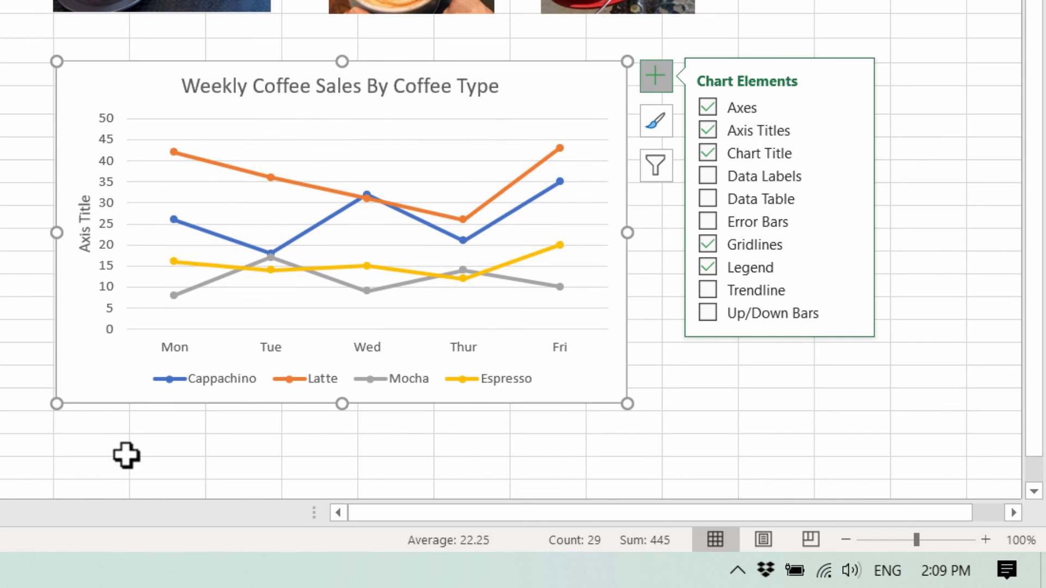
# - Rename the vertical axis title to Number of Coffees Sold
pyautogui.click(87, 234)
pyautogui.click(93, 197)
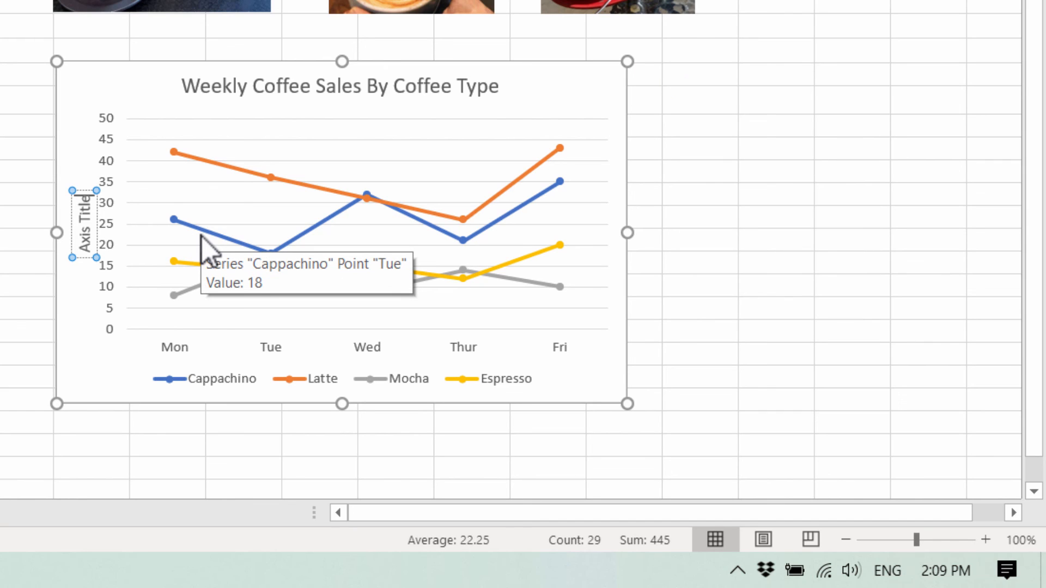
pyautogui.press('BackSpace')
pyautogui.press('BackSpace')
pyautogui.press('BackSpace')
pyautogui.press('BackSpace')
pyautogui.press('BackSpace')
pyautogui.press('BackSpace')
pyautogui.press('BackSpace')
pyautogui.press('BackSpace')
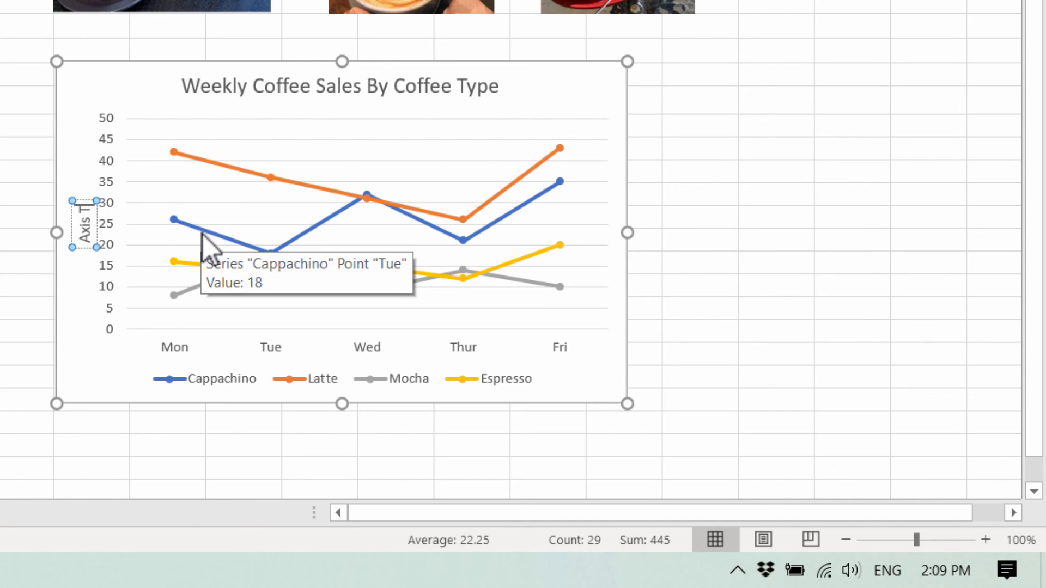
pyautogui.press('BackSpace')
pyautogui.press('BackSpace')
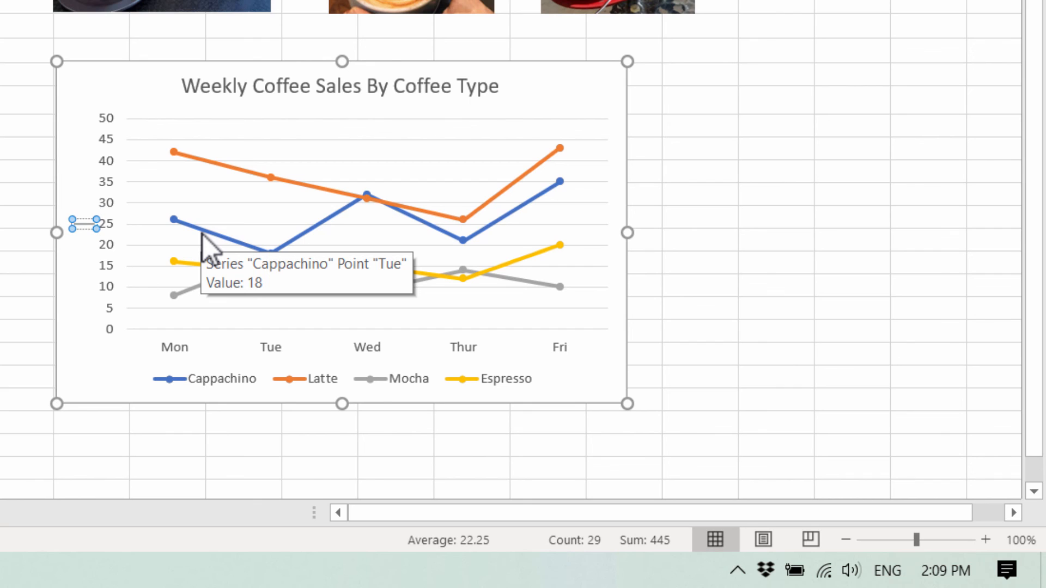
pyautogui.write('Number')
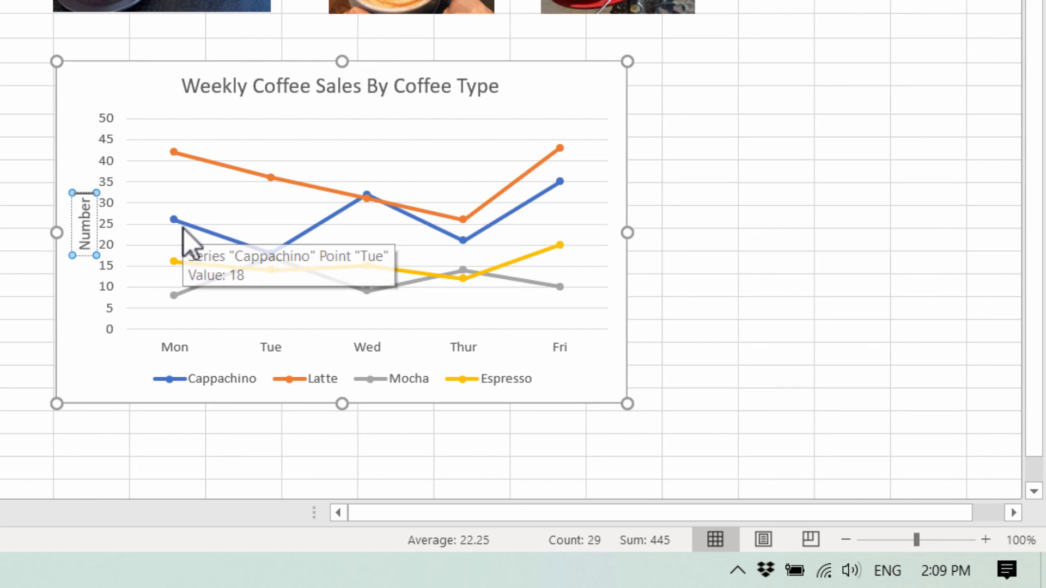
pyautogui.write(' of Coff')
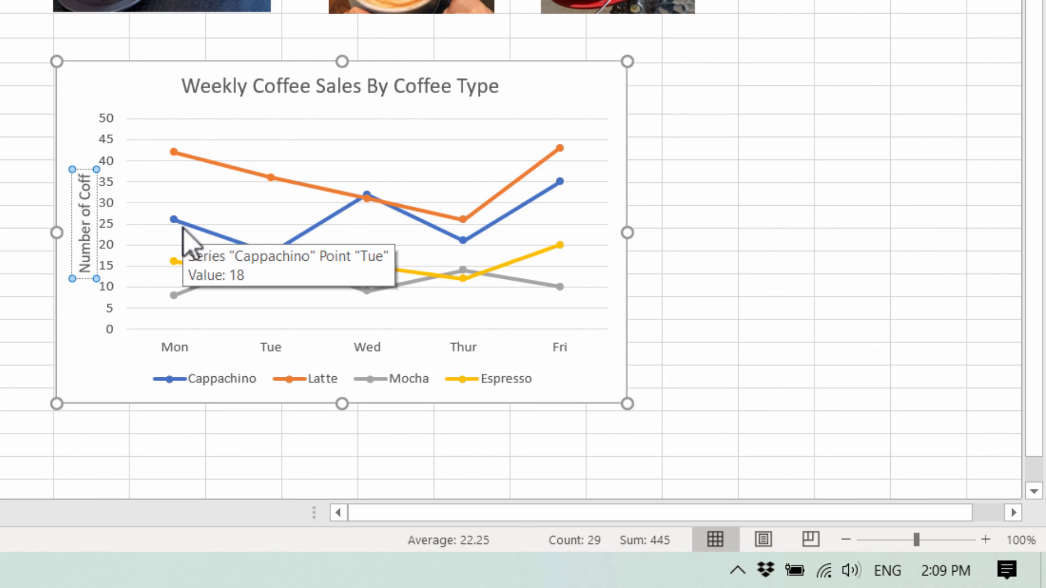
pyautogui.write('ees Sold')
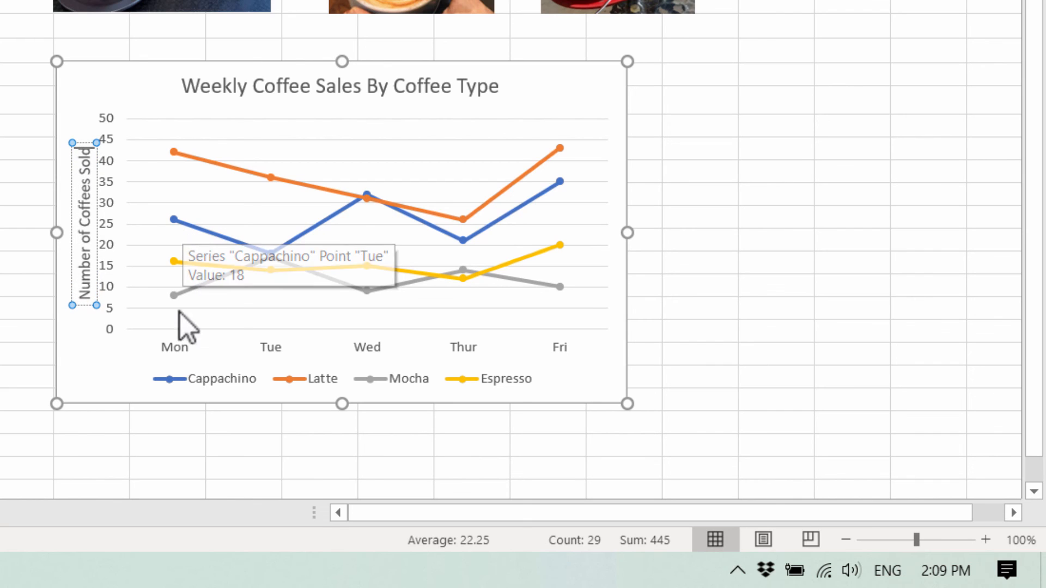
pyautogui.click(824, 327)
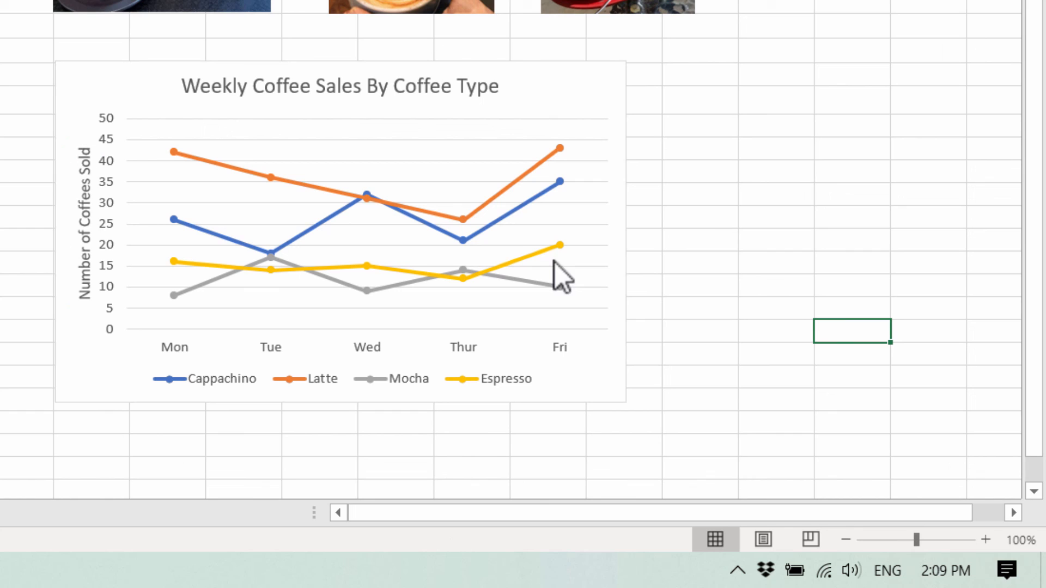
# - Nudge the vertical axis title slightly to the left, closer to the chart edge
pyautogui.click(86, 192)
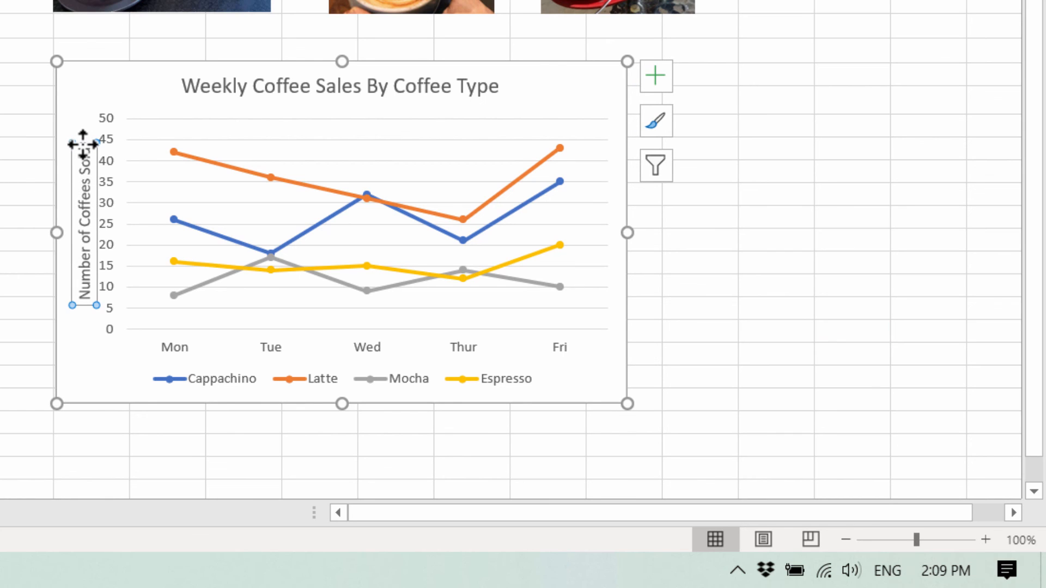
pyautogui.moveTo(82, 146); pyautogui.dragTo(74, 143)
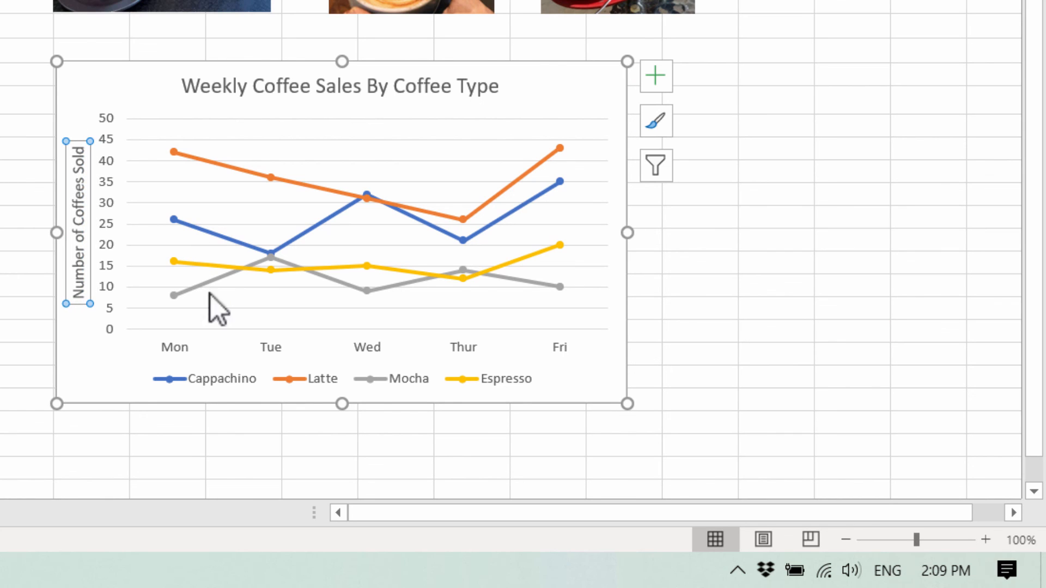
pyautogui.click(718, 266)
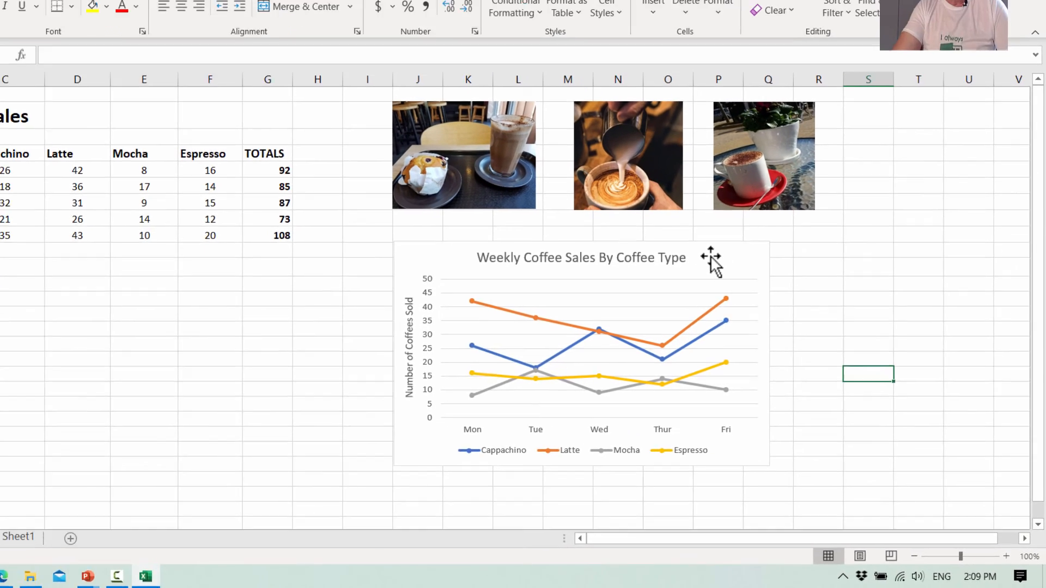
pyautogui.click(712, 260)
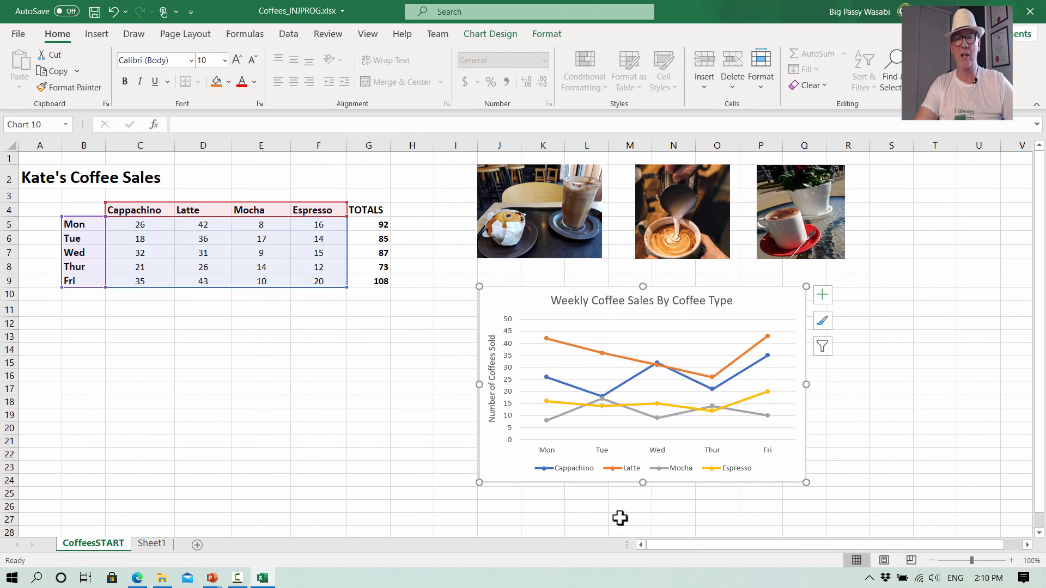
# - Open the chart area formatting and apply a gradient fill to the chart background
pyautogui.rightClick(750, 297)
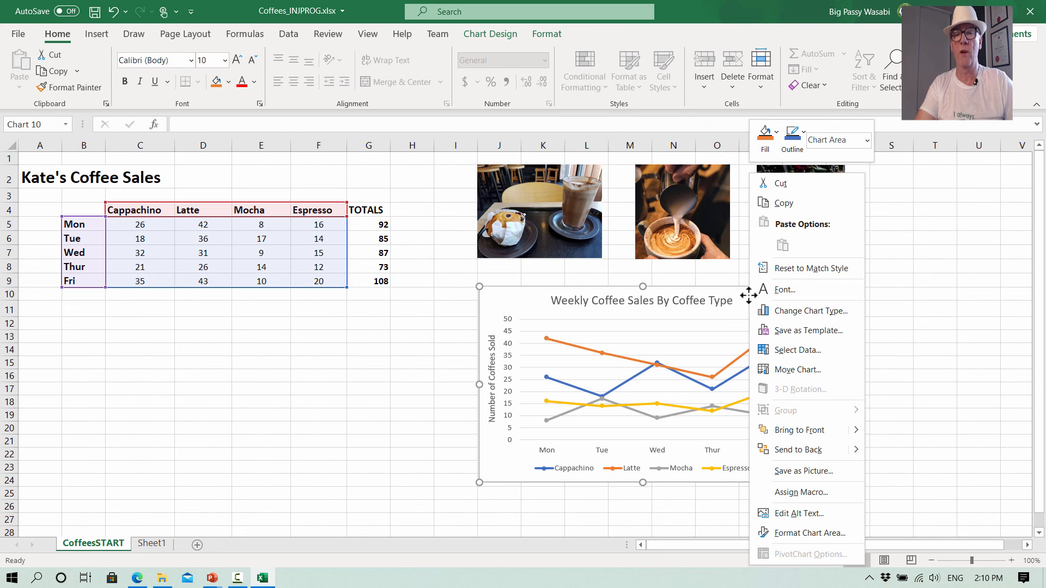
pyautogui.click(813, 534)
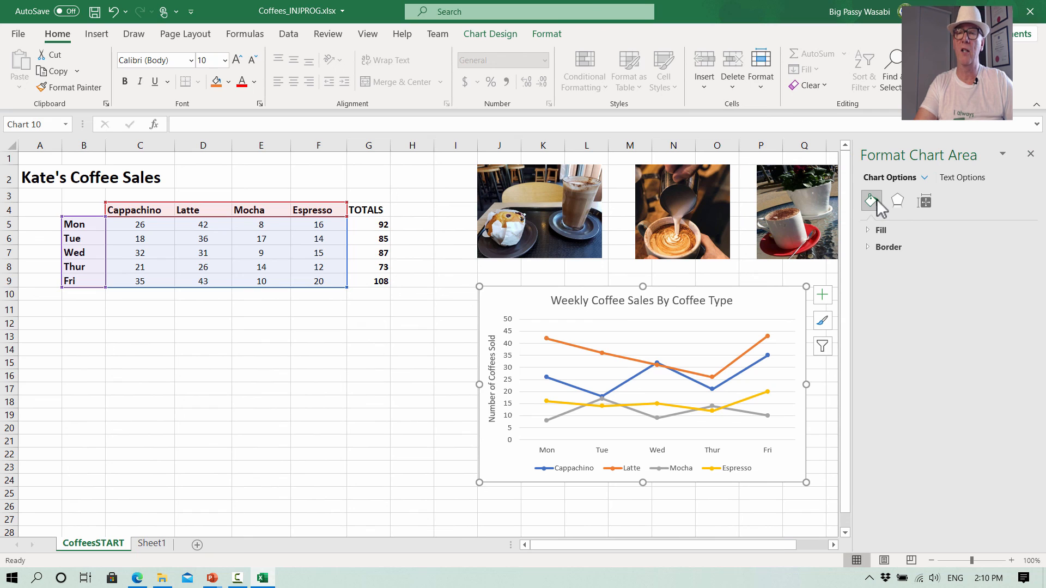
pyautogui.click(870, 229)
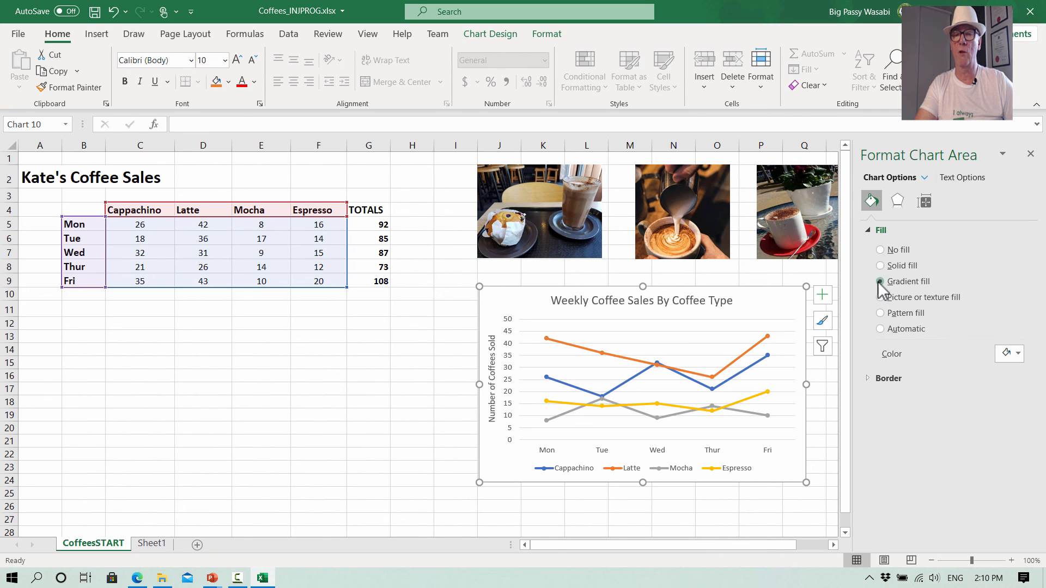
pyautogui.click(880, 282)
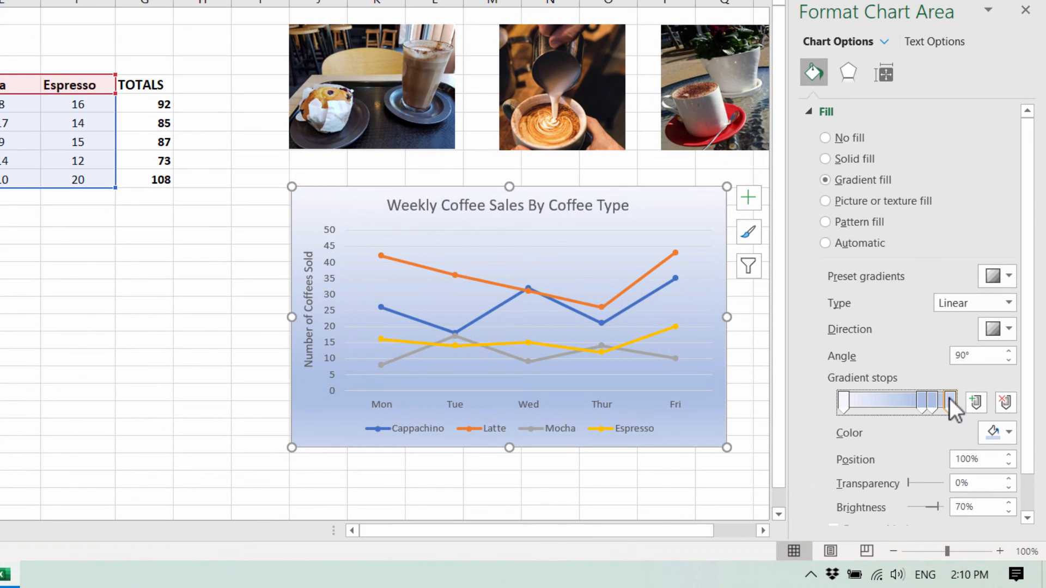
# - Color the last gradient stop dark gray and the first gradient stop light gray
pyautogui.click(1009, 433)
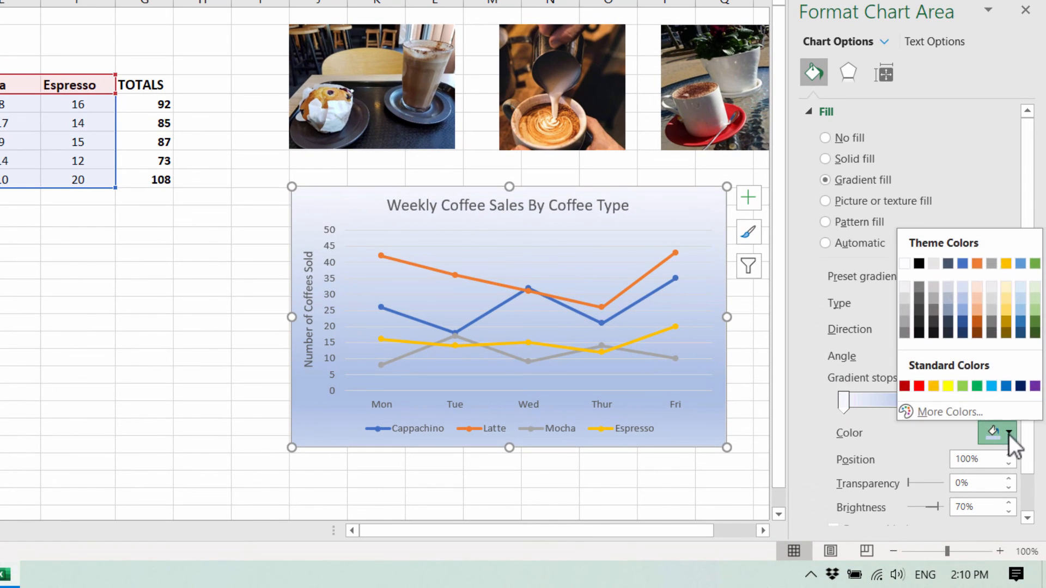
pyautogui.click(934, 312)
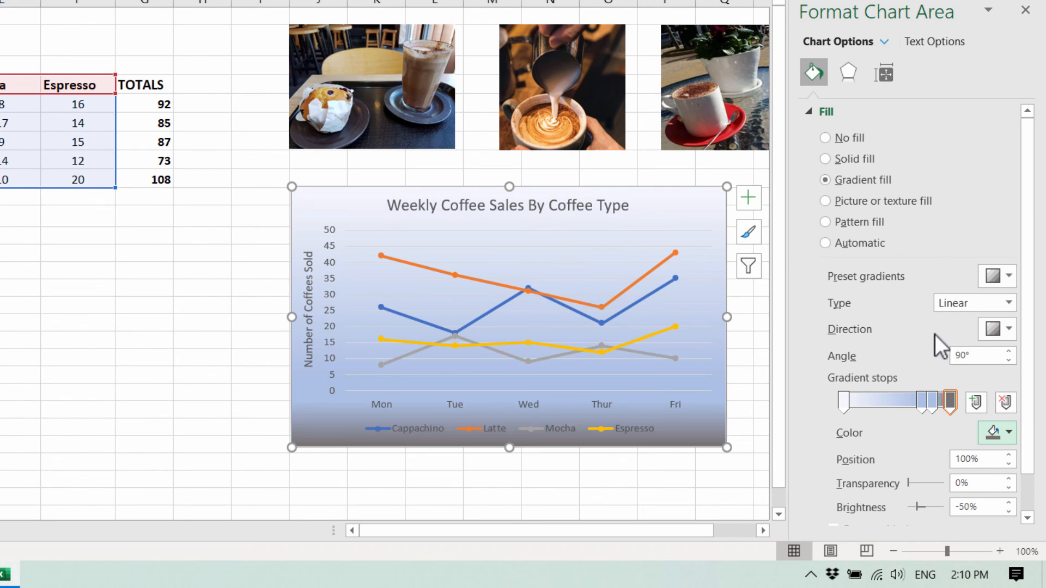
pyautogui.click(843, 400)
pyautogui.click(1009, 432)
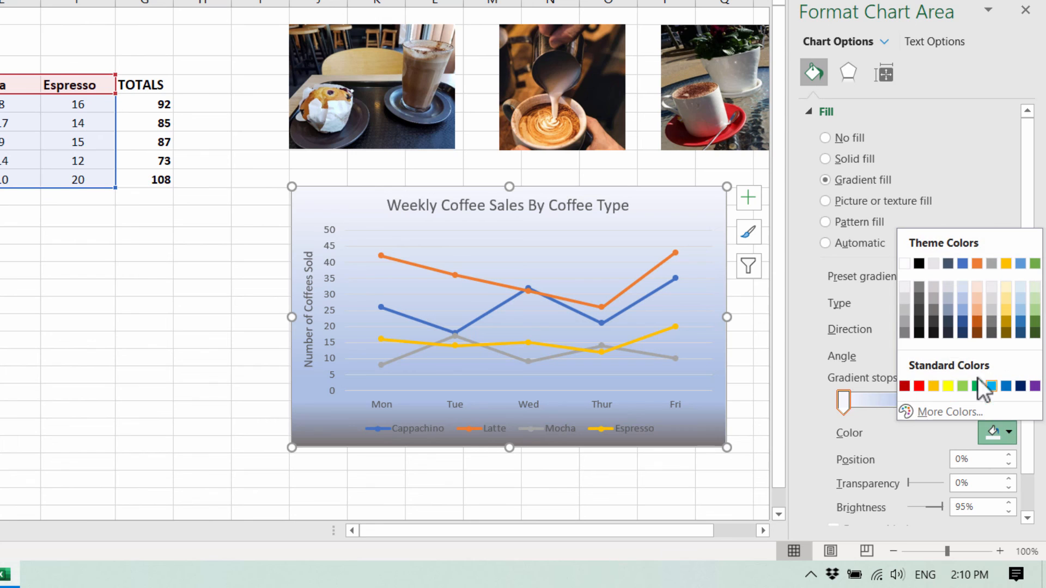
pyautogui.click(907, 296)
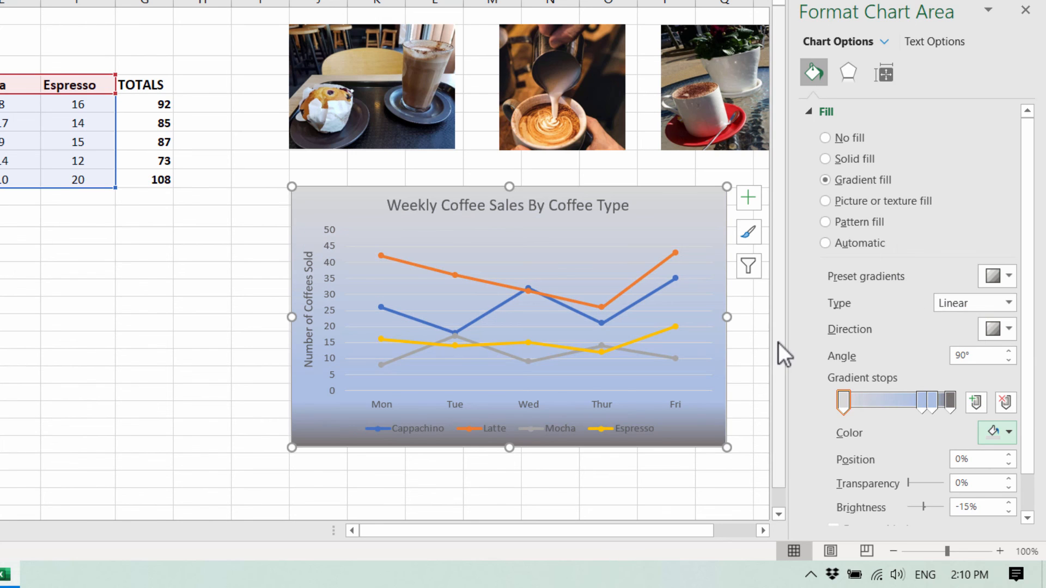
# - Rearrange the gradient stops, setting a gray middle stop at 56% and the last stop at 91%
pyautogui.moveTo(921, 404); pyautogui.dragTo(901, 431)
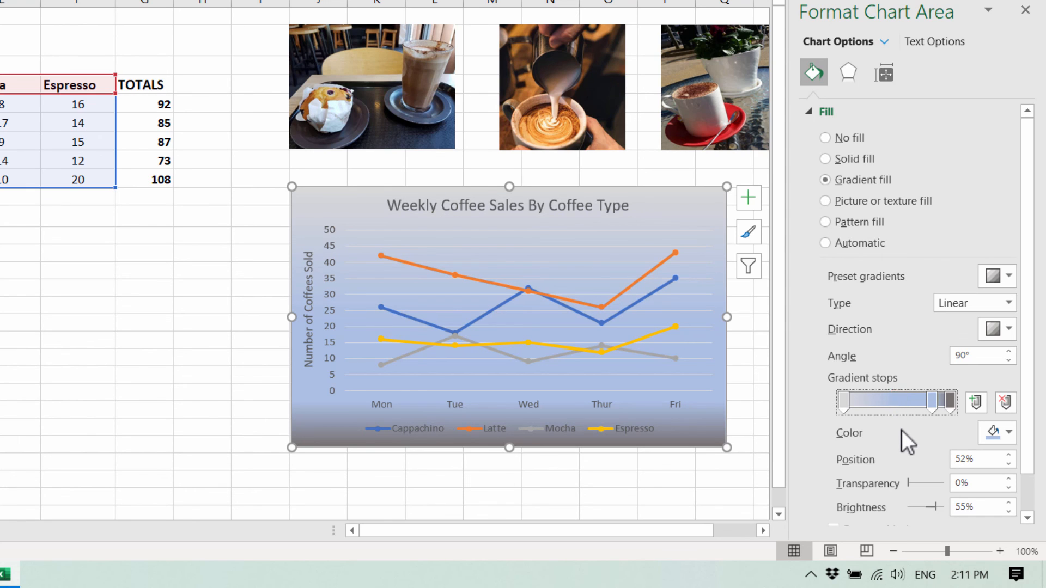
pyautogui.moveTo(934, 397); pyautogui.dragTo(904, 405)
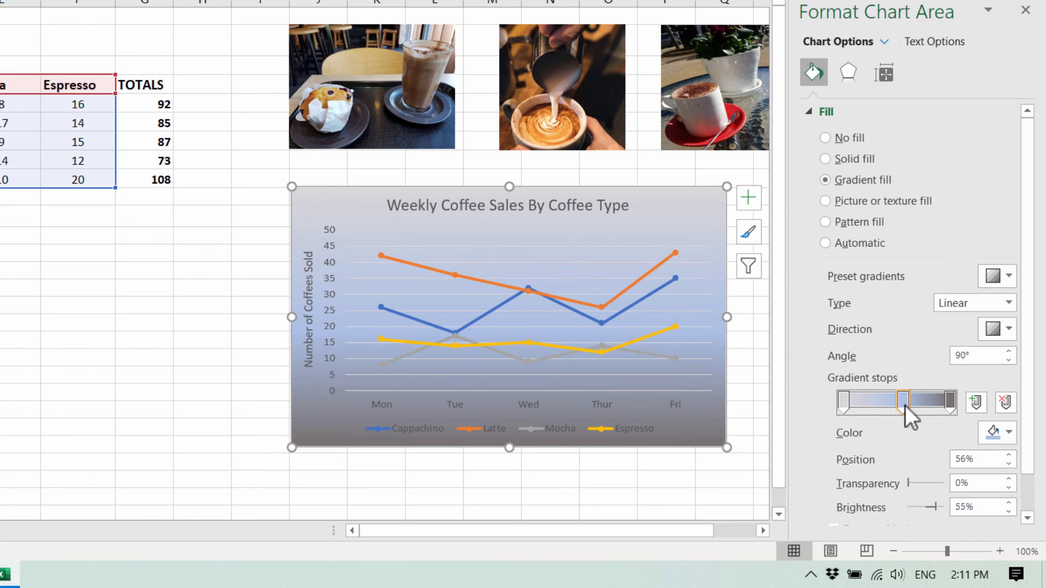
pyautogui.click(1009, 433)
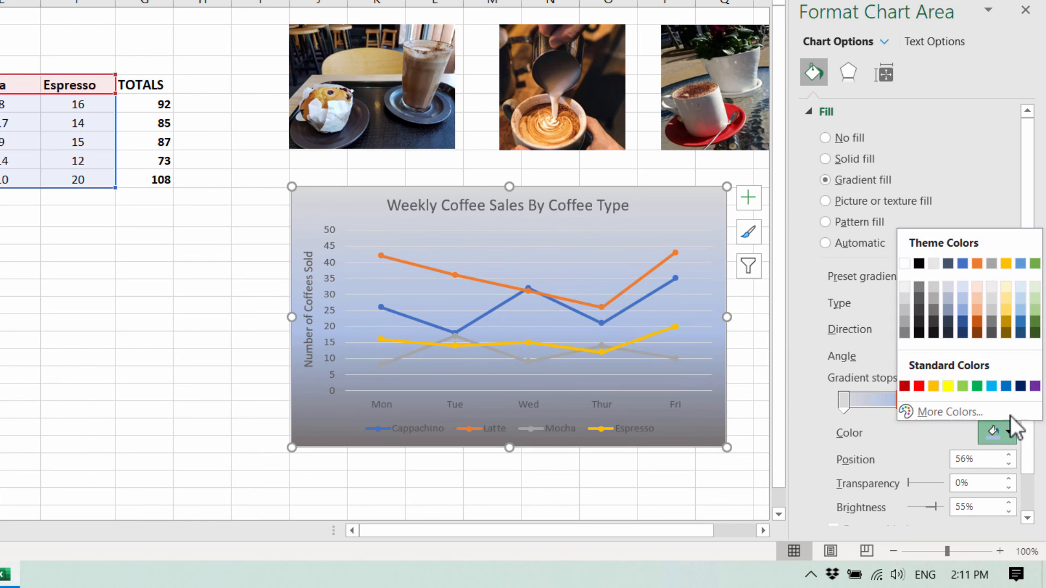
pyautogui.click(933, 298)
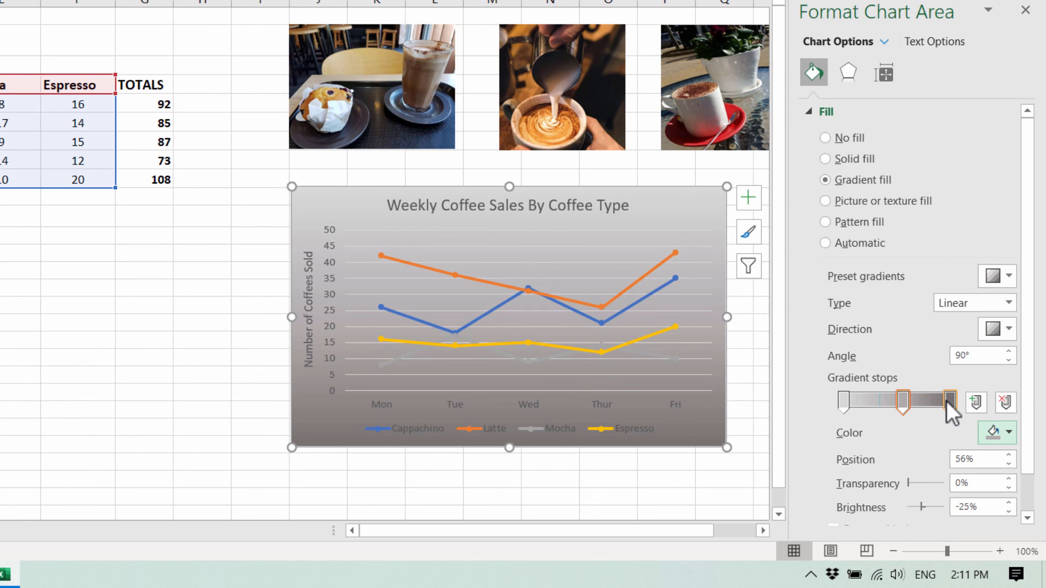
pyautogui.moveTo(946, 401)
pyautogui.mouseDown()
pyautogui.moveTo(927, 404)
pyautogui.moveTo(935, 408)
pyautogui.mouseUp()
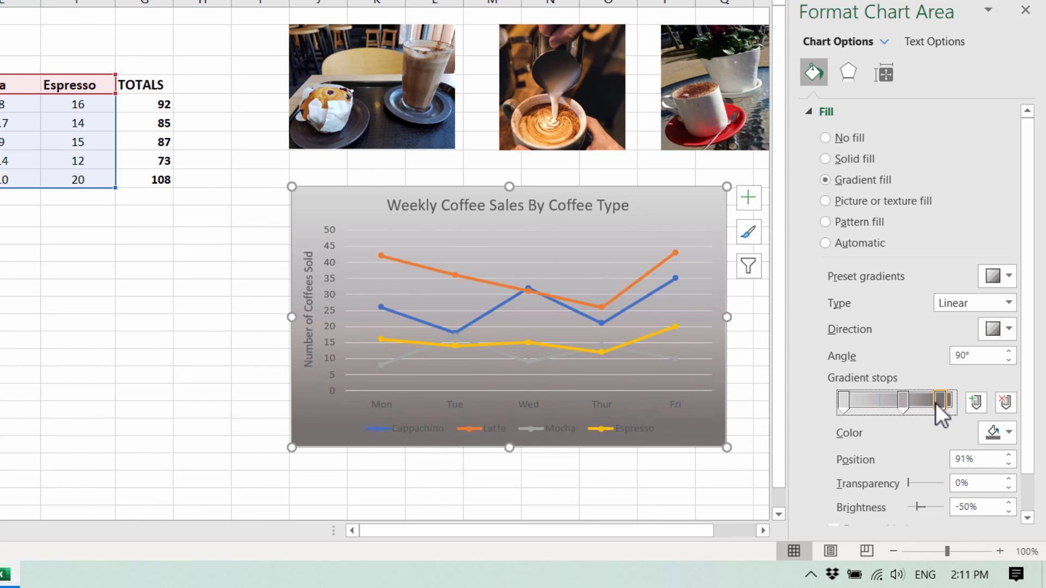
# - Change the horizontal axis labels' font color to white
pyautogui.click(448, 404)
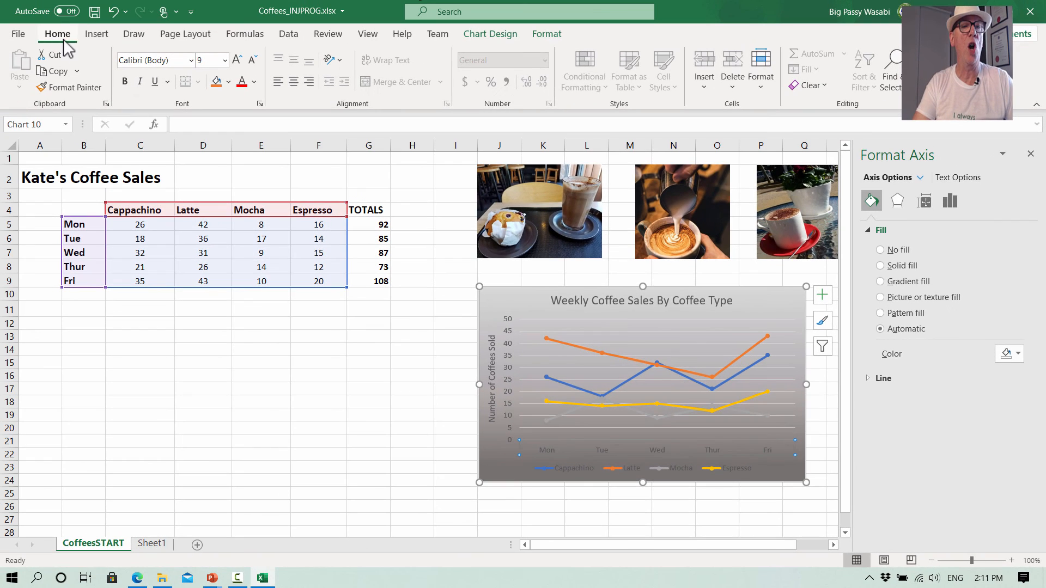
pyautogui.click(254, 82)
pyautogui.click(241, 138)
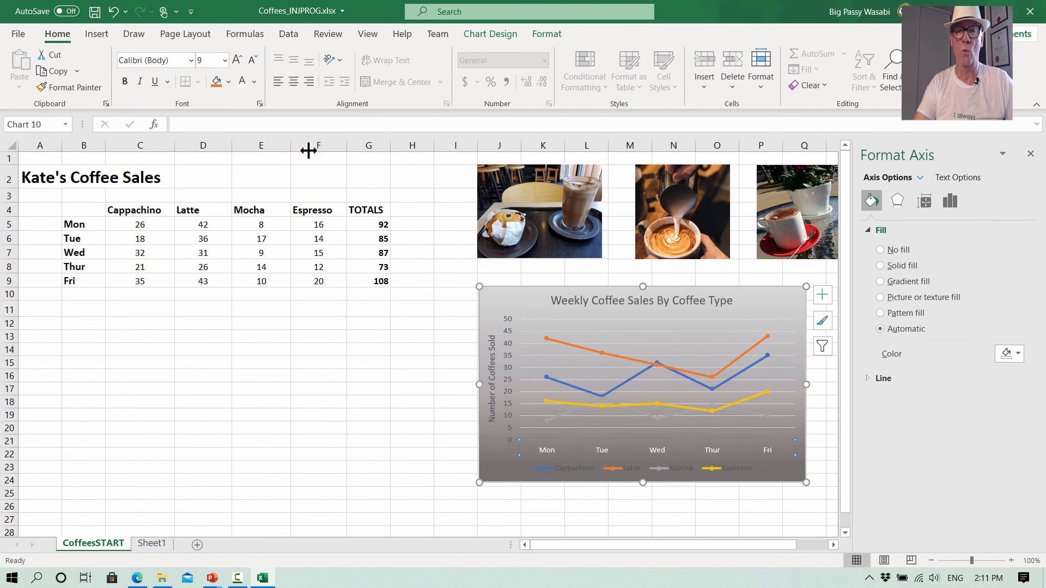
# - Change the font color of the vertical axis title and vertical axis labels to white
pyautogui.click(493, 392)
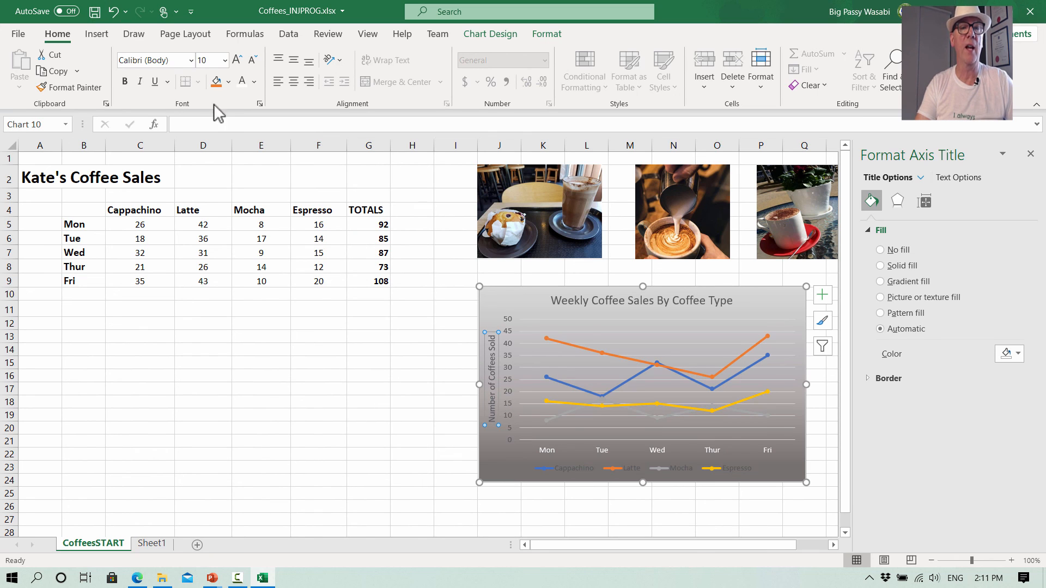
pyautogui.click(241, 82)
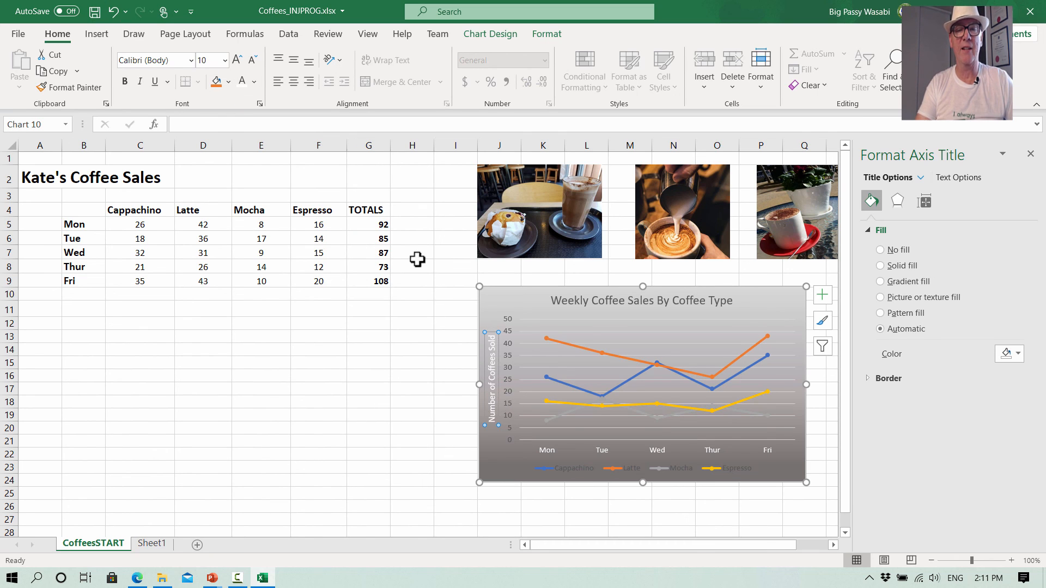
pyautogui.click(510, 373)
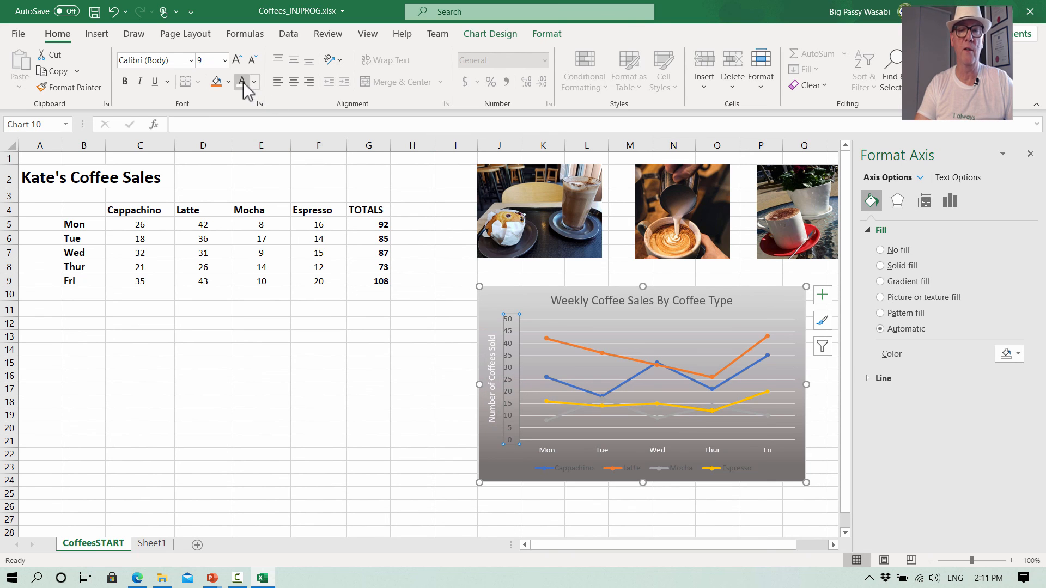
pyautogui.click(600, 315)
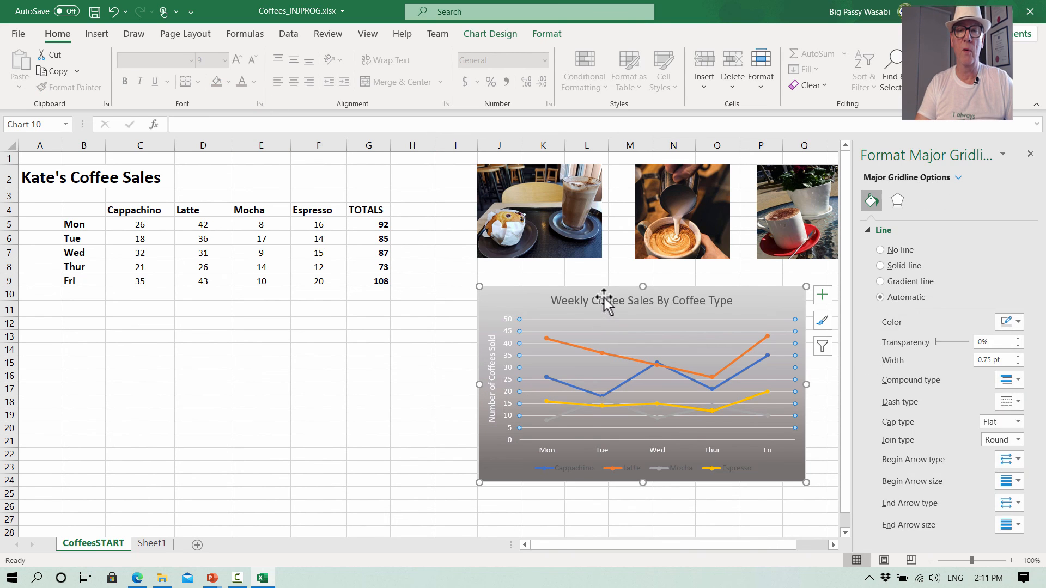
# - Change the chart title's font color to white
pyautogui.click(604, 299)
pyautogui.click(242, 82)
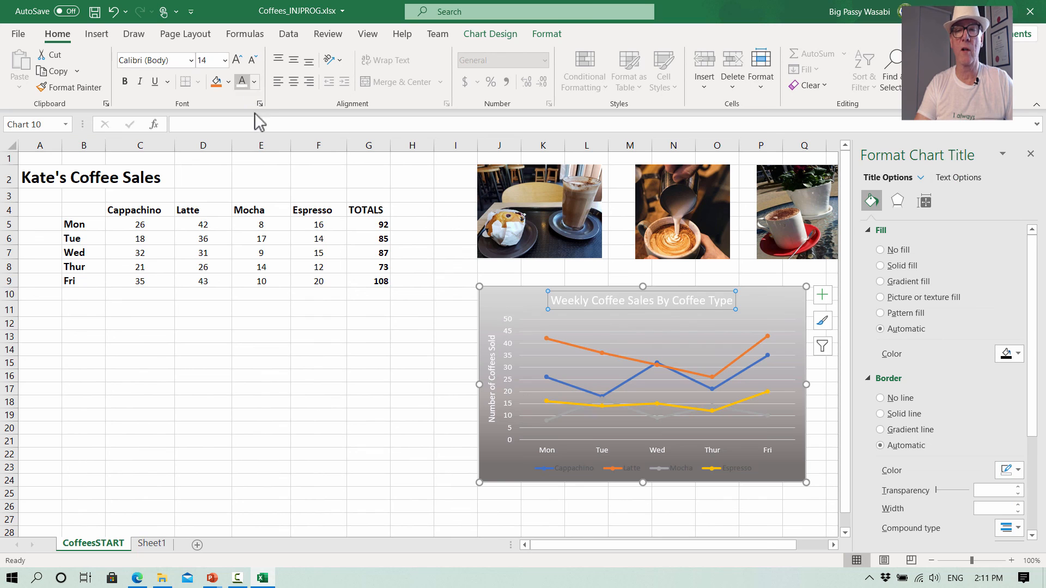
pyautogui.click(816, 428)
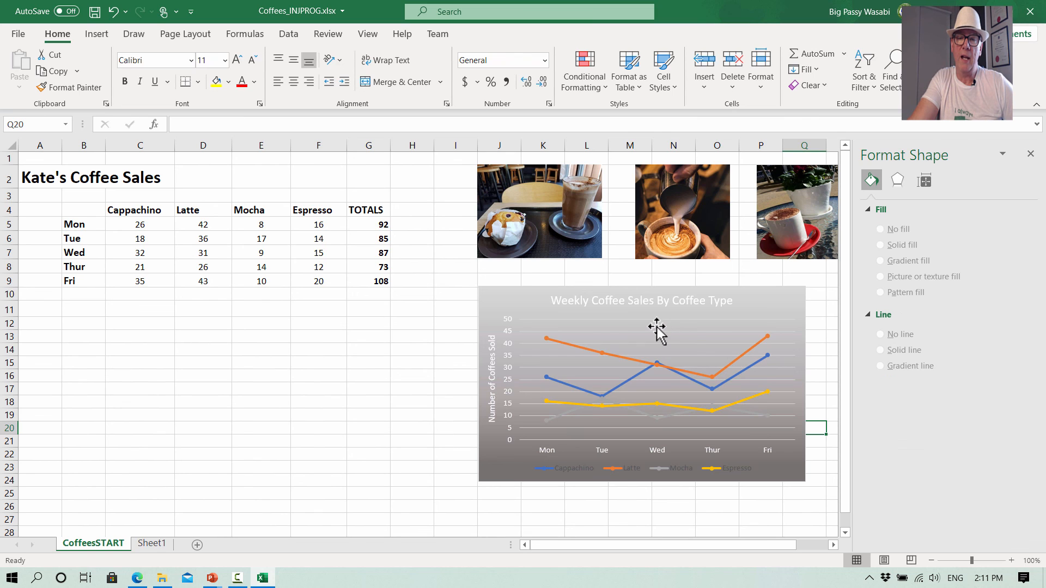
# - Change the legend's font color to white
pyautogui.click(575, 465)
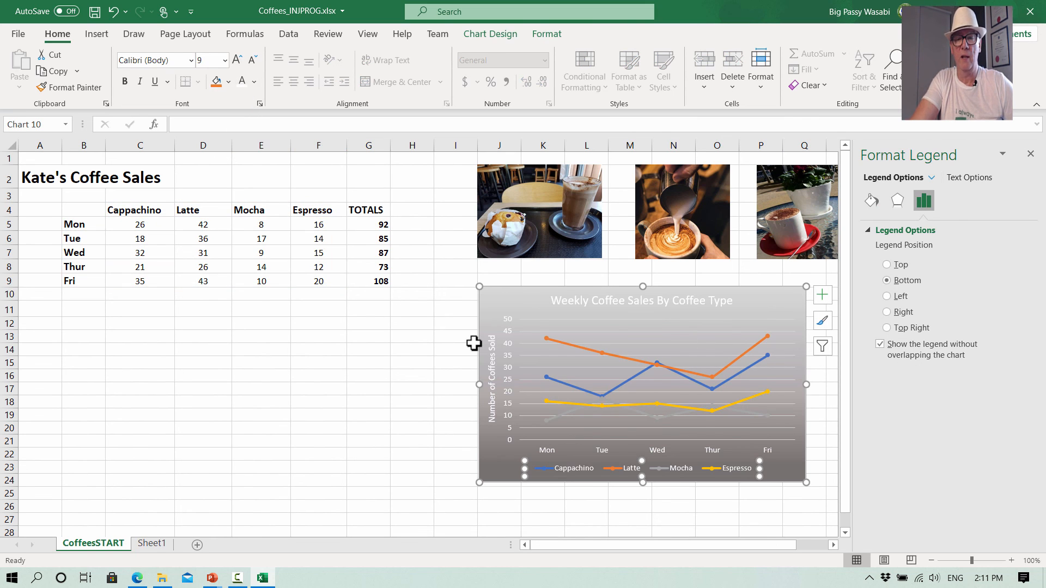
pyautogui.click(490, 460)
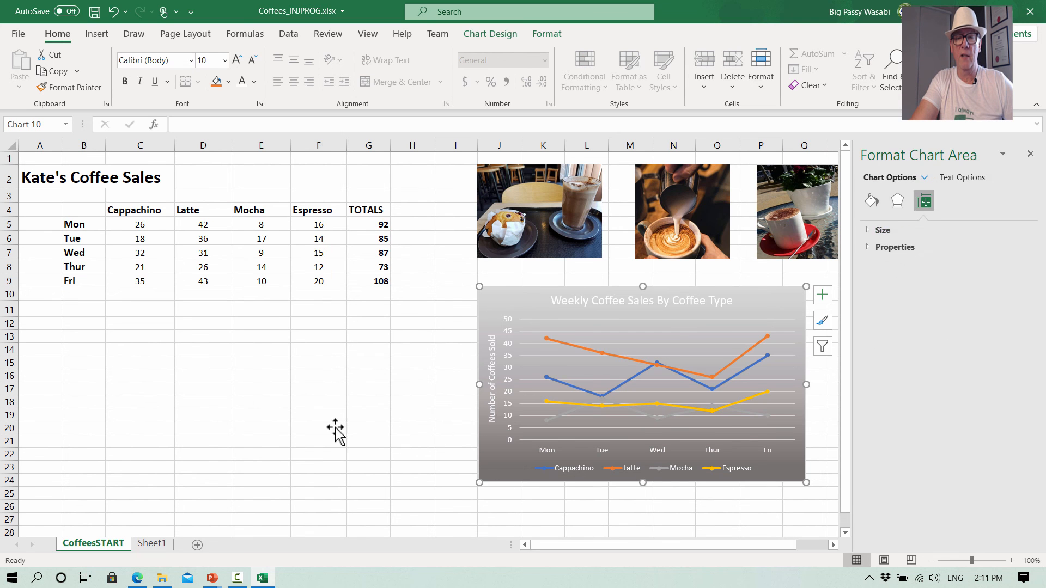
pyautogui.click(334, 430)
pyautogui.click(576, 322)
pyautogui.click(603, 301)
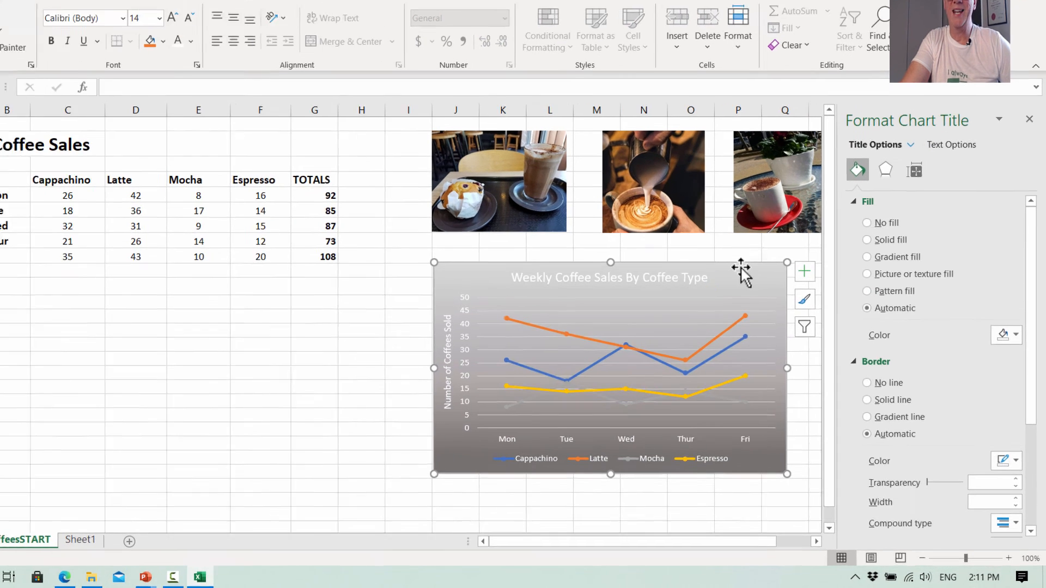
# - Change the chart area's first gradient stop color to a dark gray
pyautogui.click(742, 308)
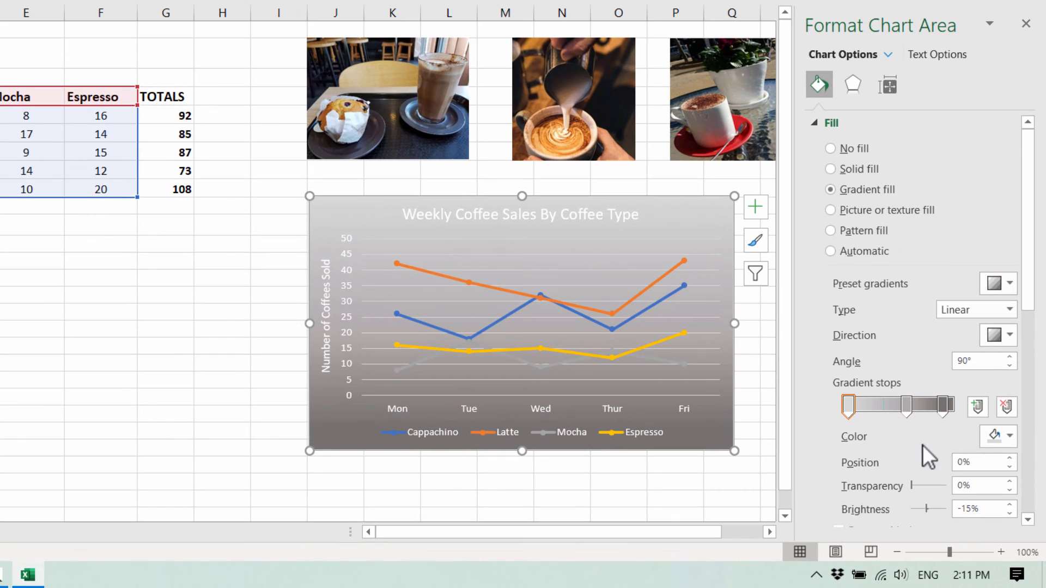
pyautogui.click(852, 403)
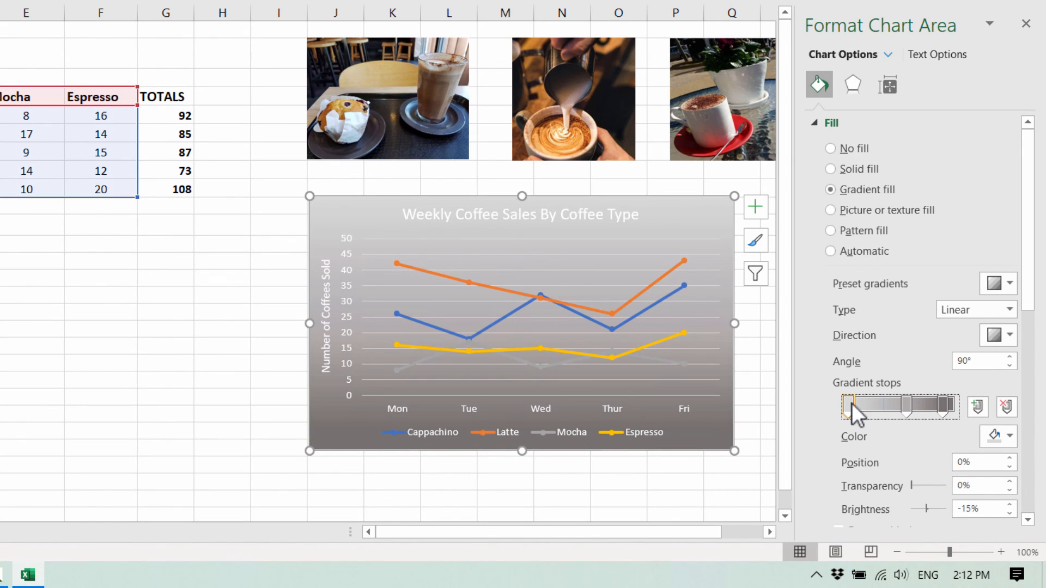
pyautogui.click(1009, 435)
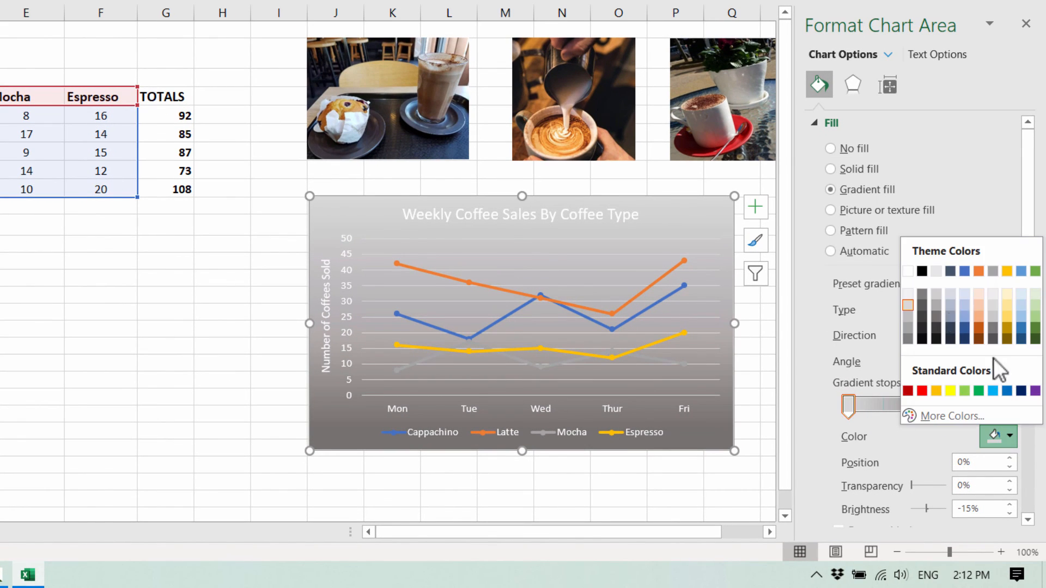
pyautogui.click(937, 326)
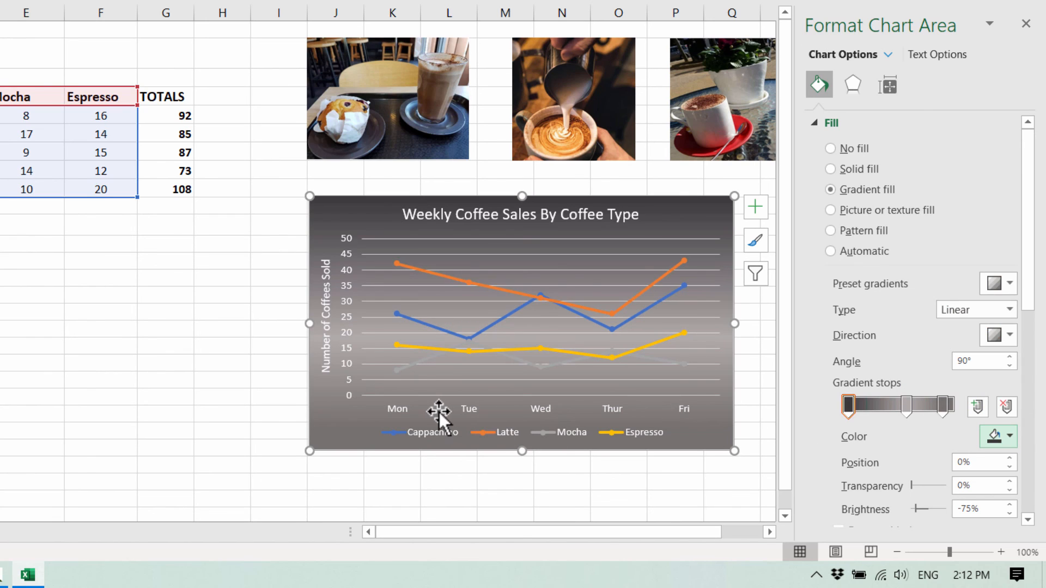
# - Change the Mocha line's color to a darker orange shade
pyautogui.click(548, 363)
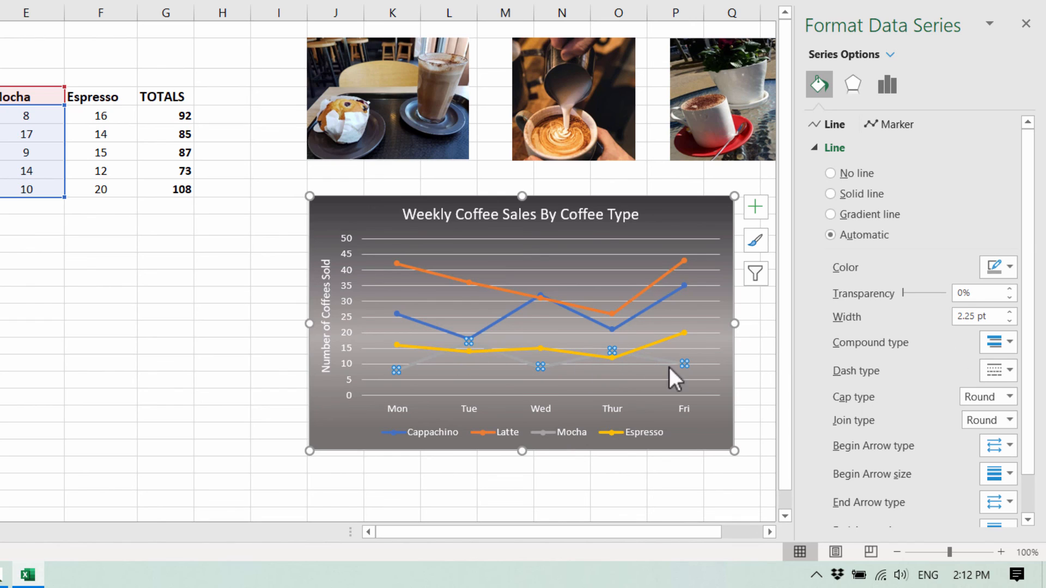
pyautogui.click(821, 150)
pyautogui.click(820, 151)
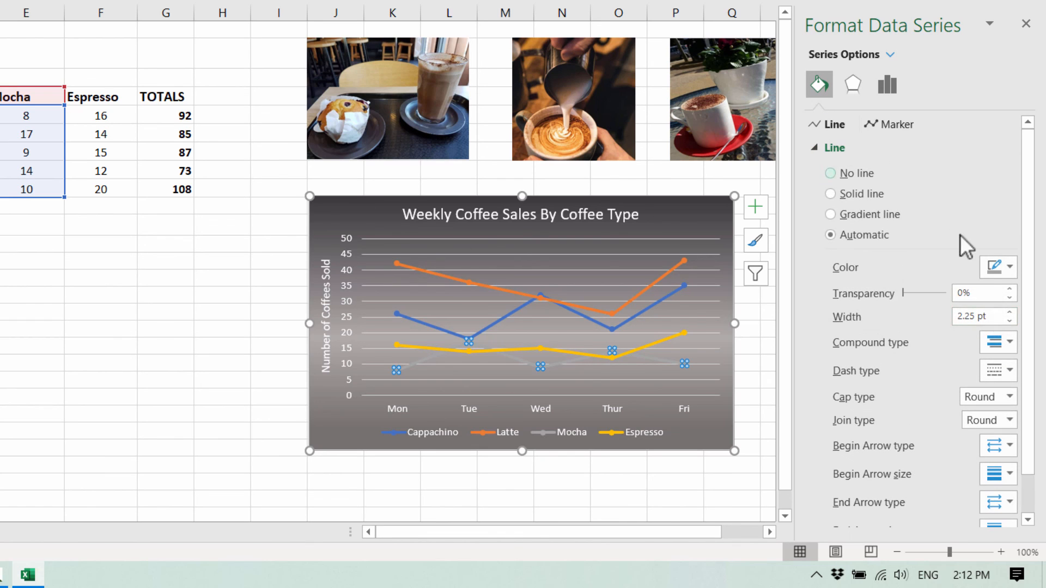
pyautogui.click(1011, 268)
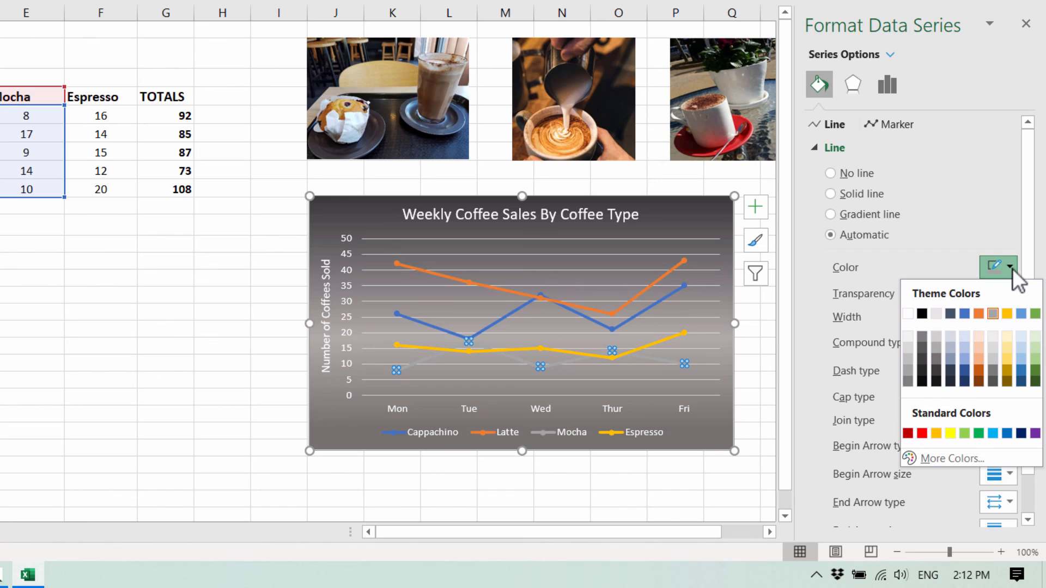
pyautogui.click(978, 371)
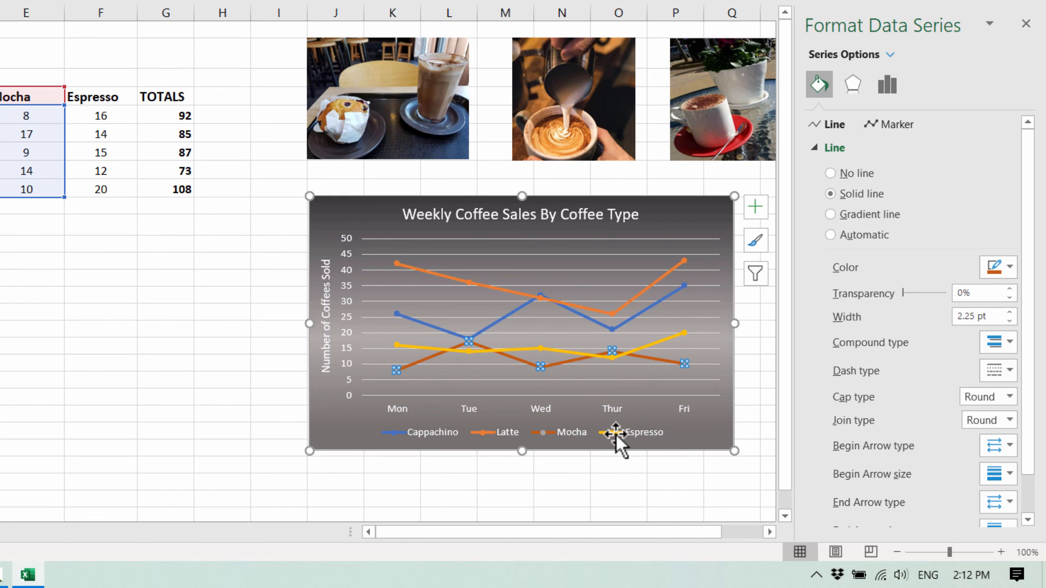
# - Set the Espresso line's color to a dark red picked from the standard color hexagon
pyautogui.click(662, 339)
pyautogui.click(1009, 266)
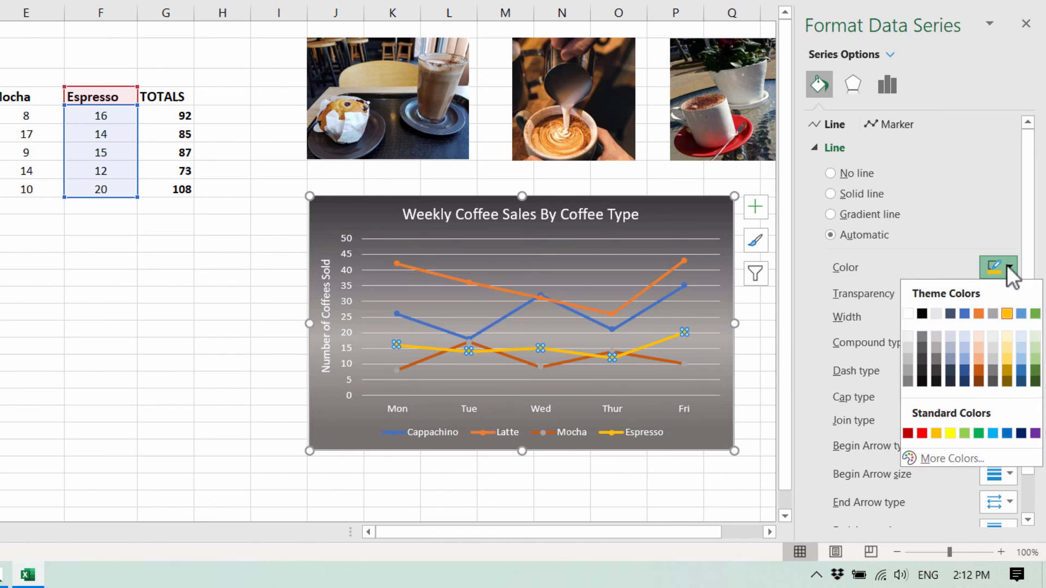
pyautogui.click(949, 458)
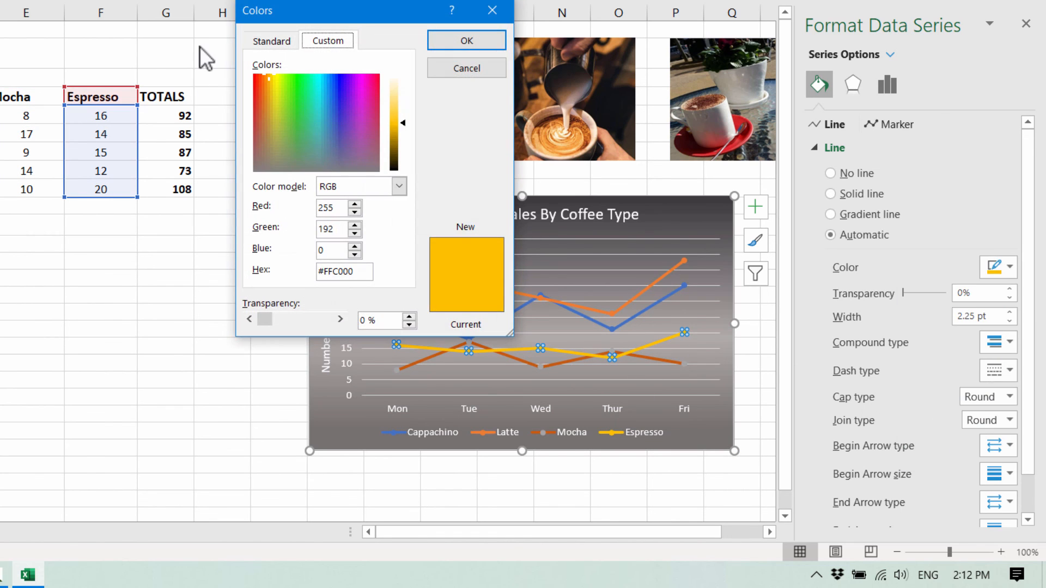
pyautogui.click(269, 43)
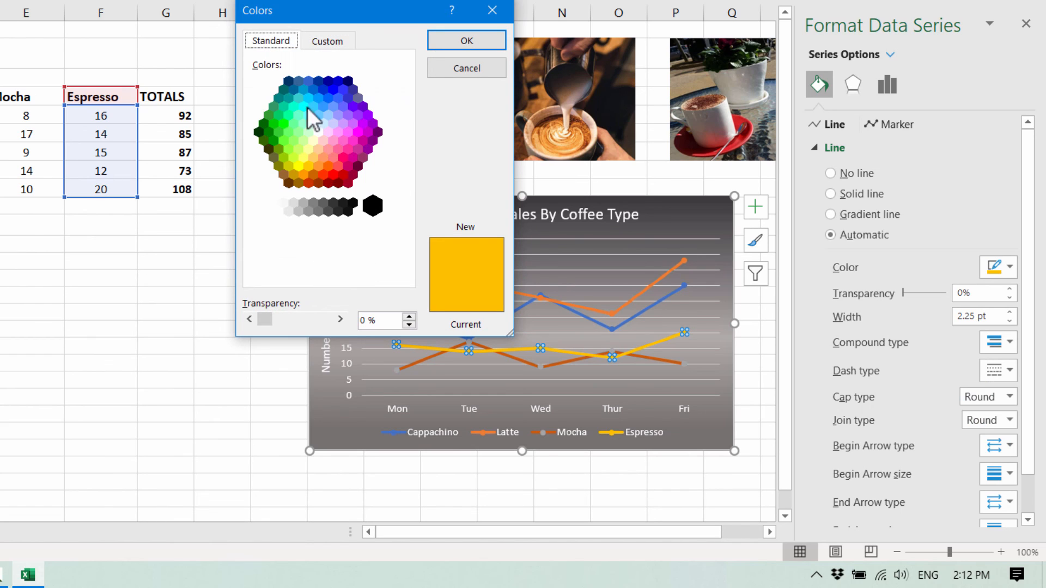
pyautogui.click(342, 175)
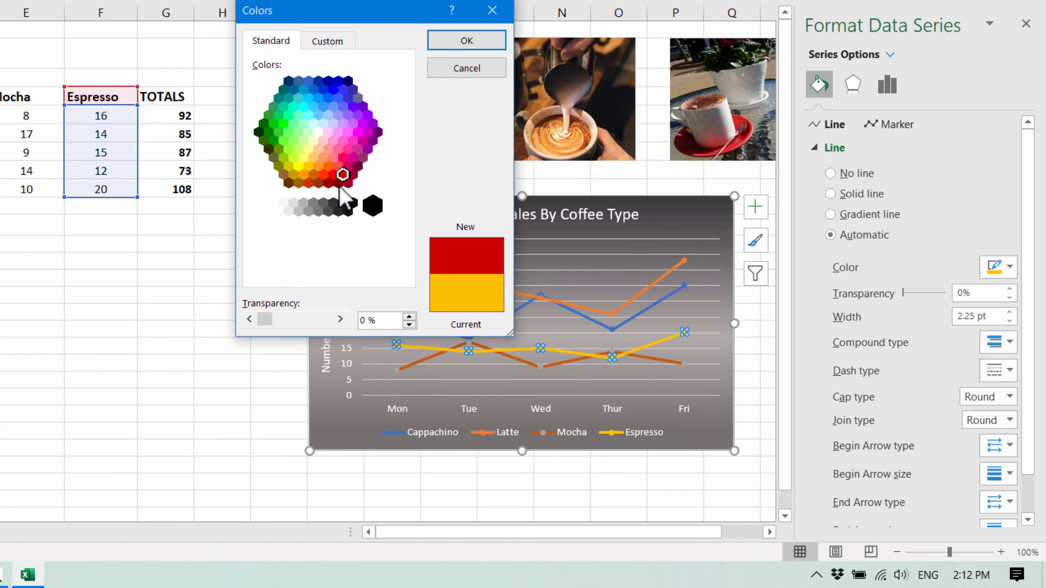
pyautogui.click(329, 183)
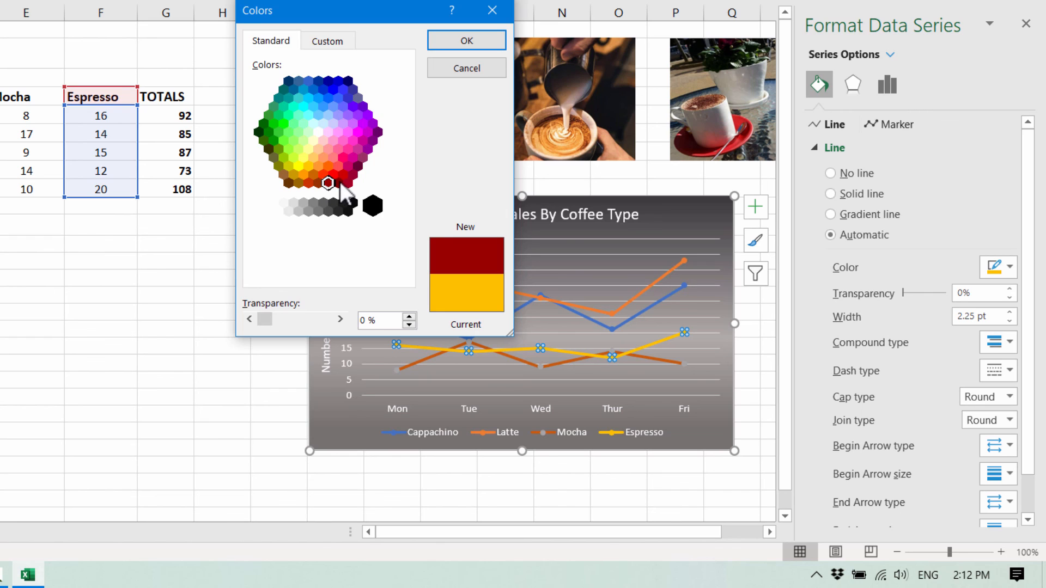
pyautogui.click(337, 183)
pyautogui.click(463, 41)
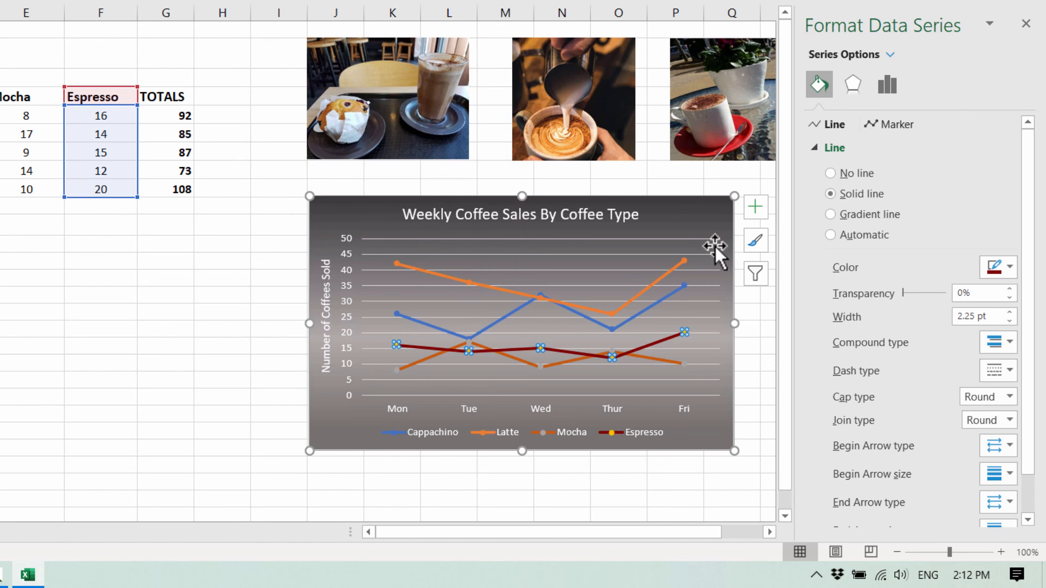
# - Set the Cappachino line's color to a light yellow picked from the standard color hexagon
pyautogui.click(666, 293)
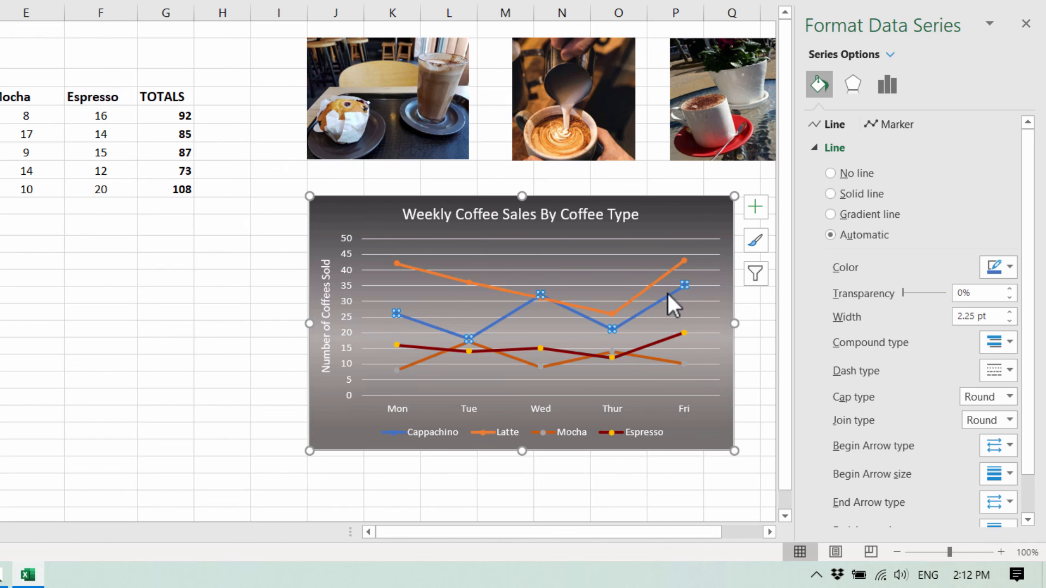
pyautogui.click(1009, 268)
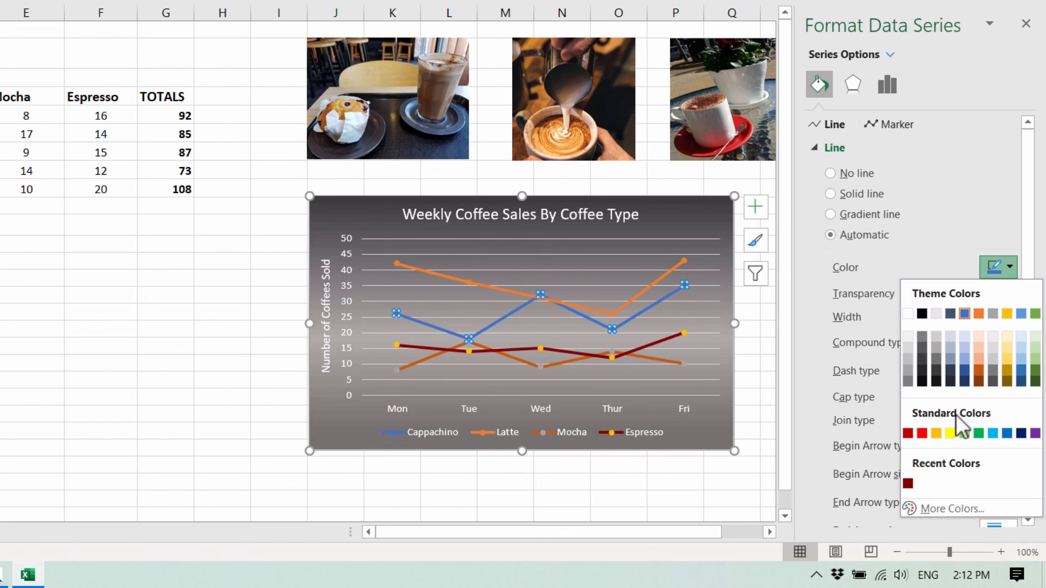
pyautogui.click(947, 508)
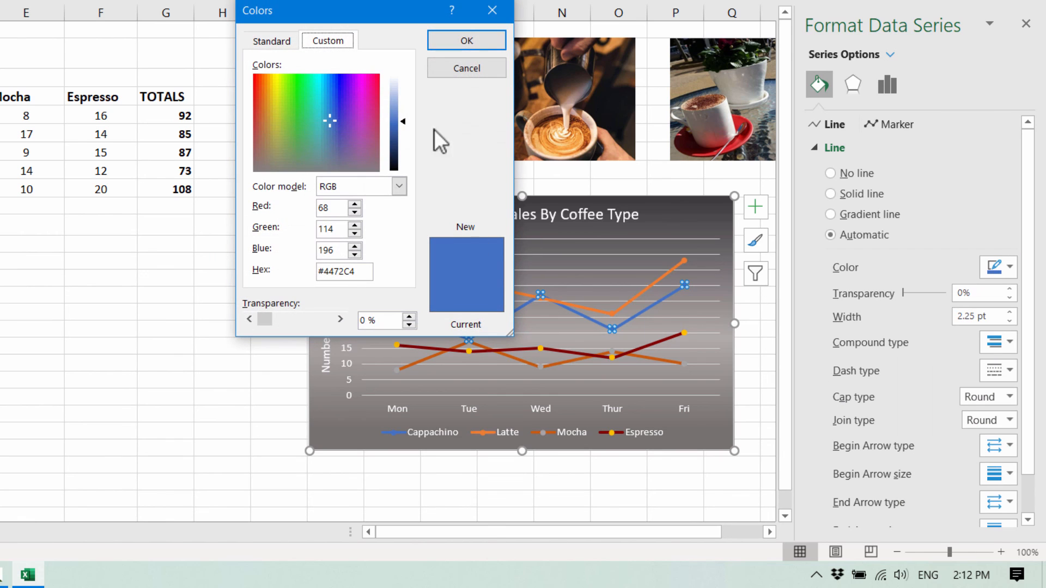
pyautogui.click(285, 40)
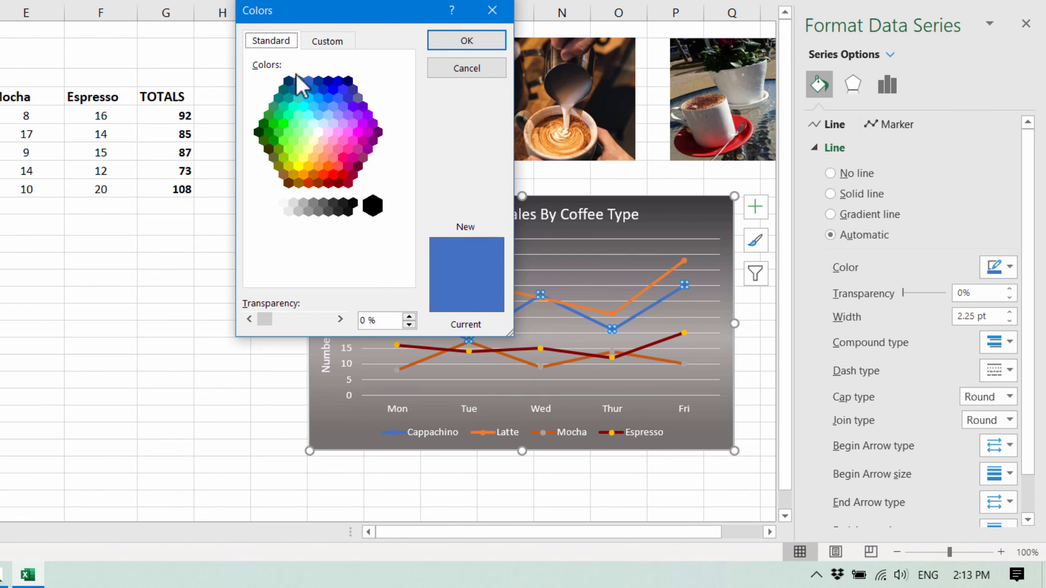
pyautogui.click(310, 159)
pyautogui.click(455, 39)
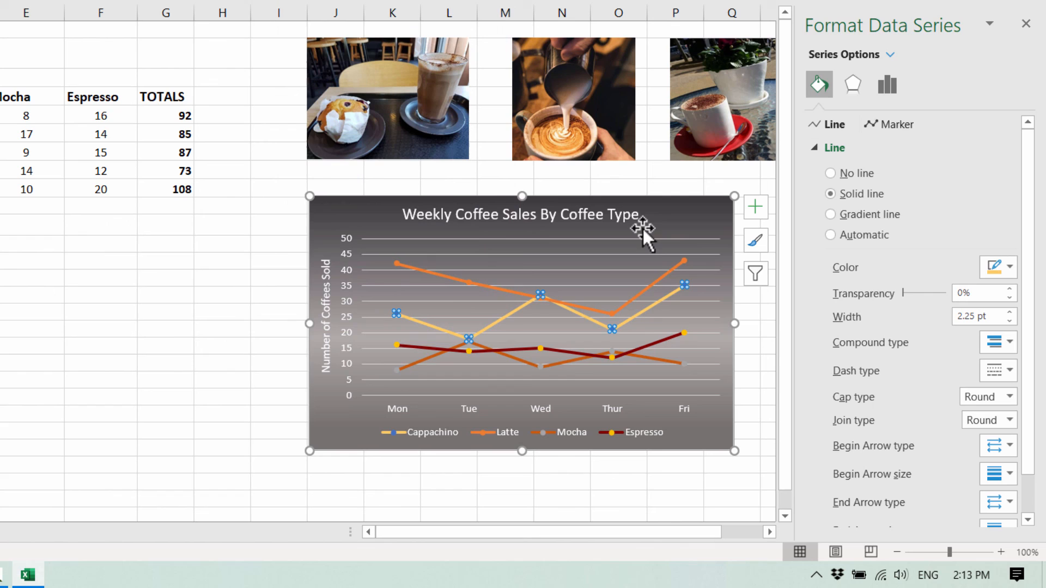
# - Lighten the Latte line's orange color to a pale peach by raising its luminance
pyautogui.click(658, 279)
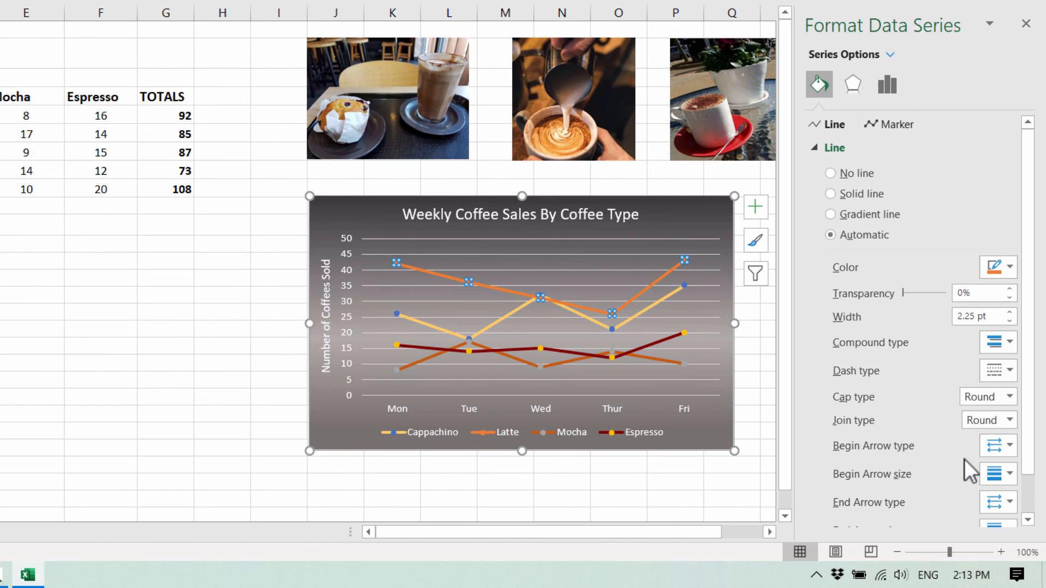
pyautogui.click(1011, 267)
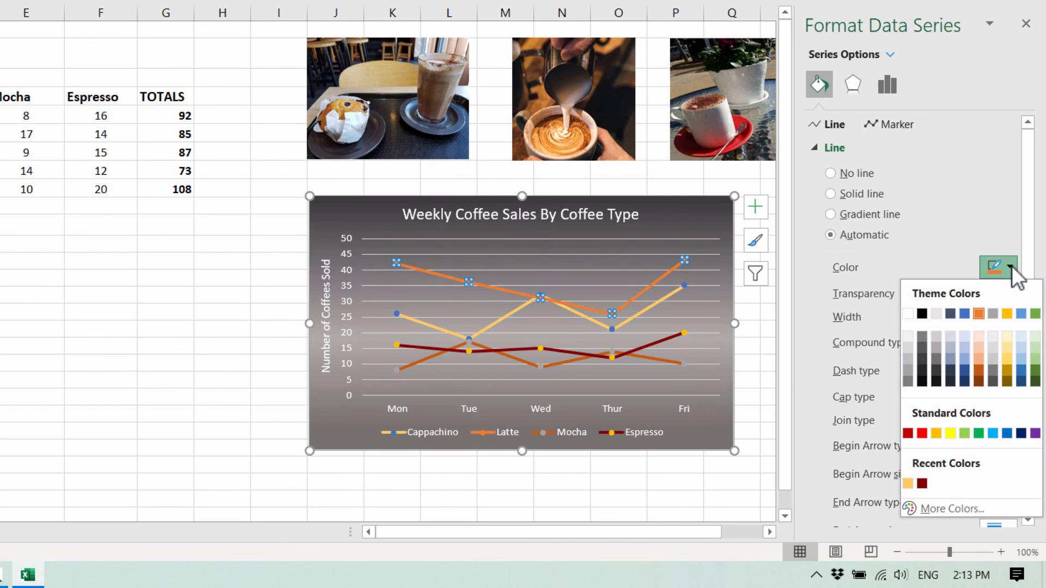
pyautogui.click(932, 508)
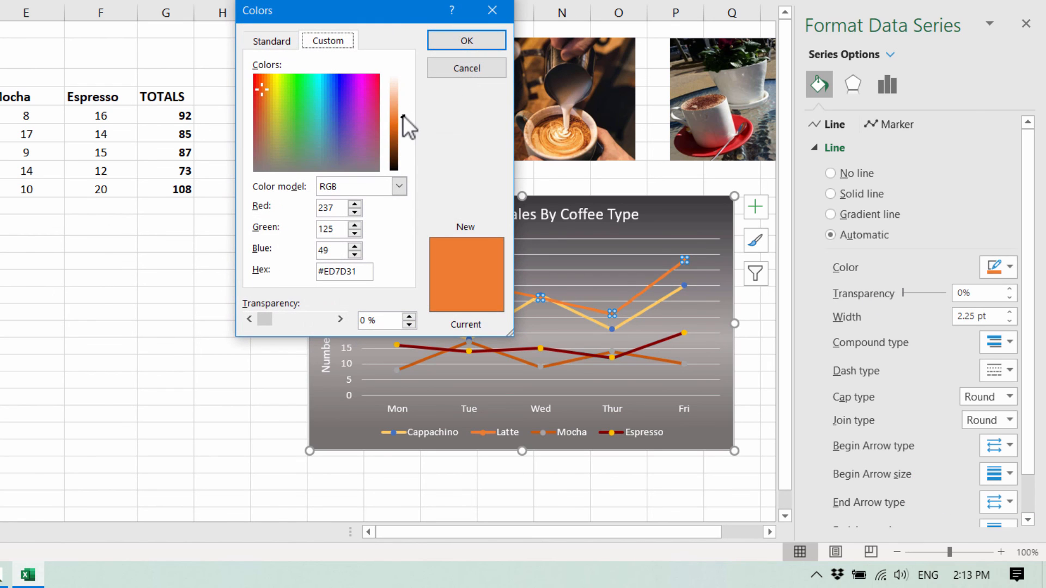
pyautogui.moveTo(404, 116); pyautogui.dragTo(407, 94)
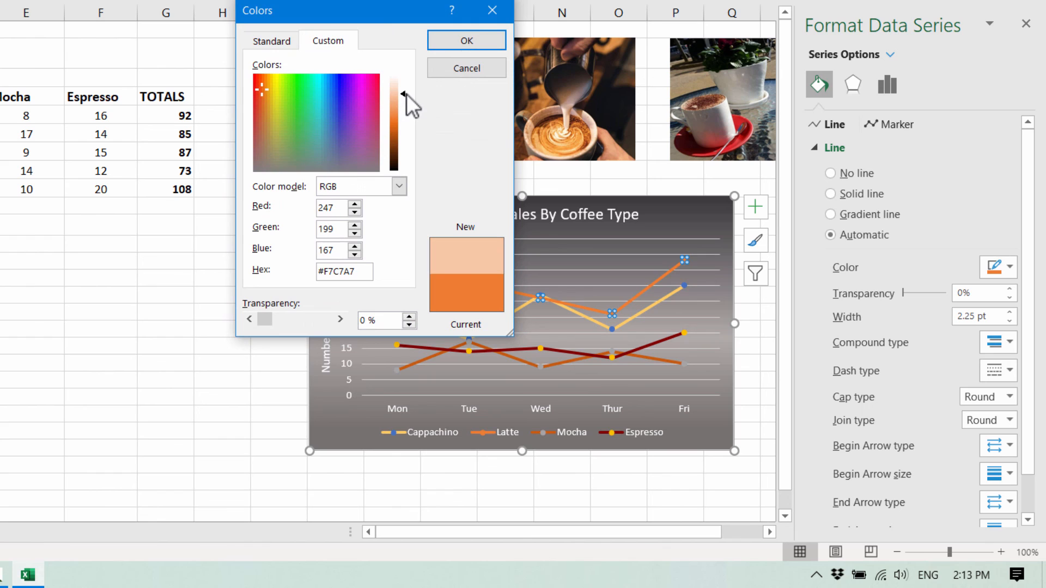
pyautogui.click(464, 44)
# - Give the Cappachino markers a solid fill and border in the same light yellow as its line
pyautogui.click(708, 317)
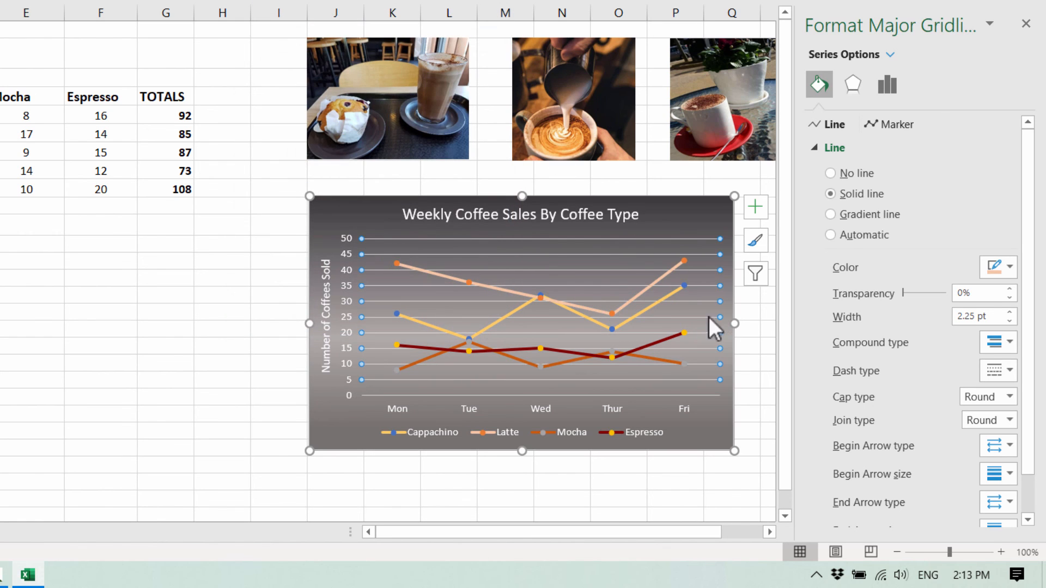
pyautogui.click(196, 306)
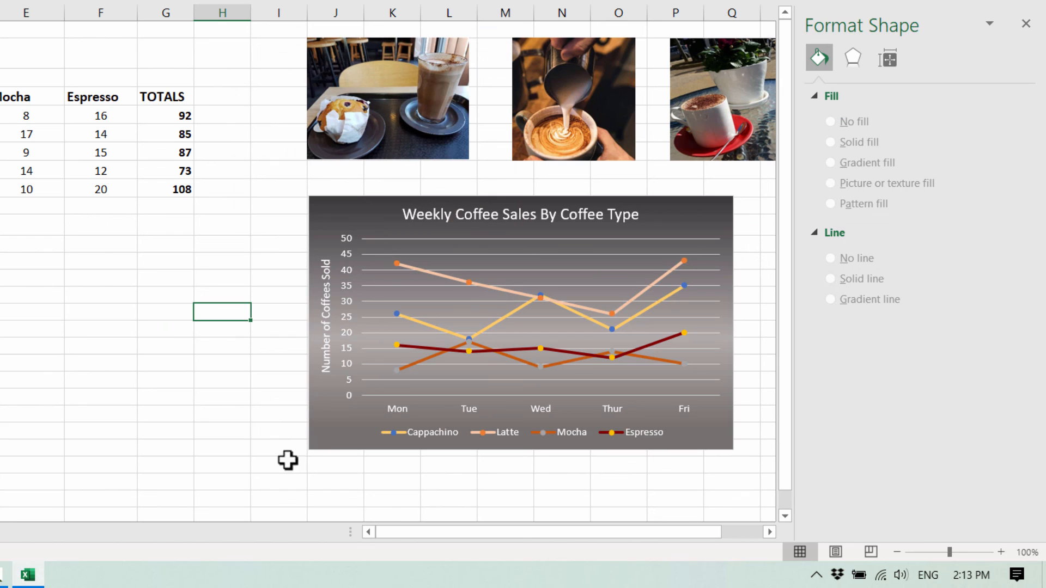
pyautogui.click(429, 323)
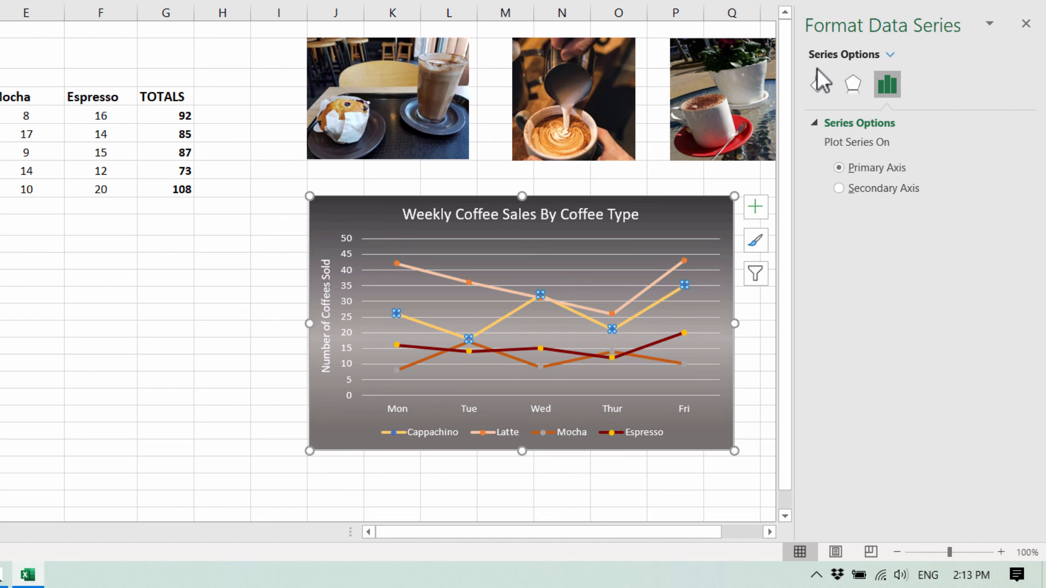
pyautogui.click(818, 84)
pyautogui.click(892, 127)
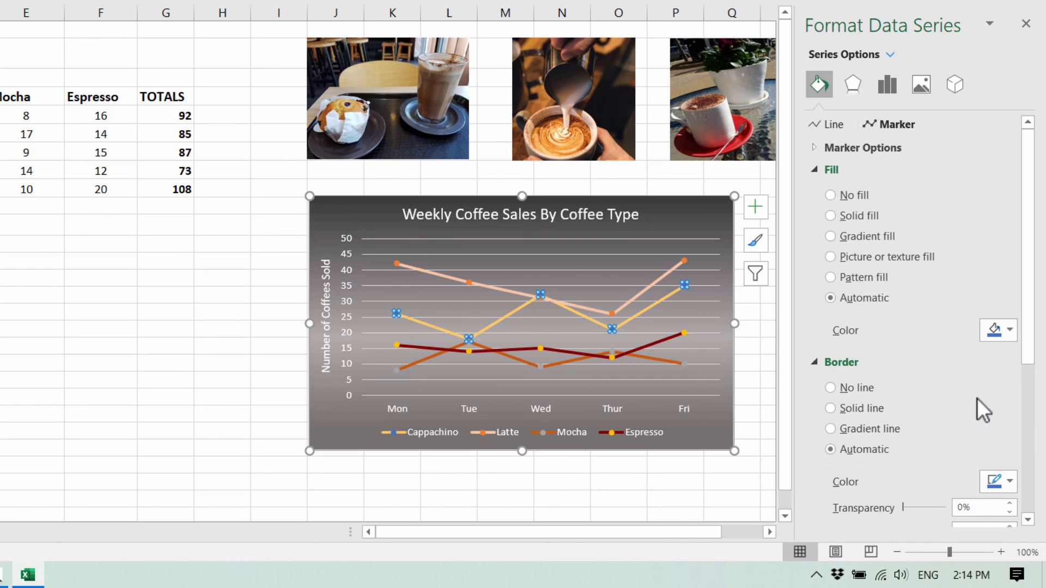
pyautogui.scroll(-1, 976, 406)
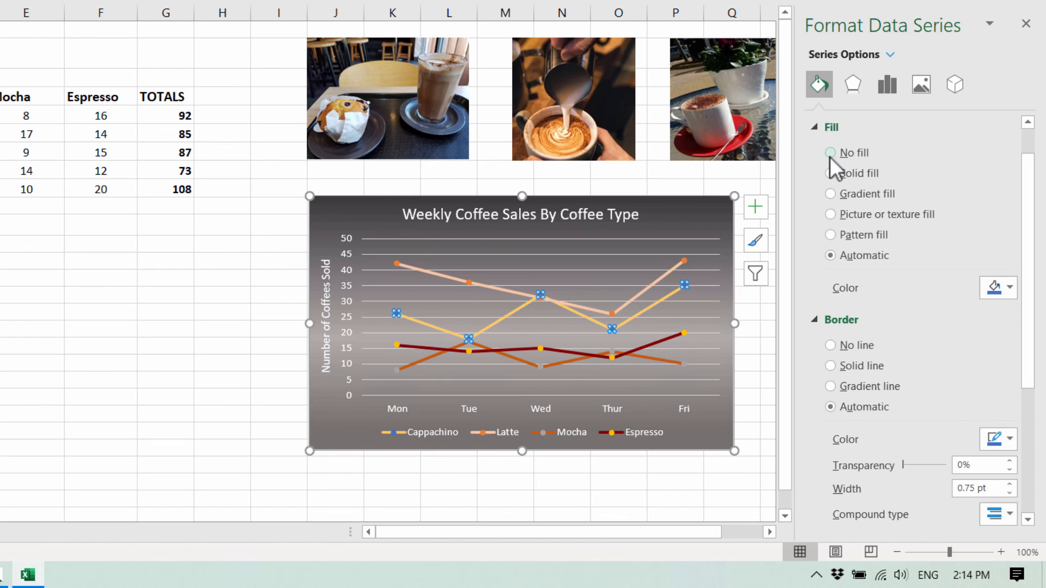
pyautogui.click(1011, 288)
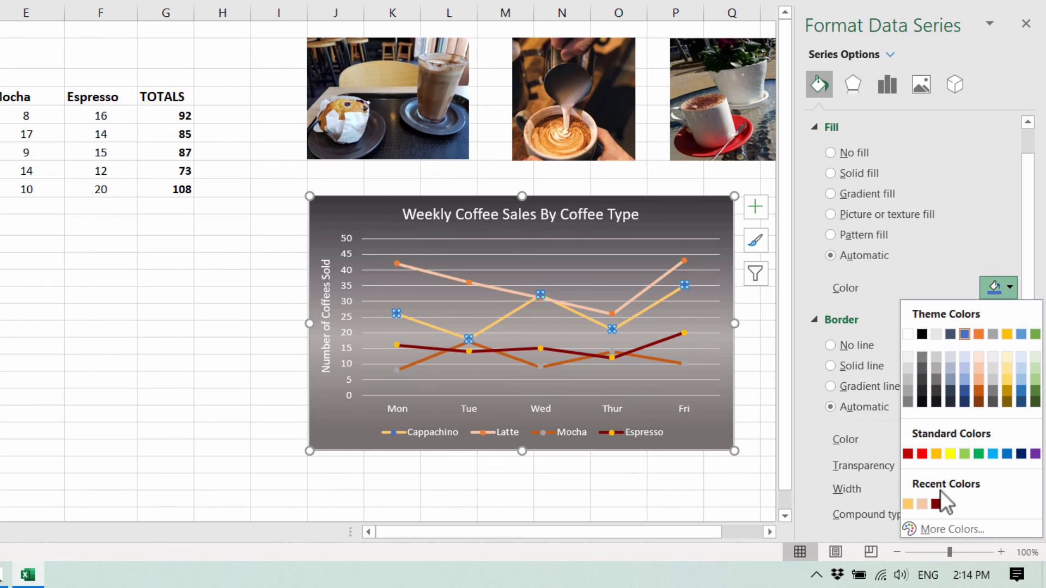
pyautogui.click(907, 505)
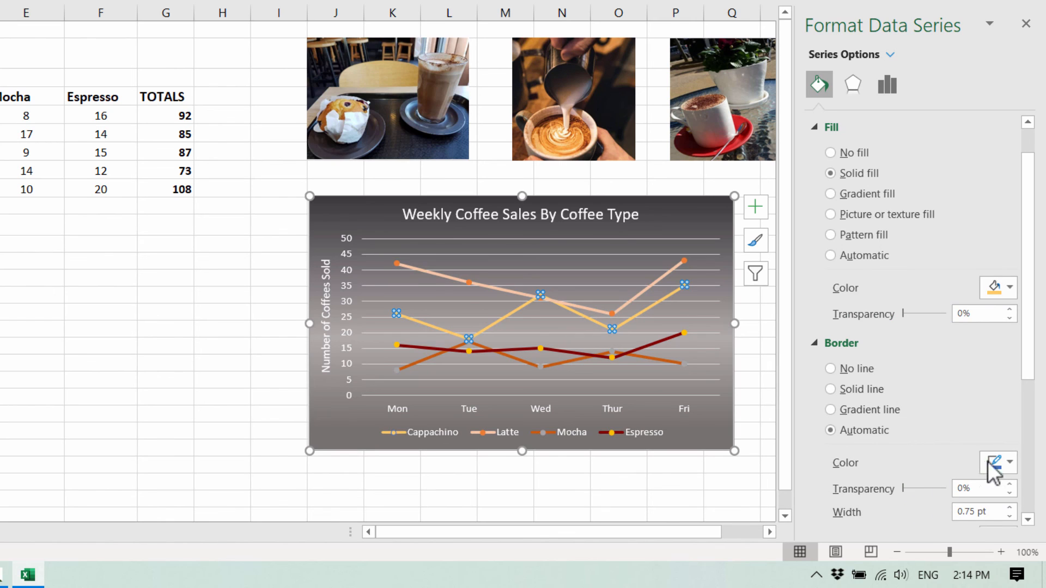
pyautogui.click(1010, 462)
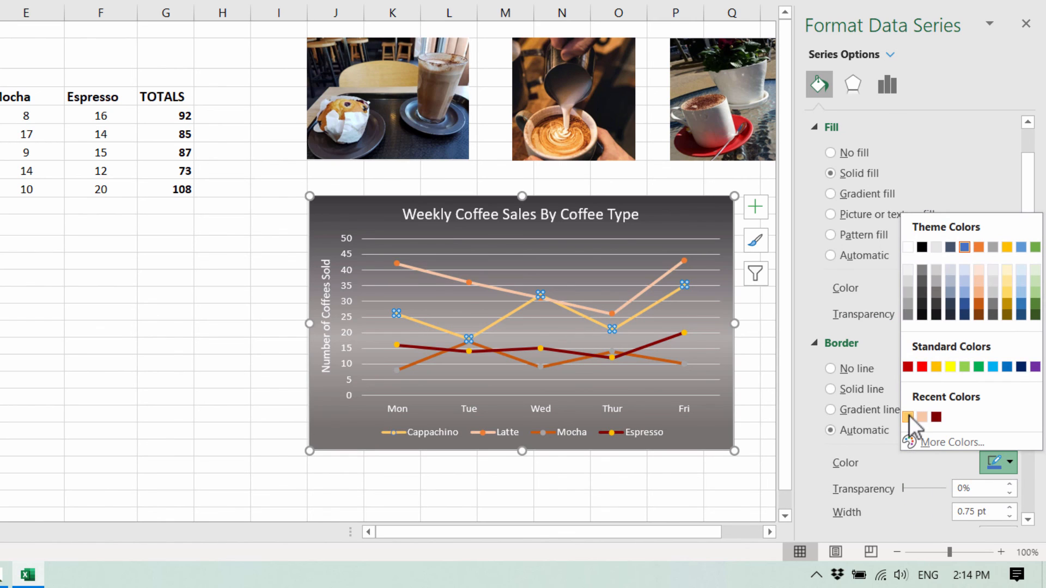
pyautogui.click(908, 416)
# - Give the Latte markers a solid fill and border in the same pale peach as its line
pyautogui.click(702, 309)
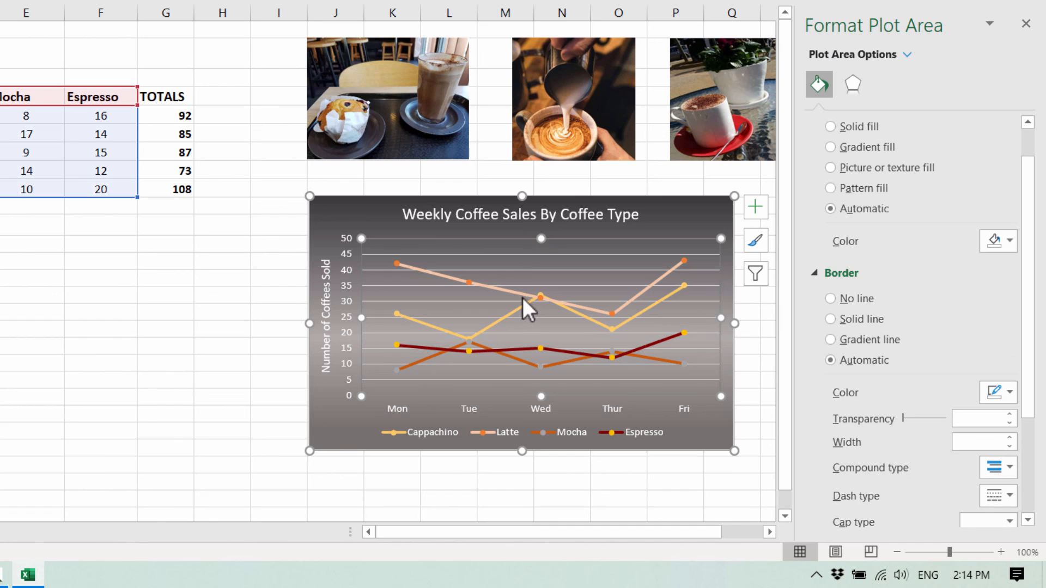
pyautogui.click(416, 345)
pyautogui.click(681, 260)
pyautogui.rightClick(681, 259)
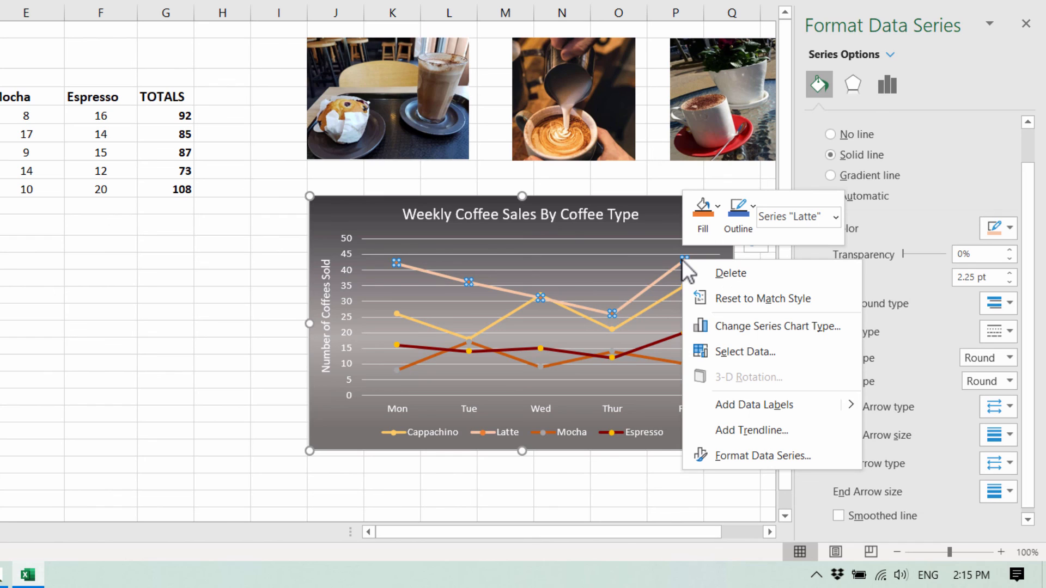
pyautogui.click(783, 456)
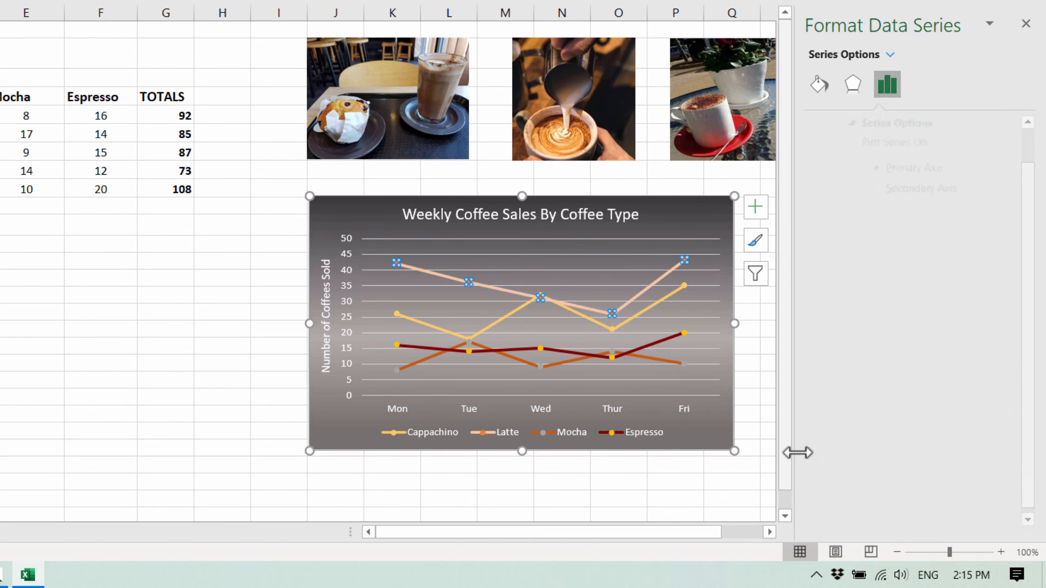
pyautogui.click(817, 84)
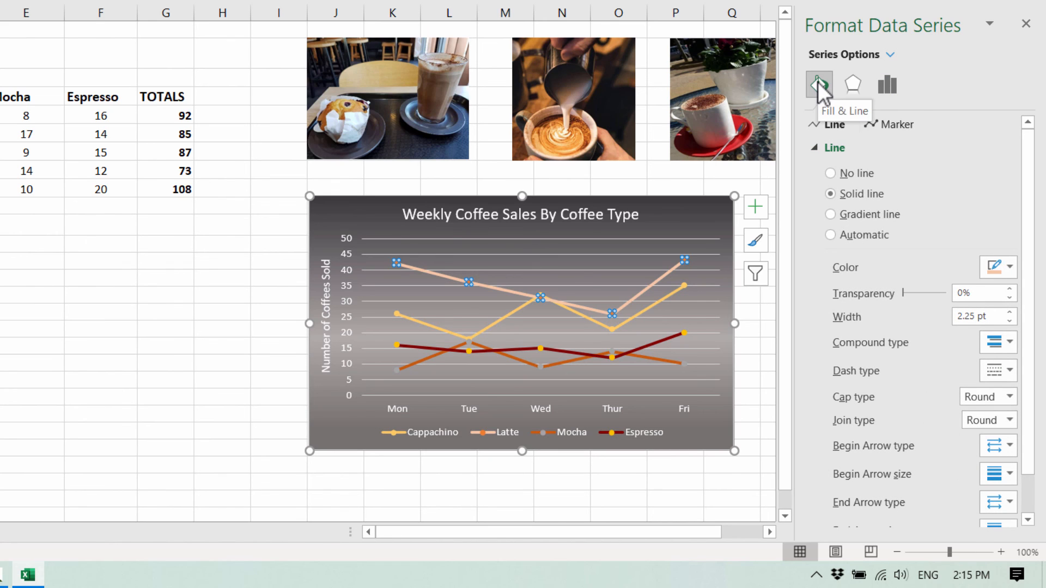
pyautogui.click(890, 124)
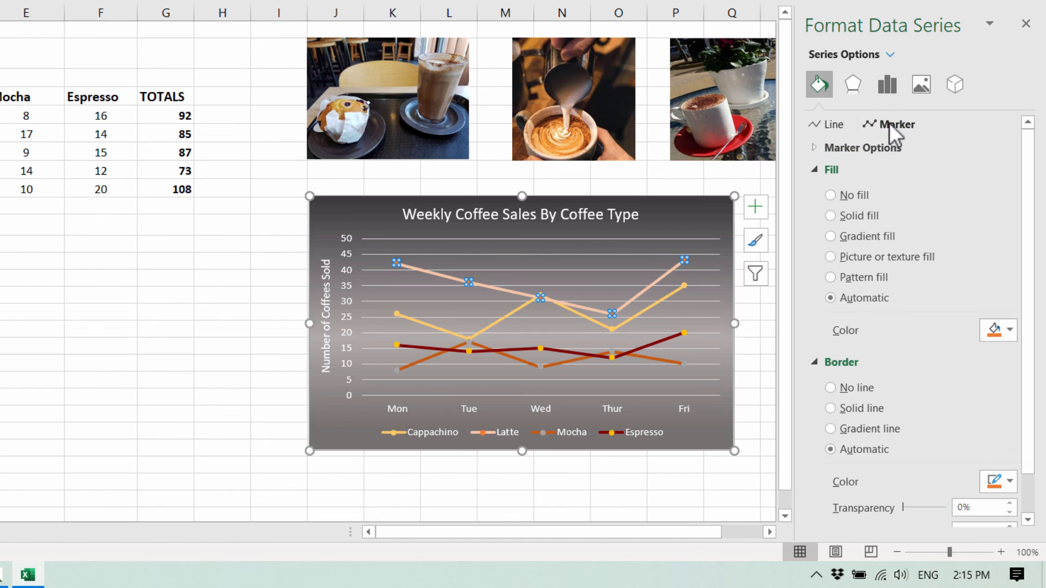
pyautogui.click(1011, 329)
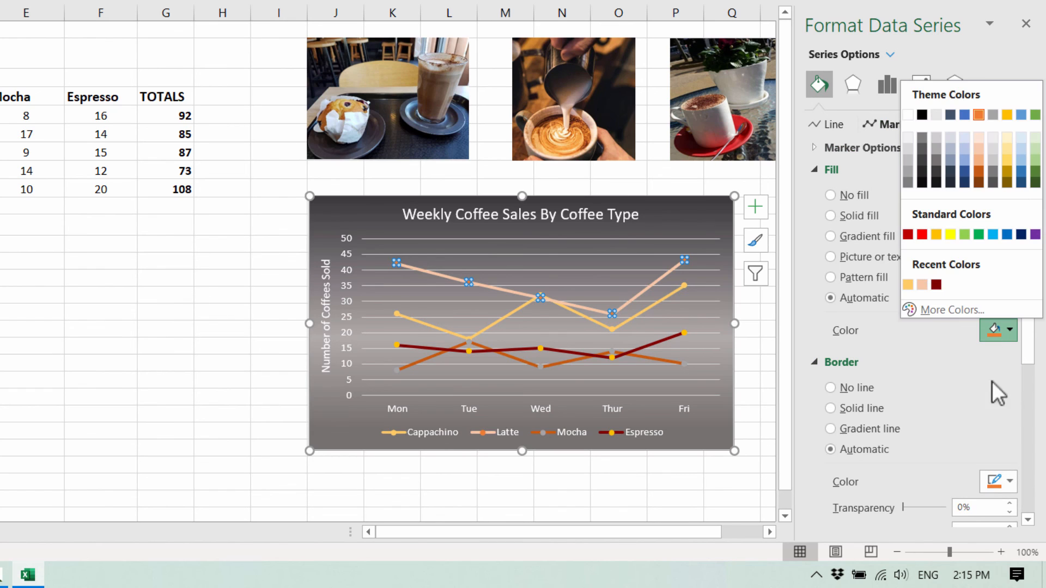
pyautogui.click(922, 285)
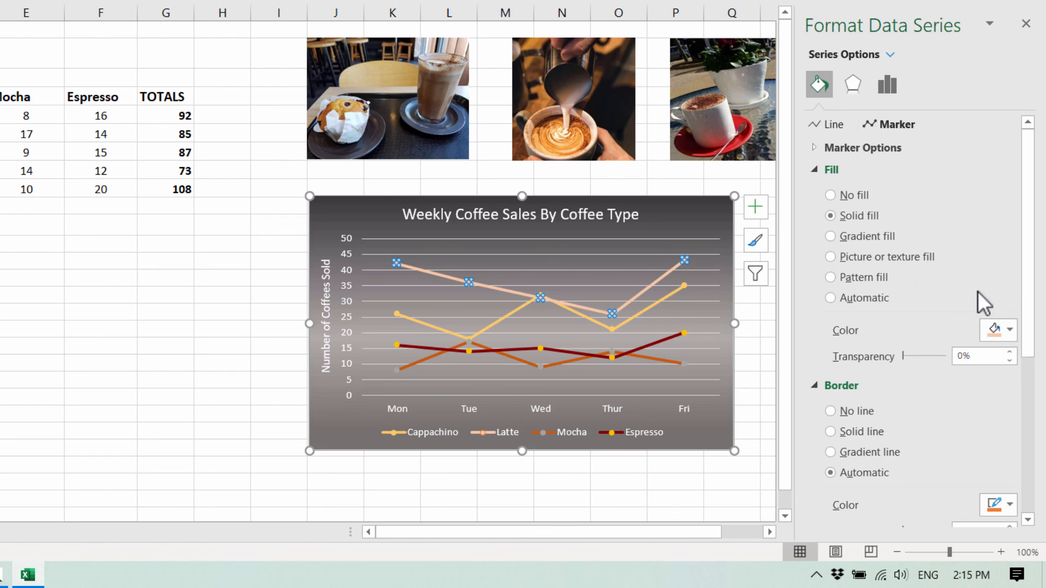
pyautogui.click(1011, 506)
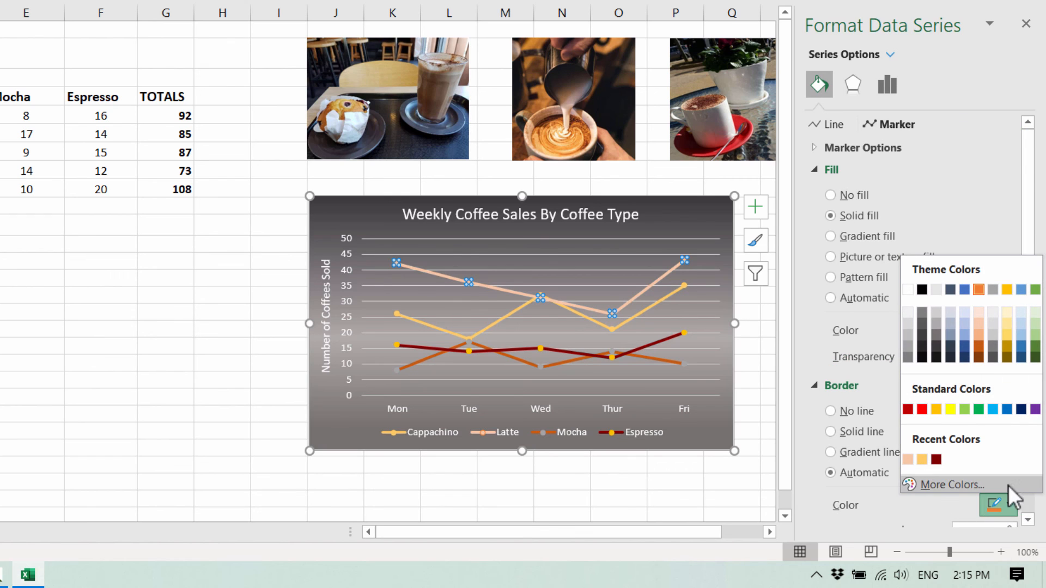
pyautogui.click(903, 463)
# - Give the Espresso line's Friday marker a solid dark red fill and border
pyautogui.click(673, 334)
pyautogui.click(672, 334)
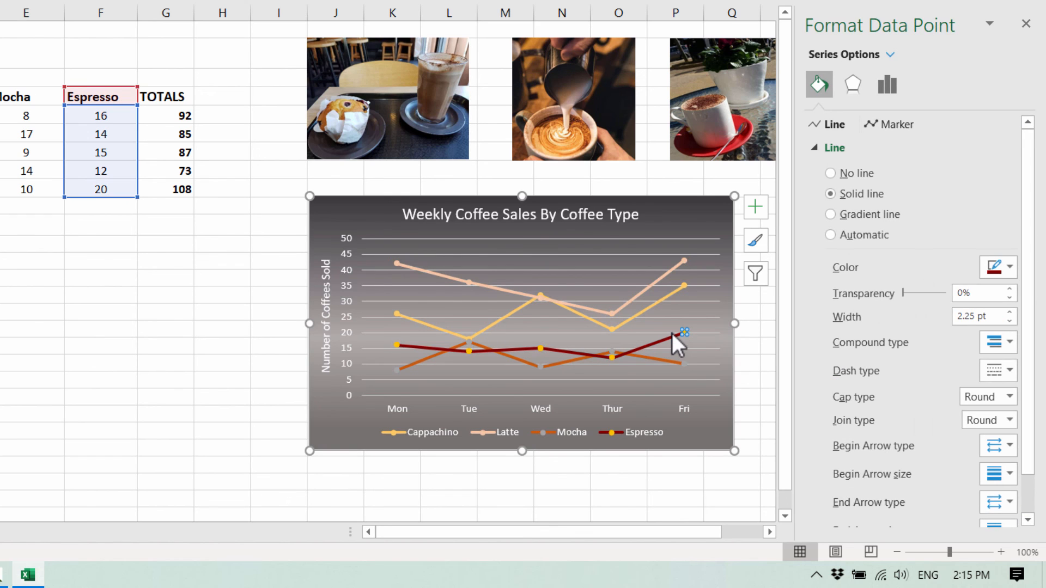
pyautogui.rightClick(672, 333)
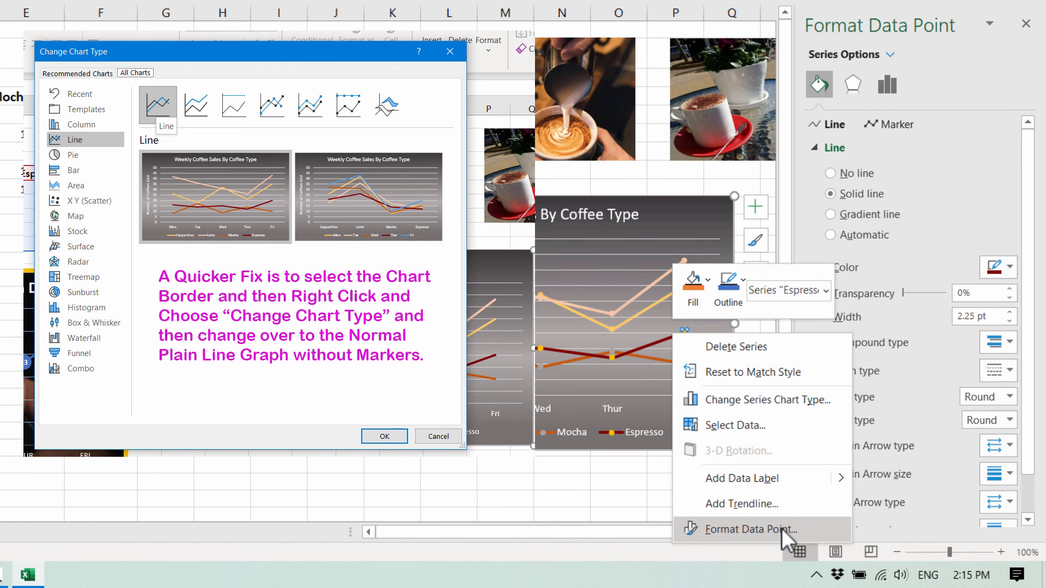
pyautogui.click(764, 525)
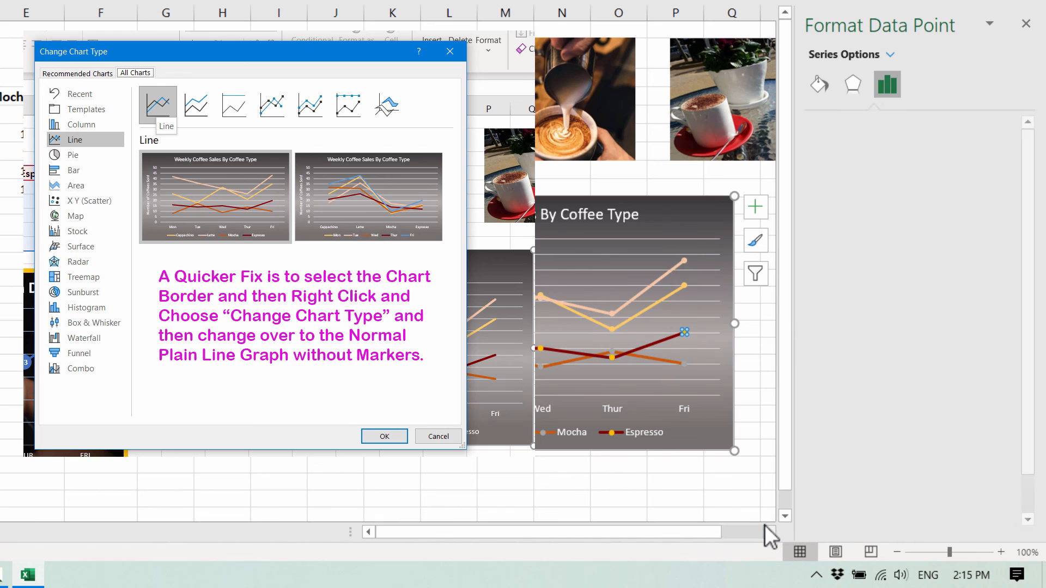
pyautogui.click(819, 83)
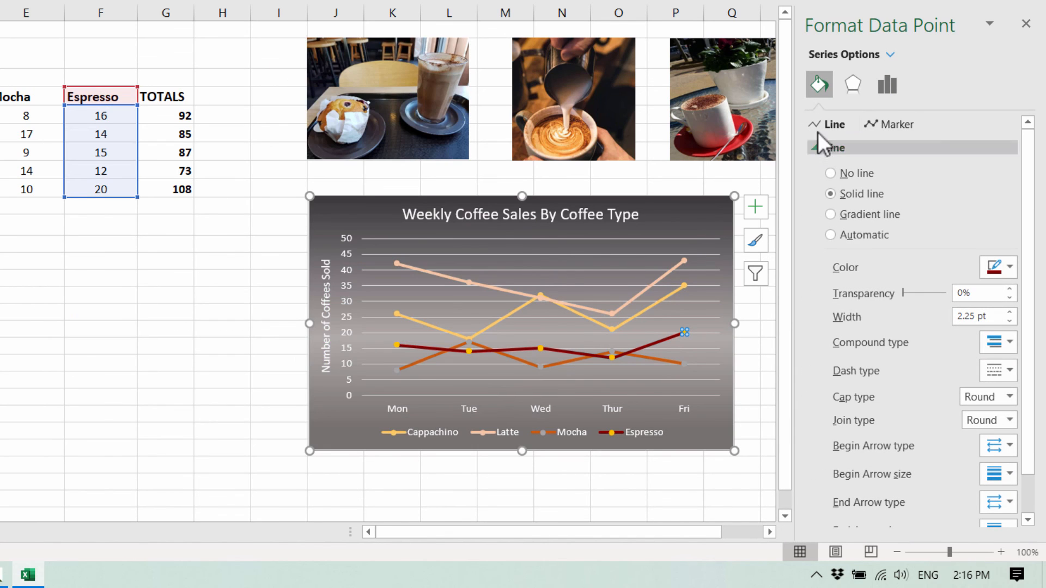
pyautogui.click(901, 122)
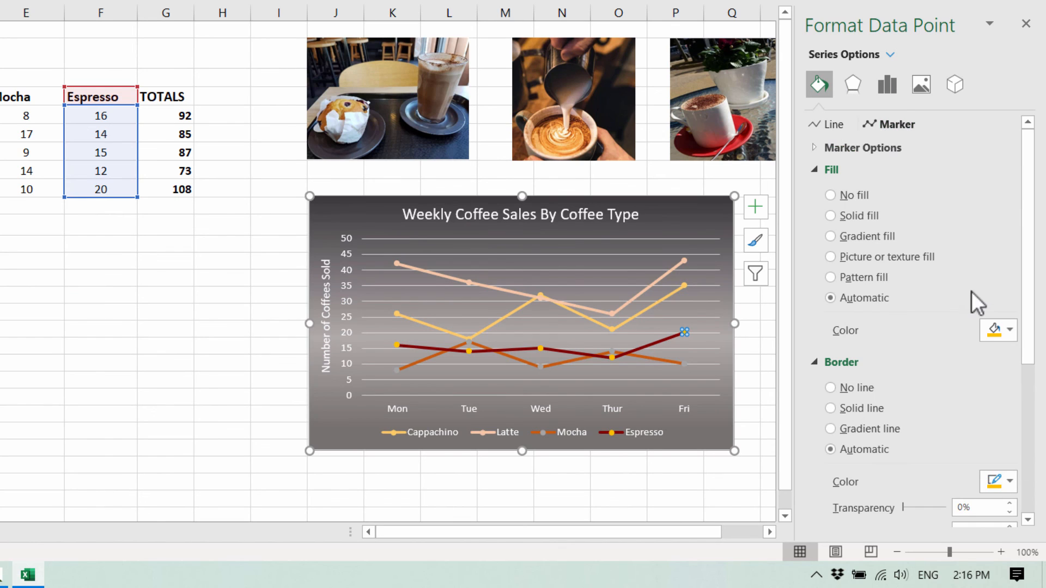
pyautogui.click(1012, 331)
pyautogui.click(935, 284)
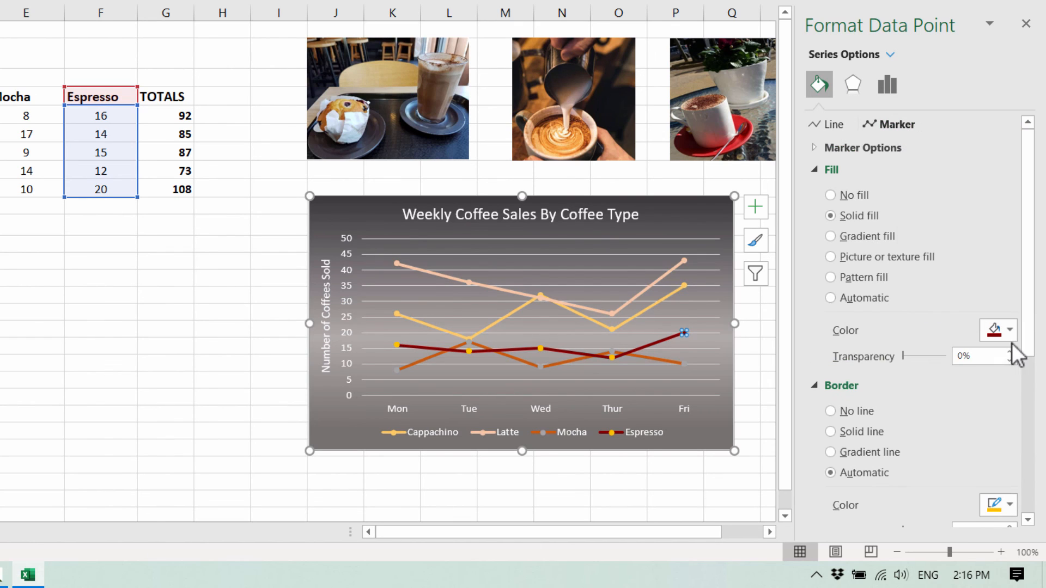
pyautogui.click(1012, 505)
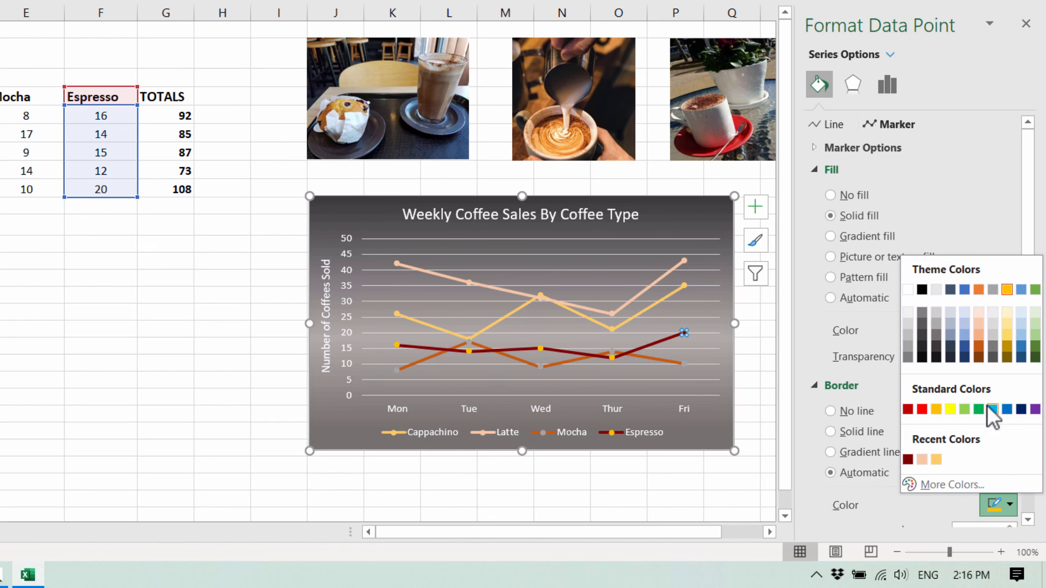
pyautogui.click(907, 460)
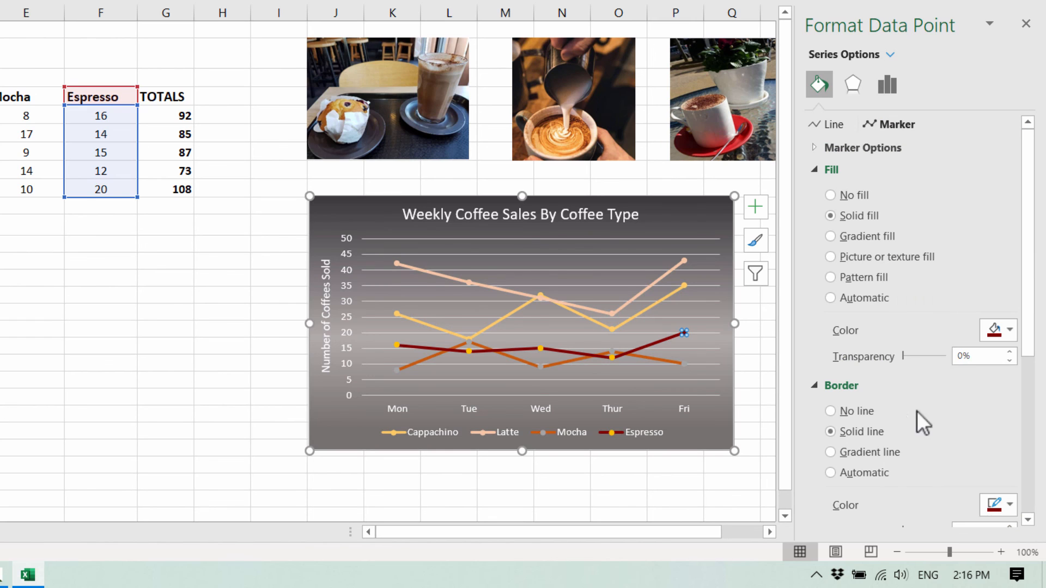
# - Give the Mocha markers a solid fill and border in a dark orange theme shade
pyautogui.click(713, 365)
pyautogui.click(675, 361)
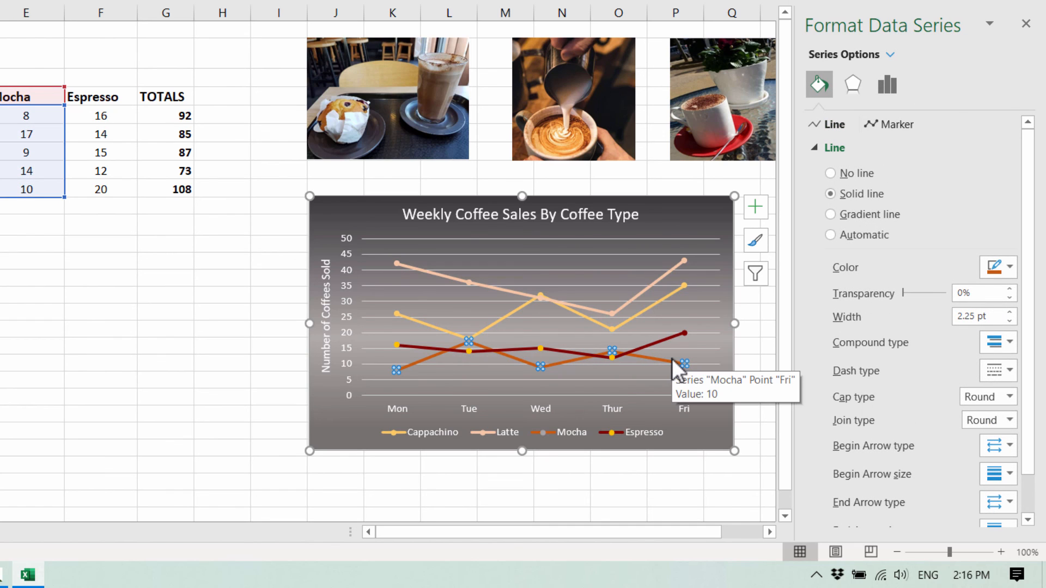
pyautogui.click(882, 122)
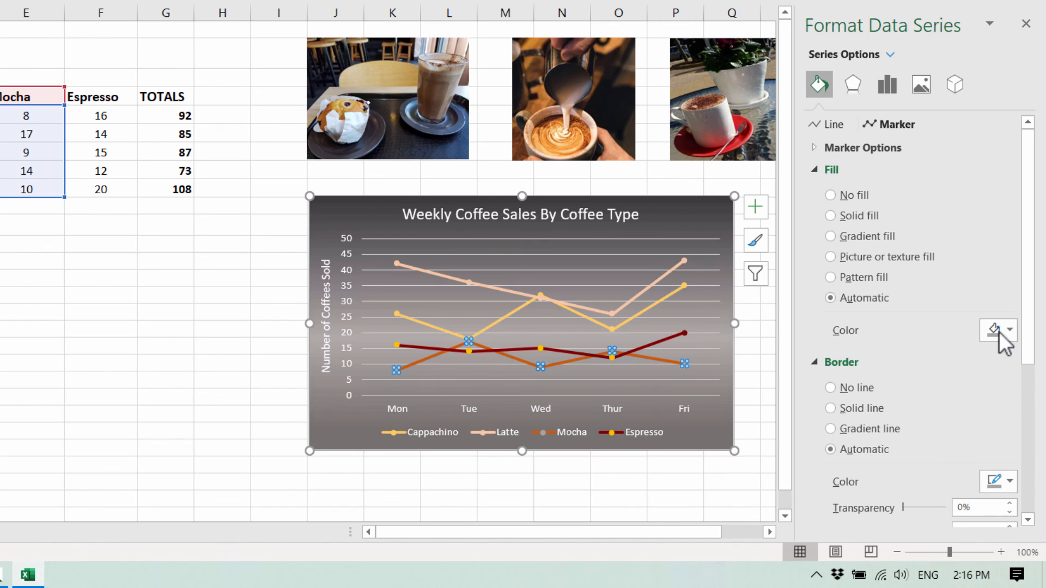
pyautogui.click(1011, 330)
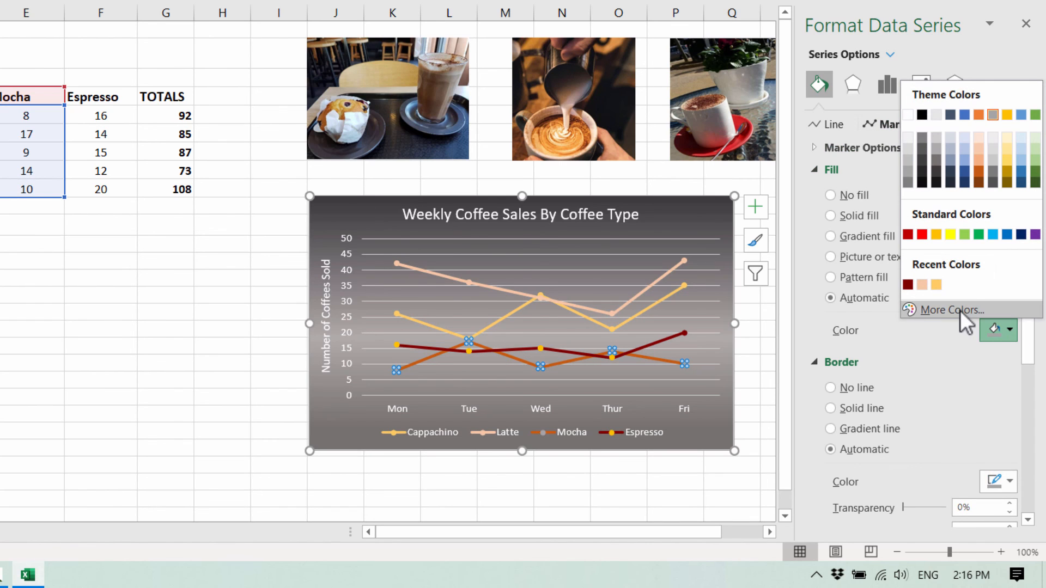
pyautogui.click(976, 172)
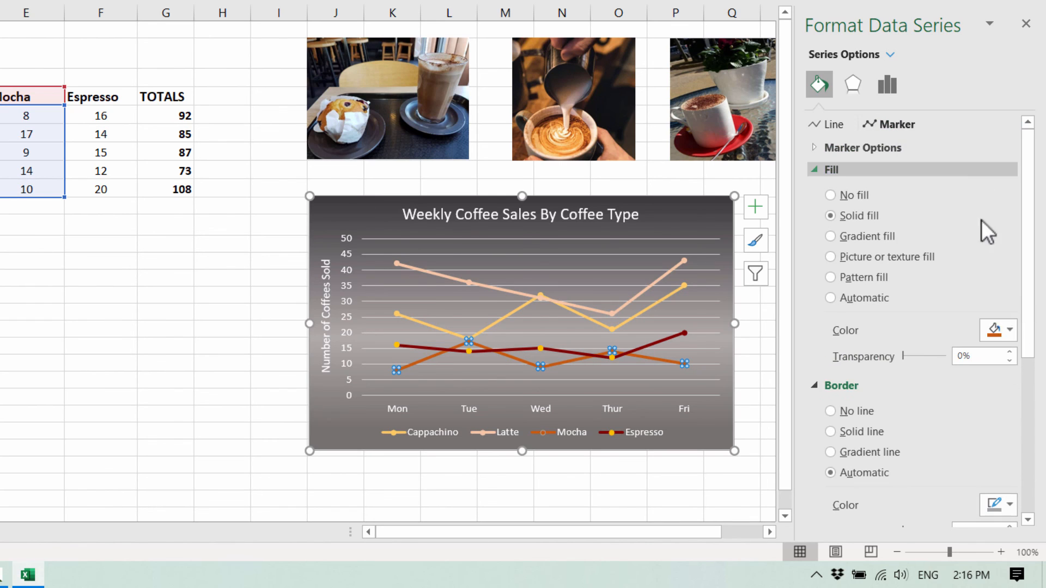
pyautogui.click(1009, 504)
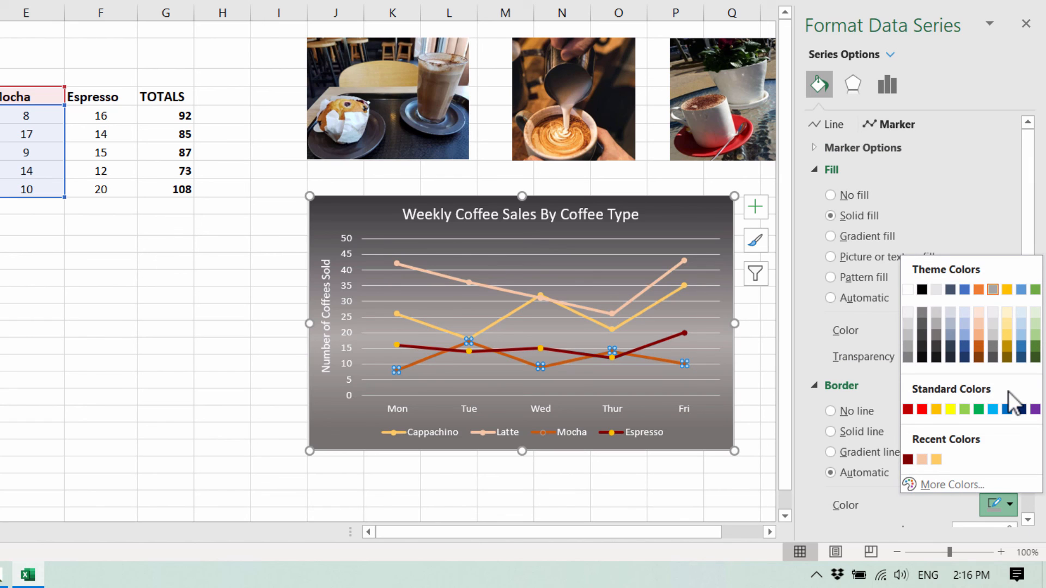
pyautogui.click(977, 348)
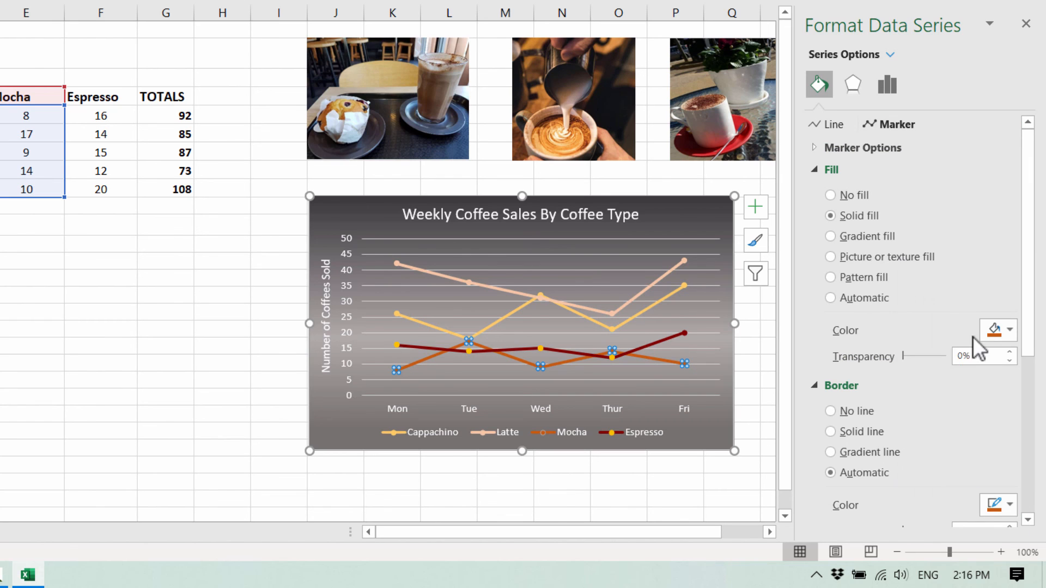
# - Give all Espresso markers a solid fill and border in the same dark red as its line
pyautogui.click(730, 340)
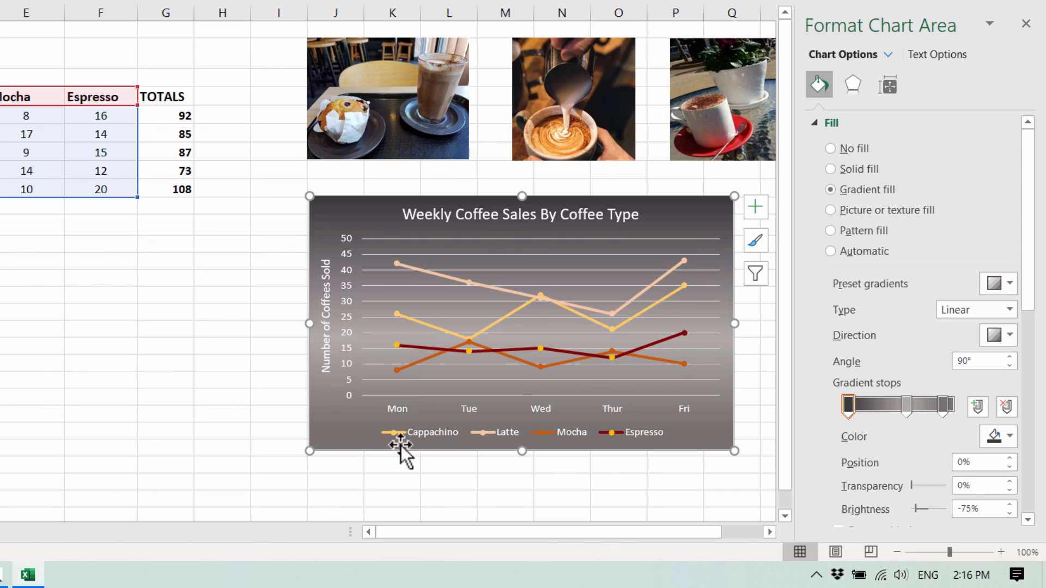
pyautogui.click(396, 345)
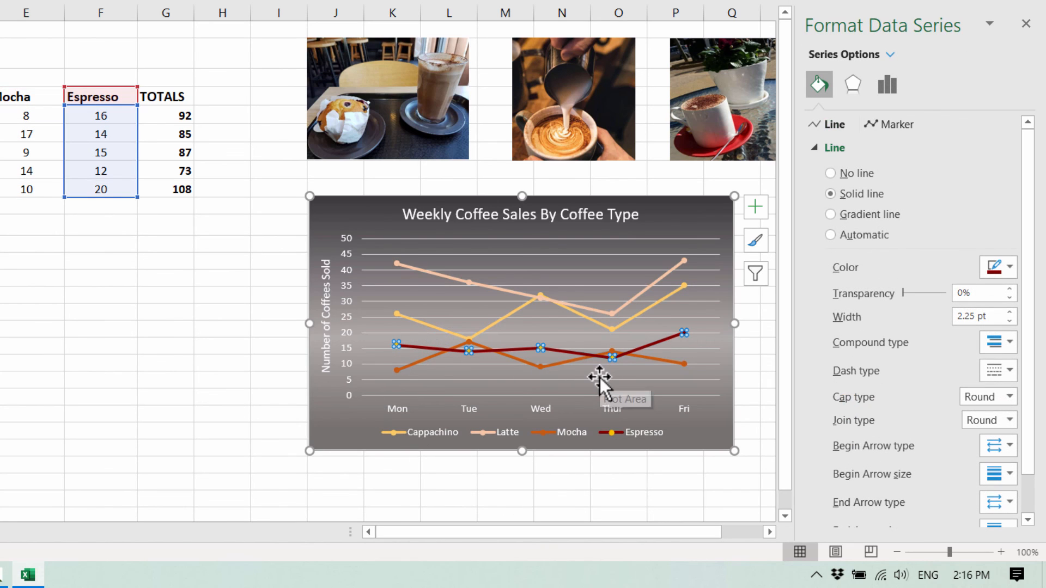
pyautogui.click(888, 124)
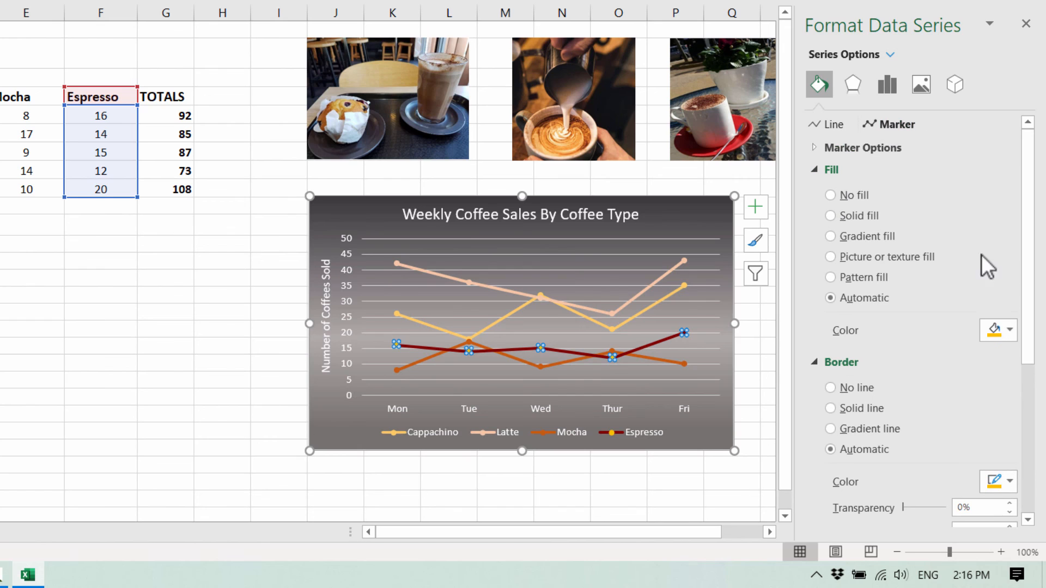
pyautogui.click(1008, 329)
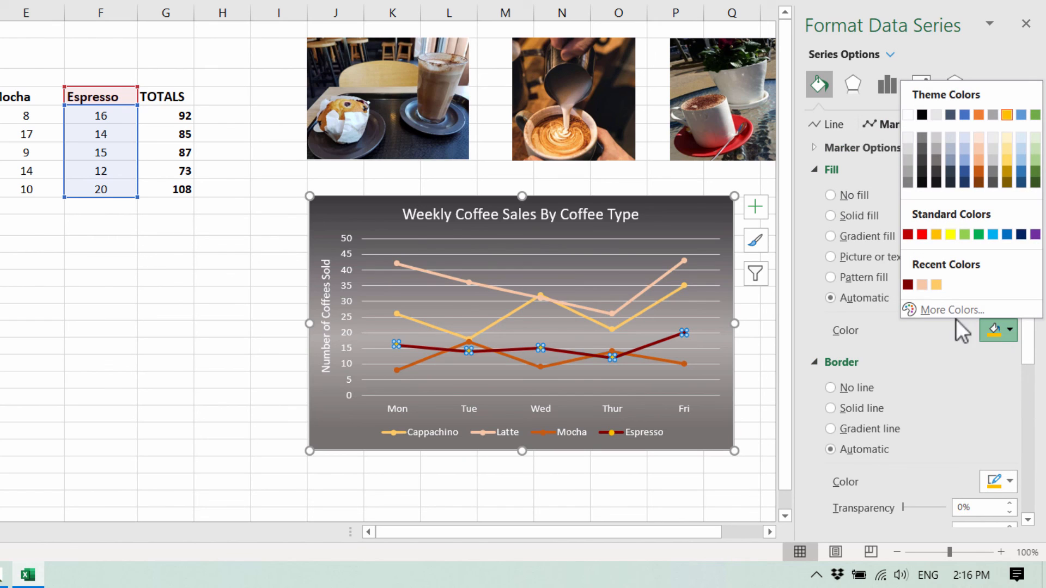
pyautogui.click(908, 285)
pyautogui.click(1010, 504)
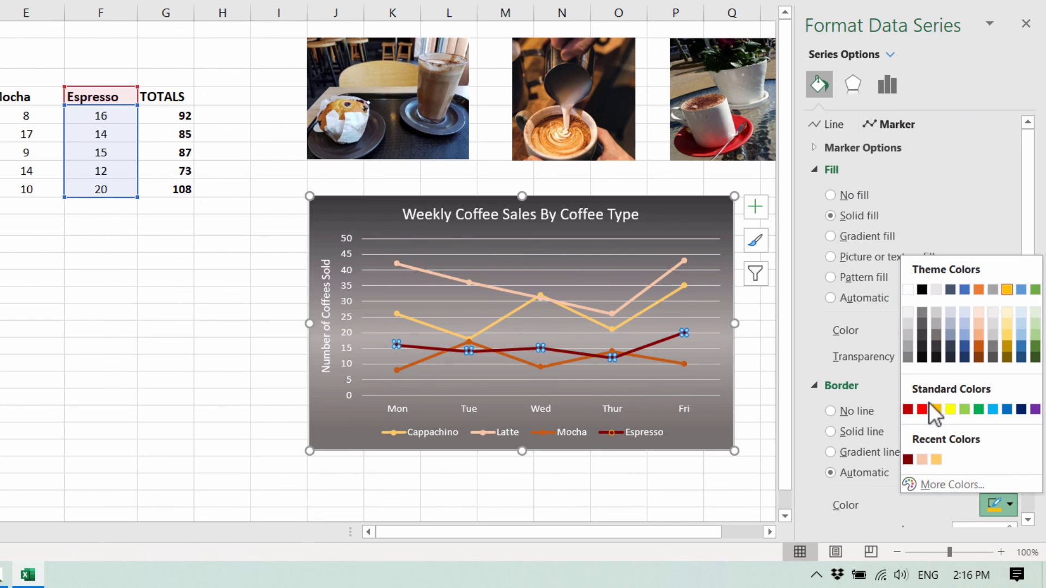
pyautogui.click(907, 459)
pyautogui.click(689, 358)
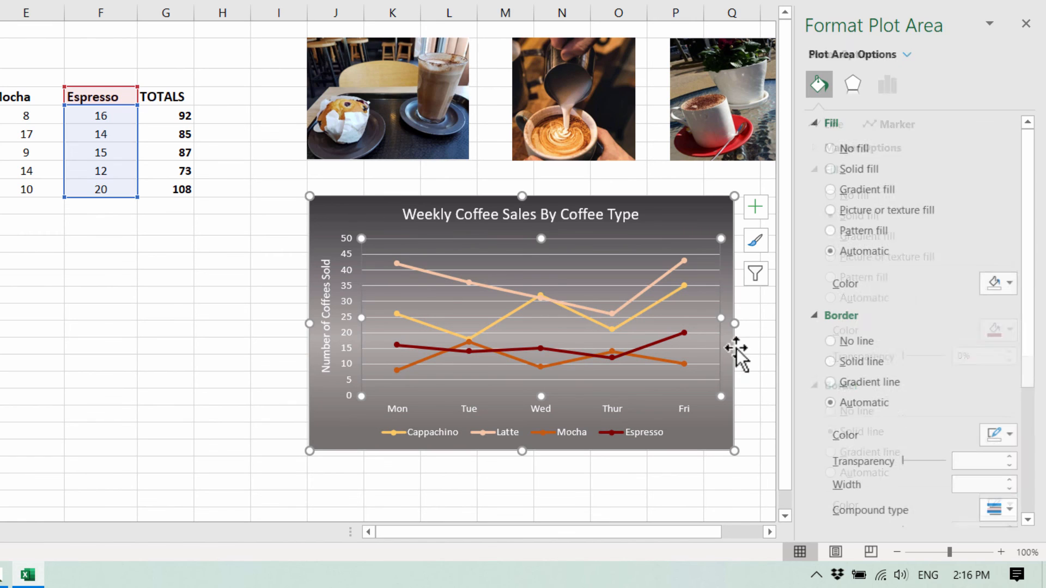
pyautogui.click(264, 380)
pyautogui.click(205, 429)
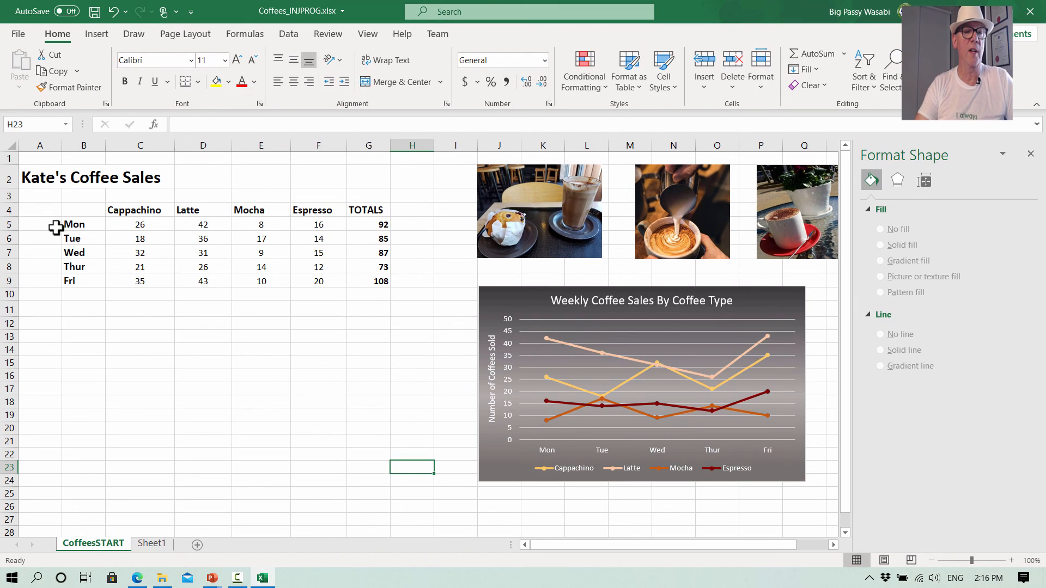
# - Insert a line chart of the daily TOTALS for Mon to Fri and place it below the data table
pyautogui.click(77, 210)
pyautogui.moveTo(81, 209); pyautogui.dragTo(90, 277)
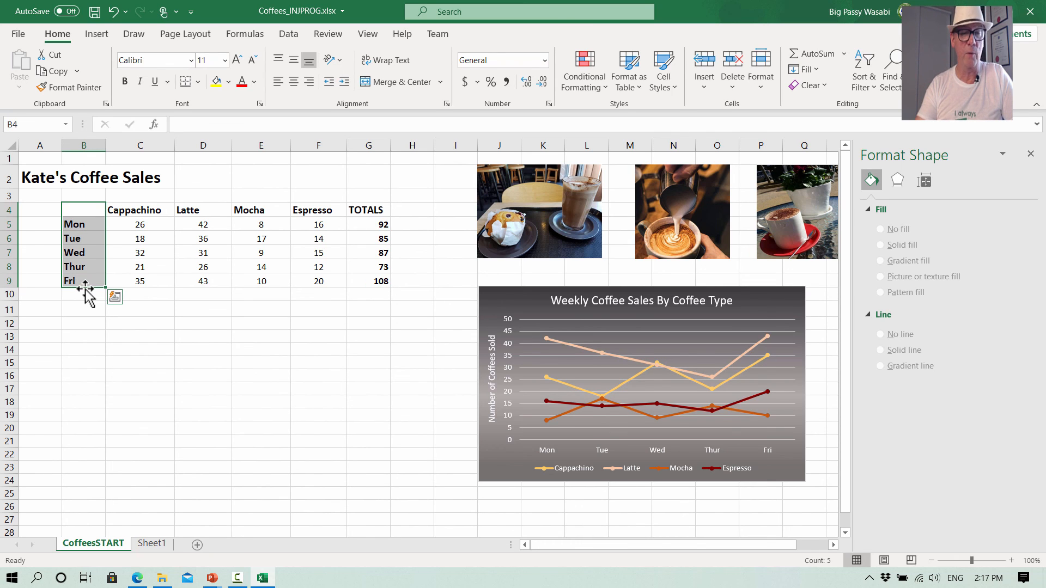
pyautogui.keyDown('ctrl'); pyautogui.moveTo(356, 211); pyautogui.dragTo(357, 283); pyautogui.keyUp('ctrl')
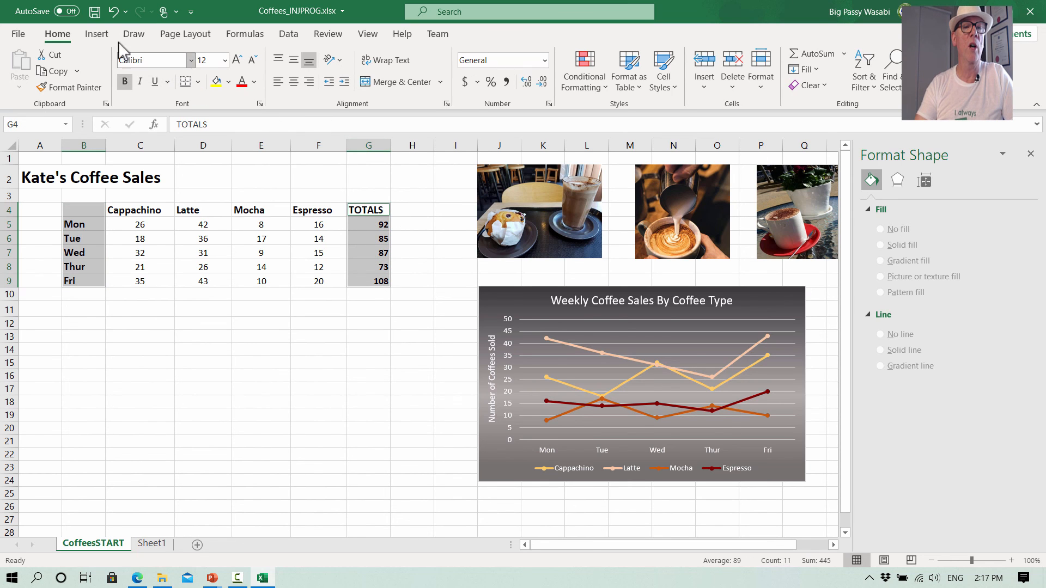
pyautogui.click(101, 36)
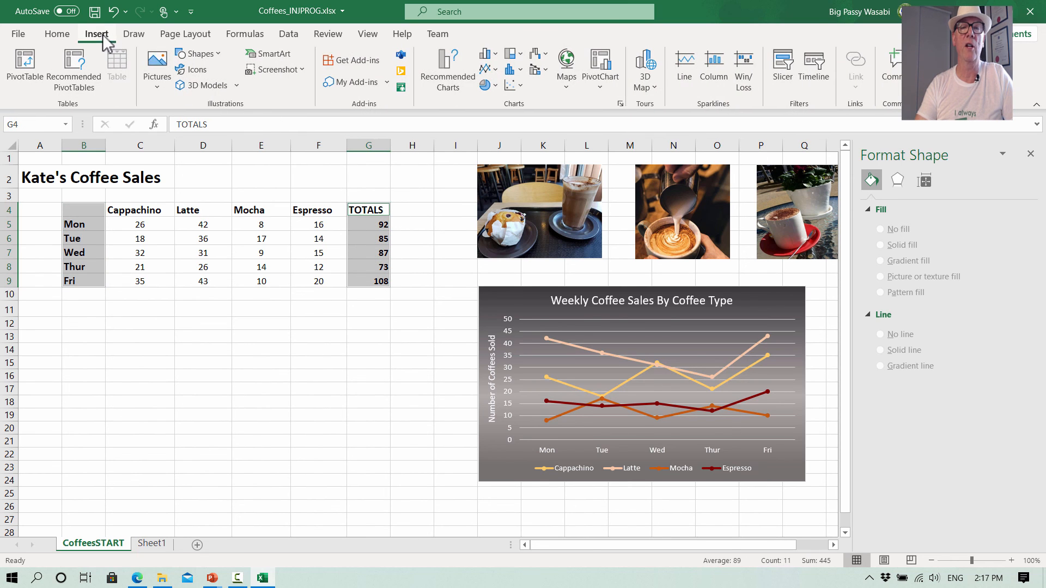
pyautogui.click(487, 69)
pyautogui.click(608, 116)
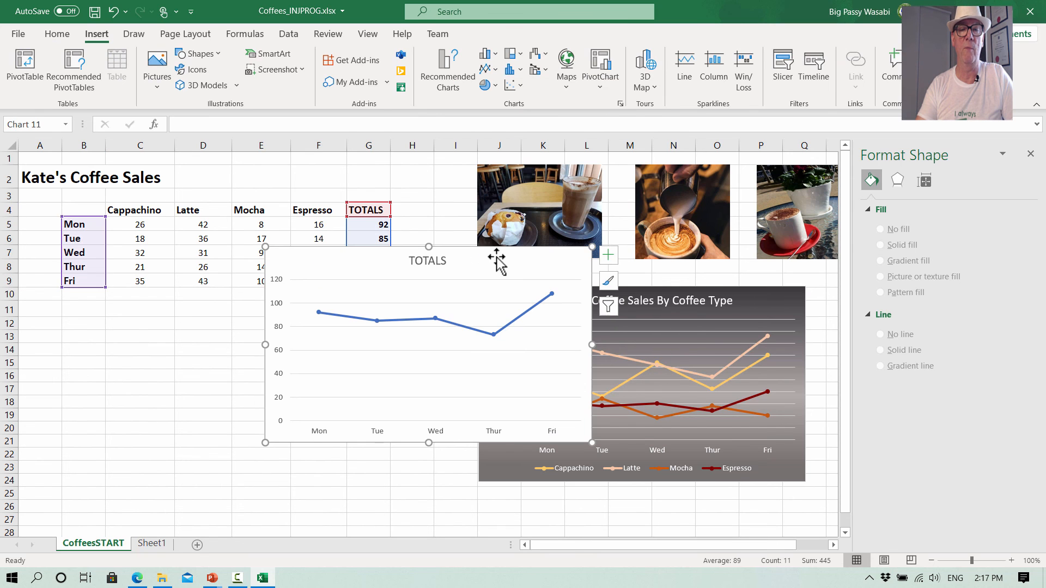
pyautogui.moveTo(481, 255); pyautogui.dragTo(277, 319)
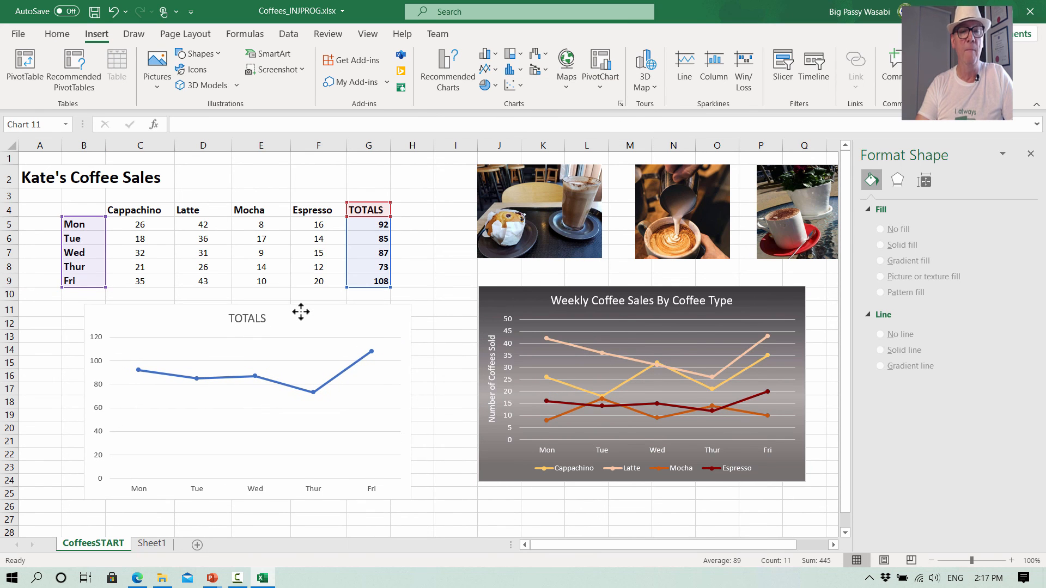
pyautogui.click(256, 329)
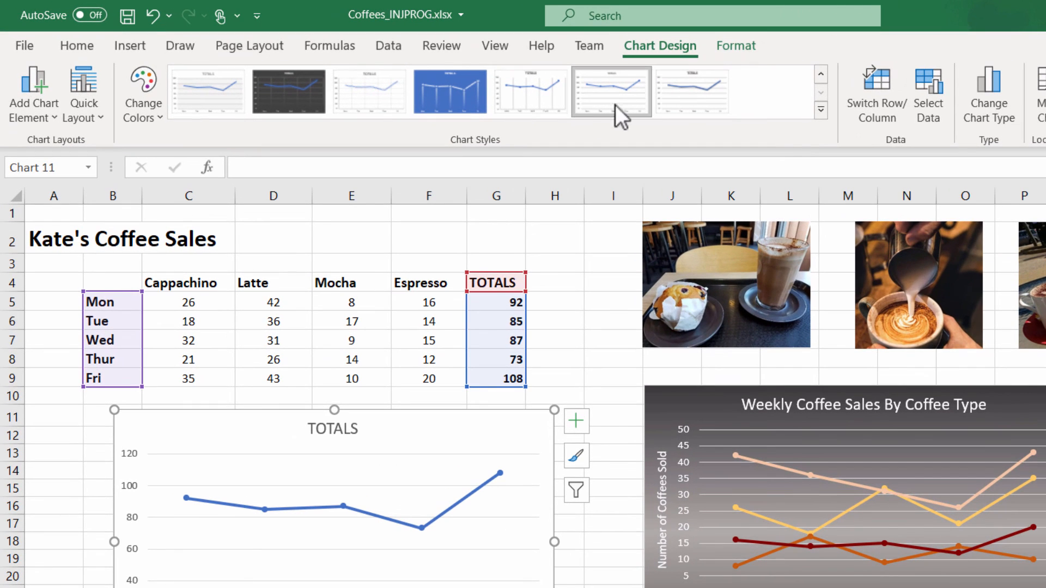
# - Try out several chart styles on the TOTALS chart, ending with Style 2
pyautogui.click(548, 93)
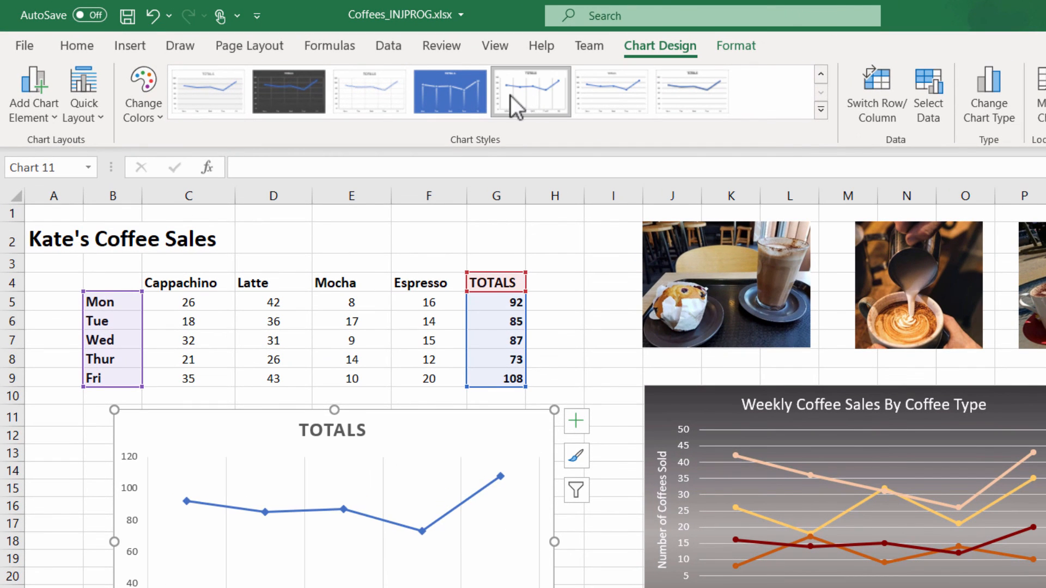
pyautogui.click(459, 97)
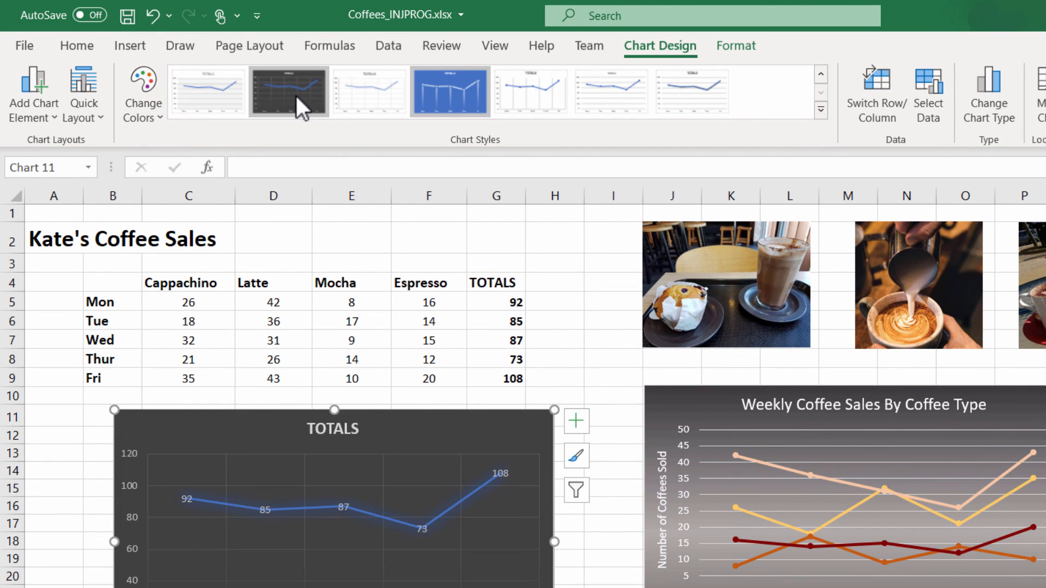
pyautogui.click(293, 95)
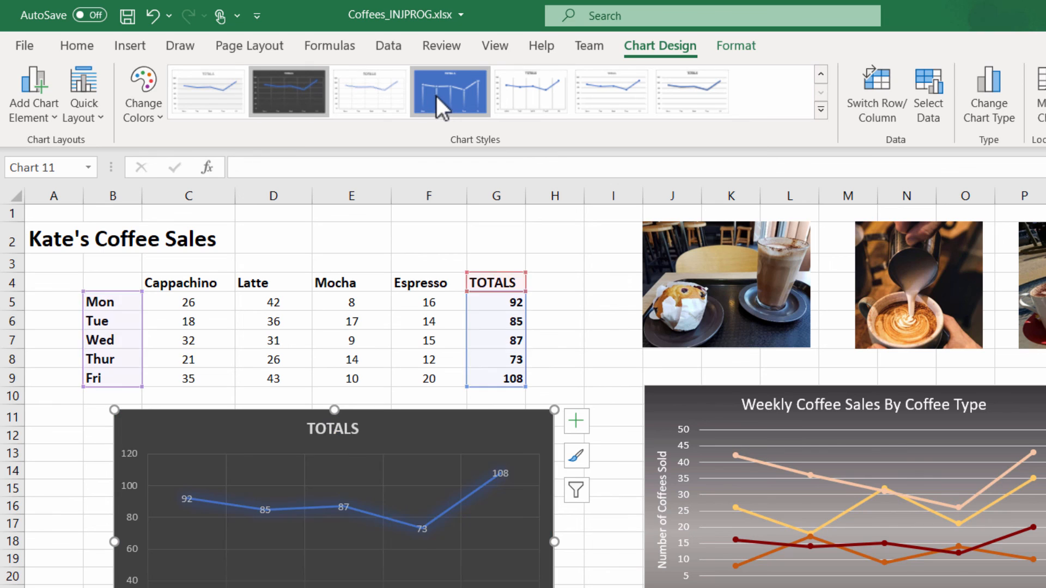
pyautogui.click(224, 93)
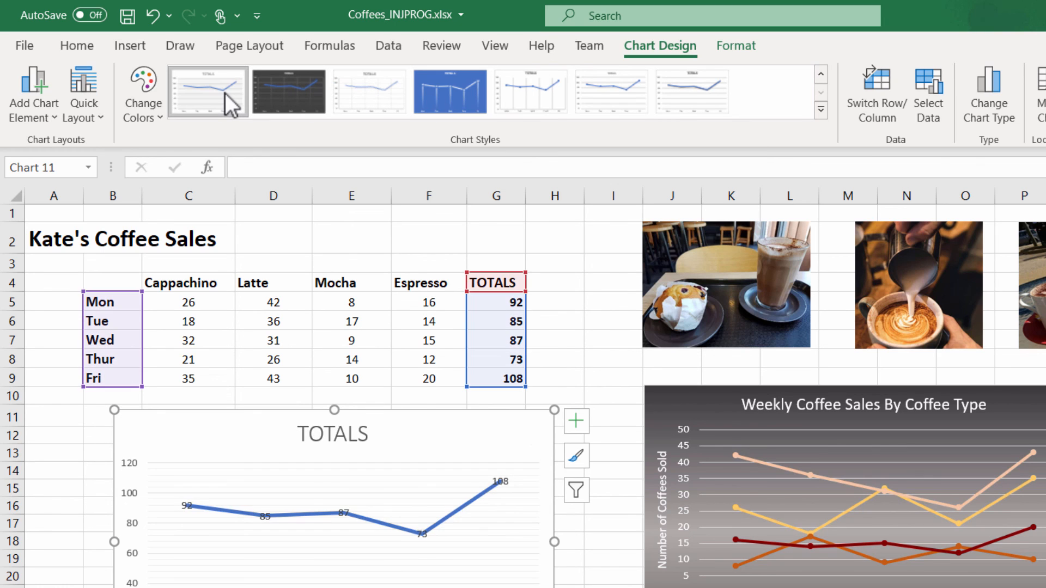
pyautogui.click(820, 112)
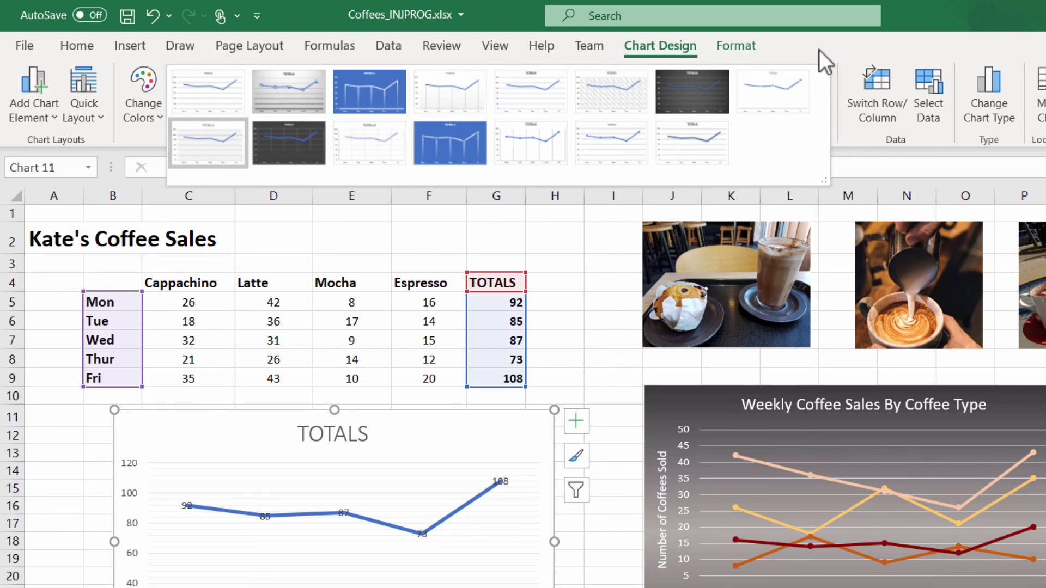
pyautogui.click(819, 48)
pyautogui.click(687, 93)
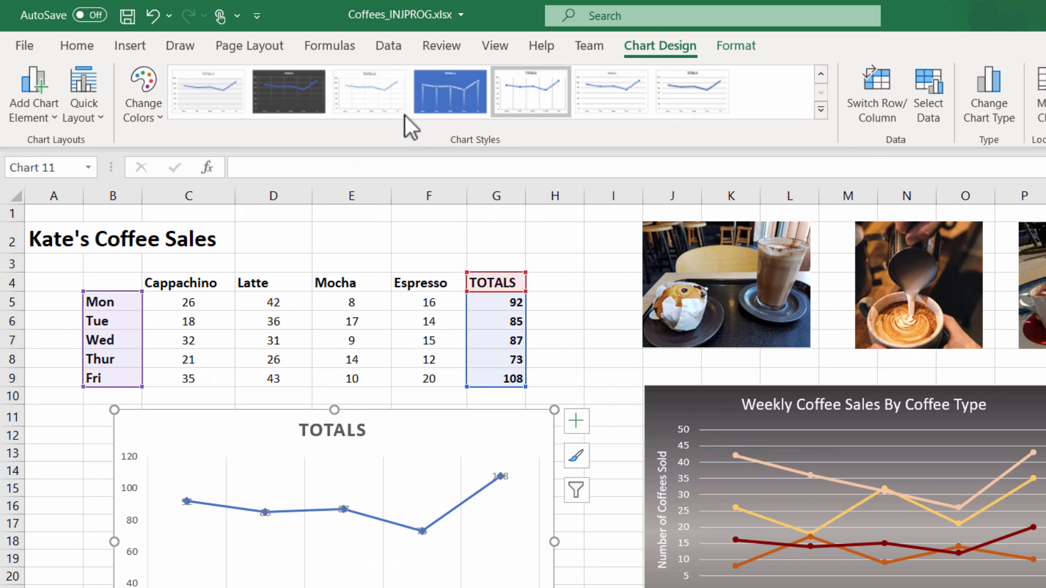
pyautogui.click(368, 101)
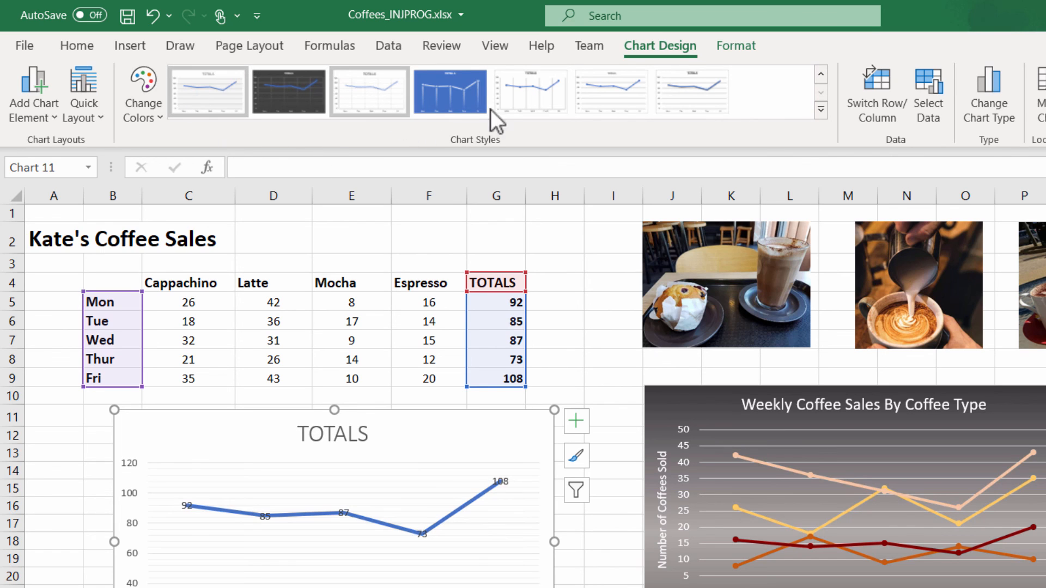
pyautogui.click(669, 95)
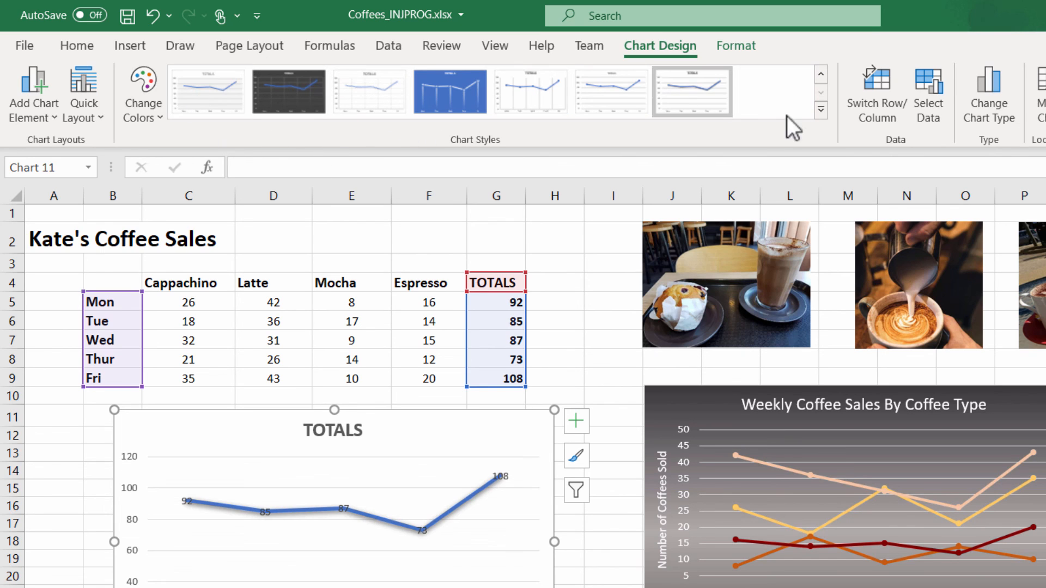
pyautogui.click(820, 109)
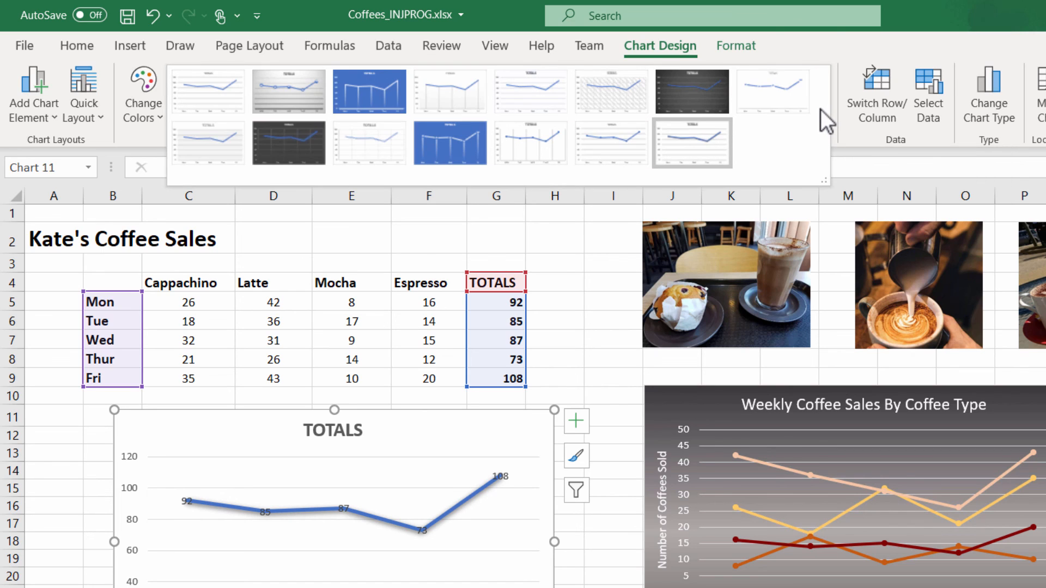
pyautogui.click(704, 131)
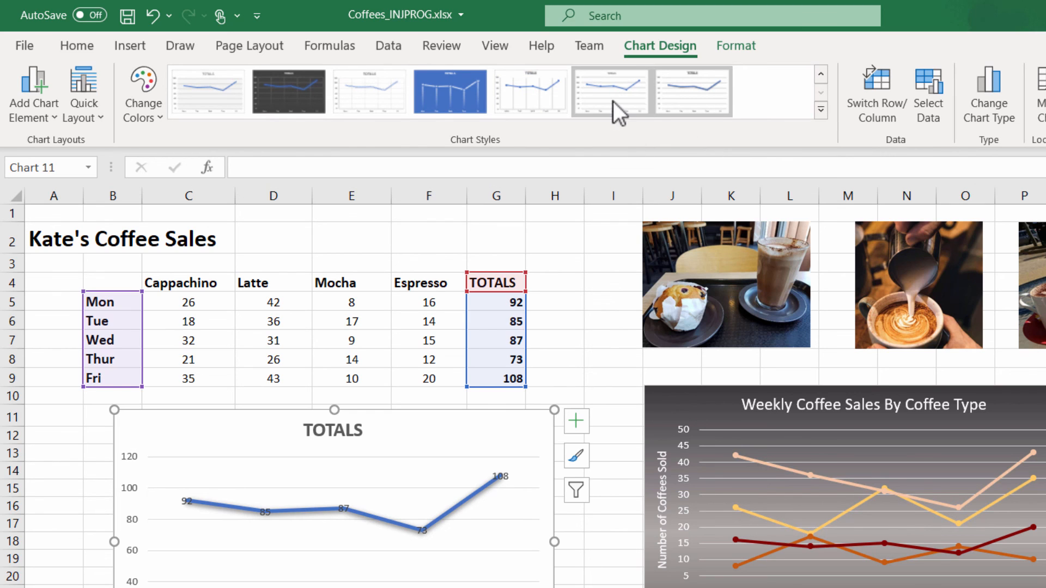
pyautogui.click(536, 97)
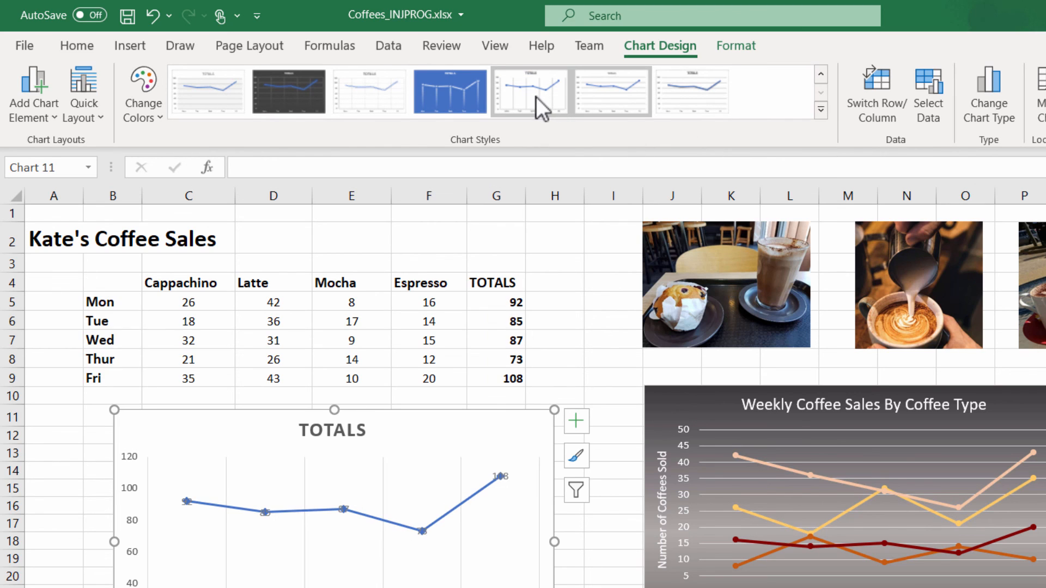
pyautogui.click(821, 110)
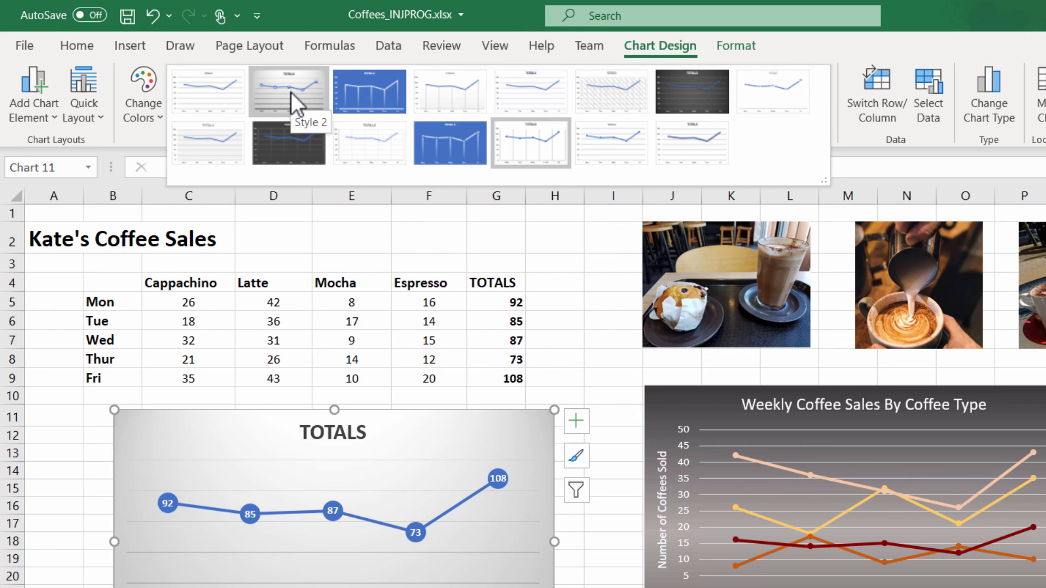
pyautogui.click(291, 93)
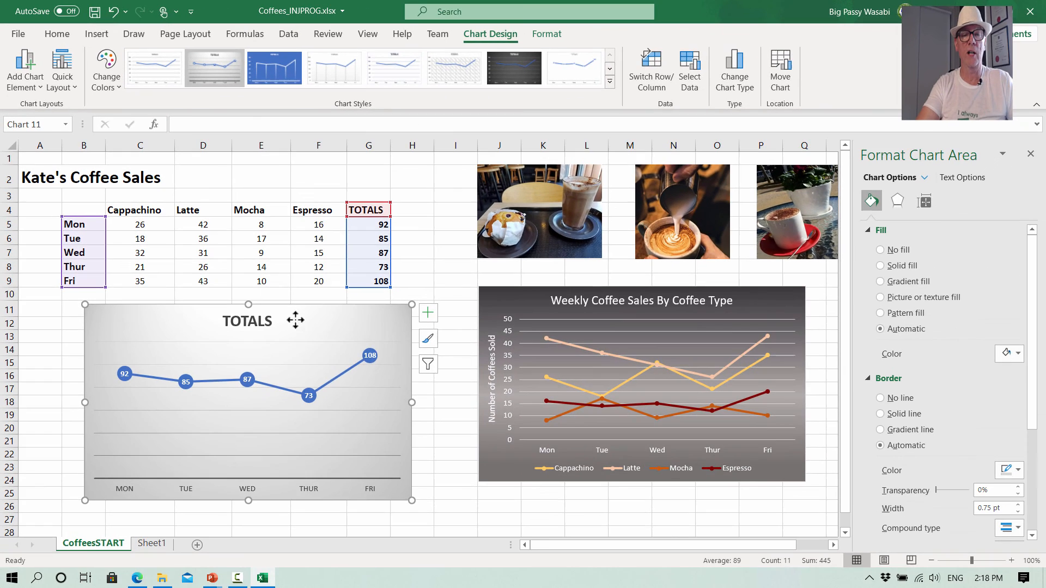
# - Delete the TOTALS line chart from the worksheet
pyautogui.click(251, 321)
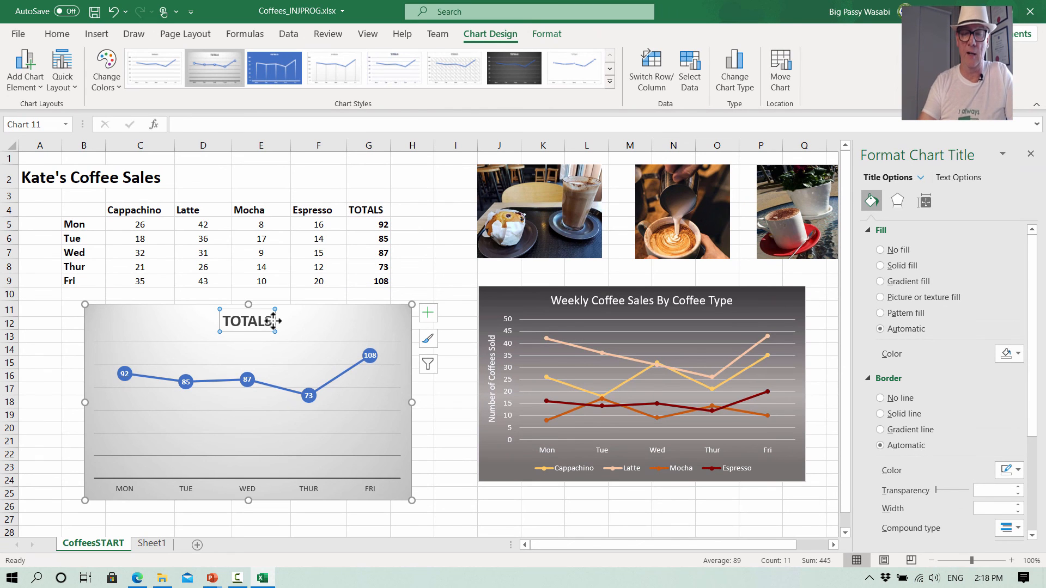
pyautogui.press('Escape')
pyautogui.press('Delete')
pyautogui.press('BackSpace')
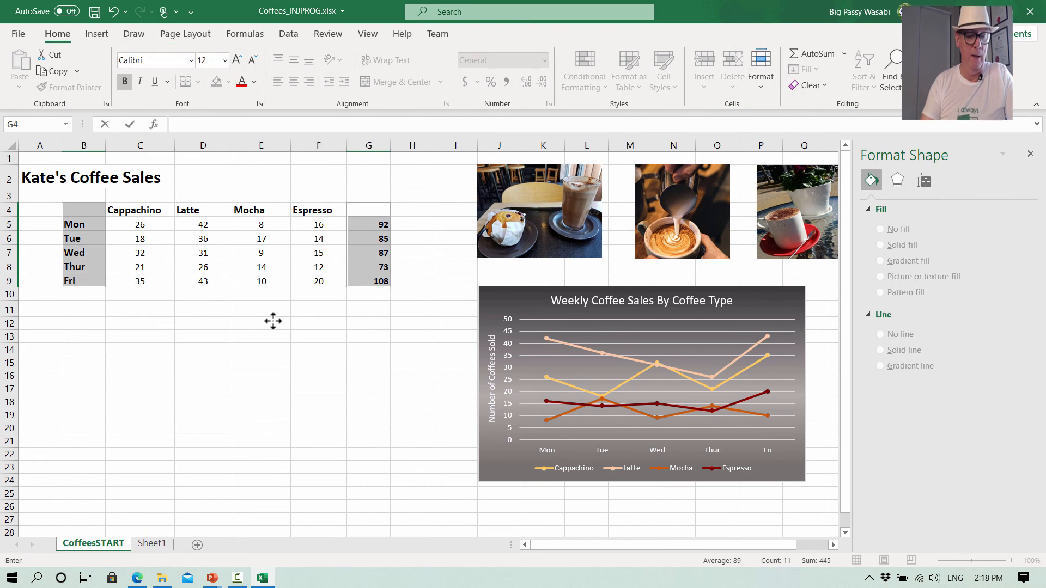
pyautogui.hotkey('ctrl', 'z')
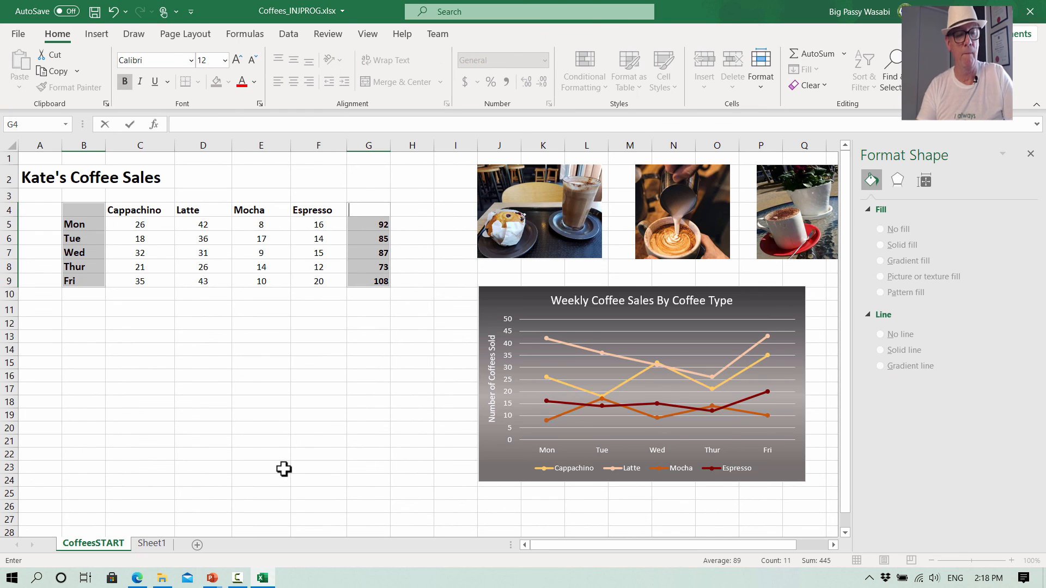
pyautogui.press('Escape')
pyautogui.click(304, 373)
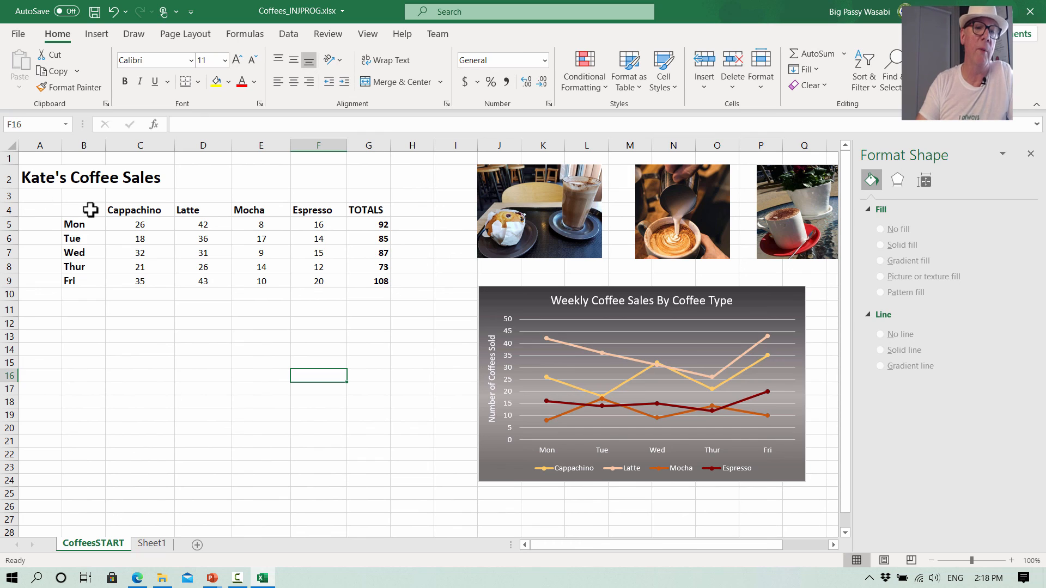
# - Select the day labels and TOTALS column, insert a 2-D line chart with markers, and place it below the table
pyautogui.moveTo(91, 209); pyautogui.dragTo(87, 279)
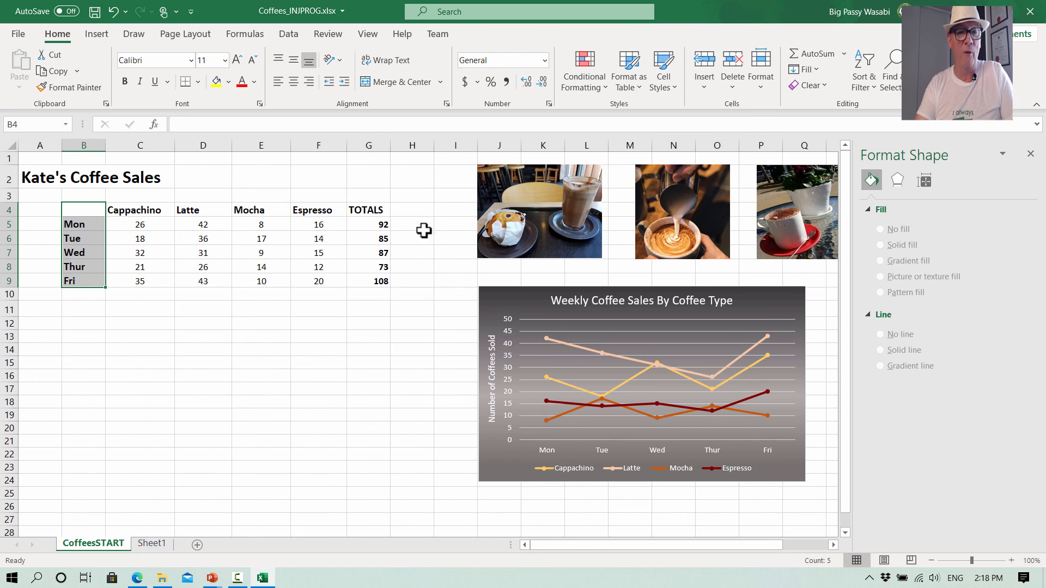
pyautogui.moveTo(370, 207); pyautogui.dragTo(373, 280)
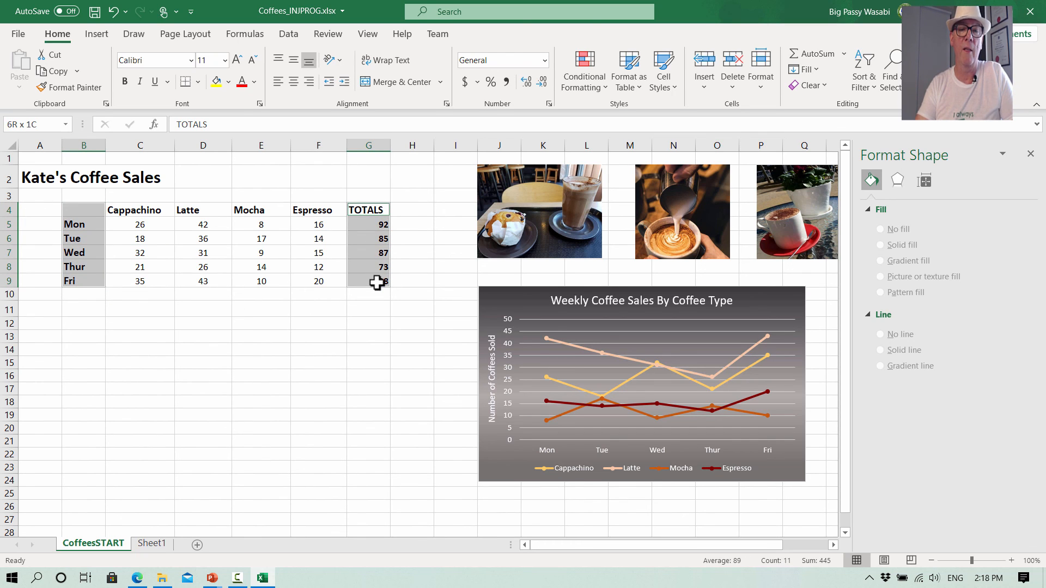
pyautogui.click(92, 35)
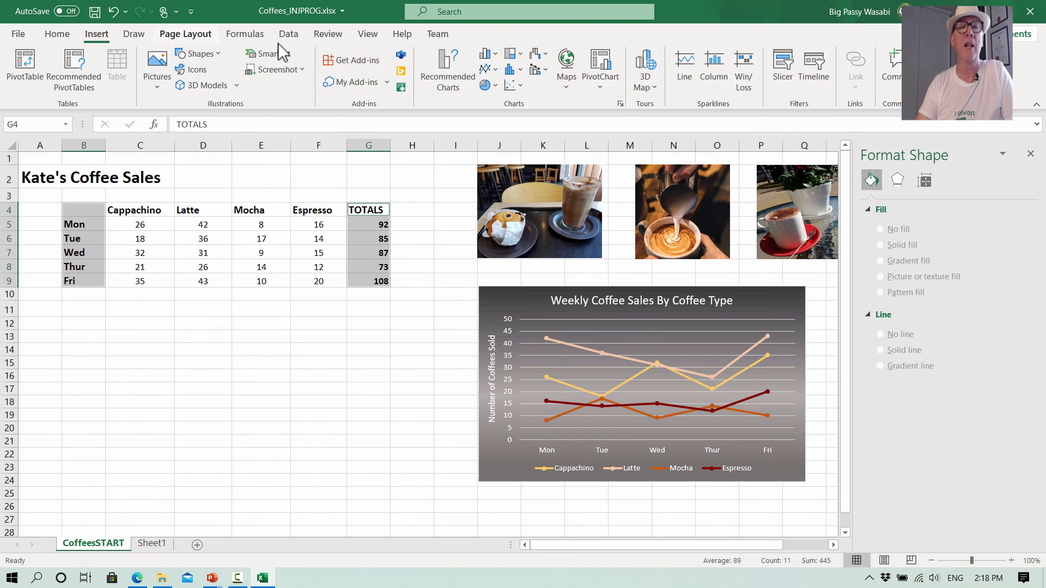
pyautogui.click(495, 70)
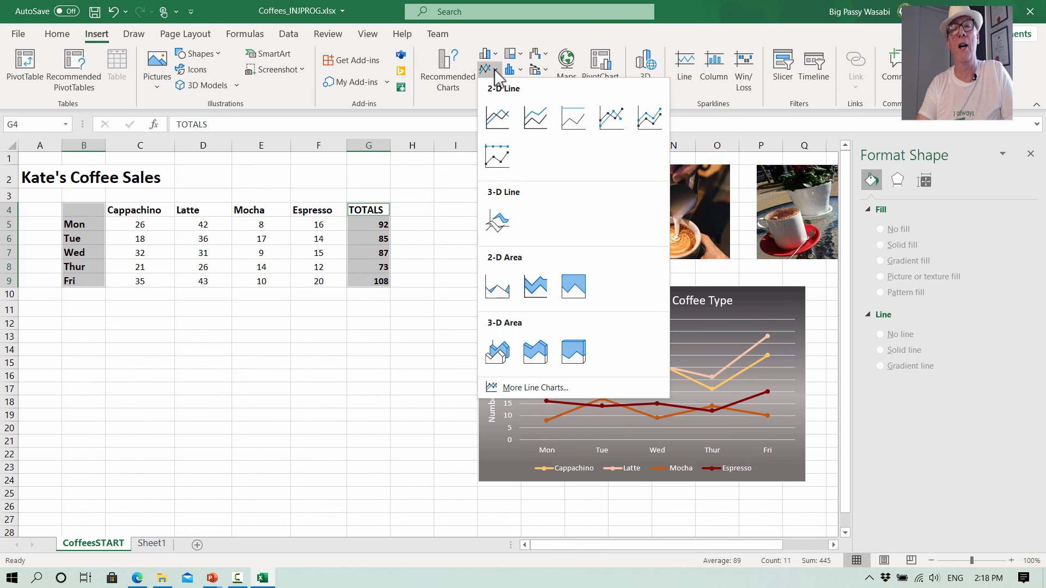
pyautogui.click(612, 116)
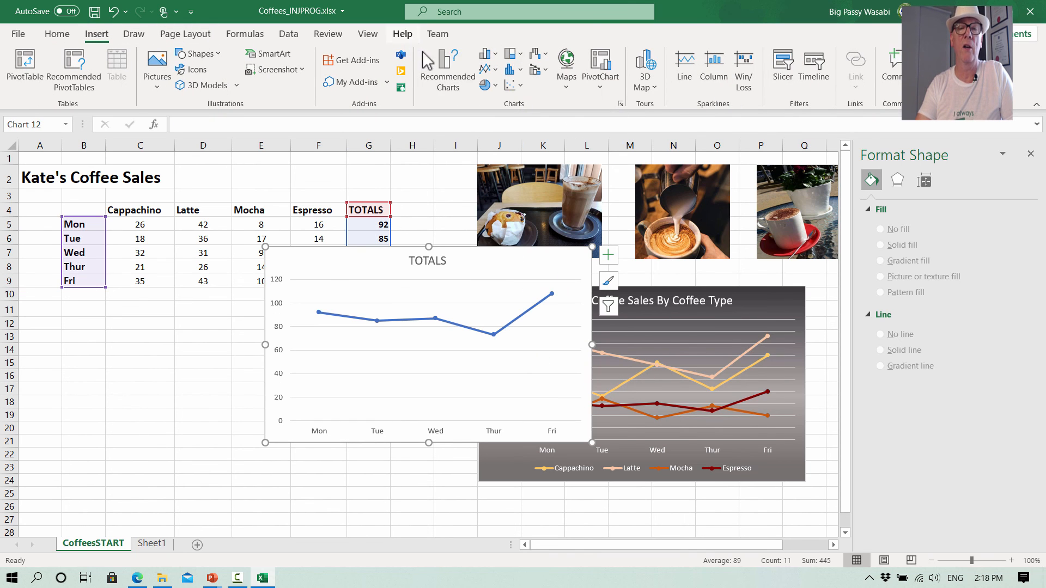
pyautogui.moveTo(473, 252); pyautogui.dragTo(280, 313)
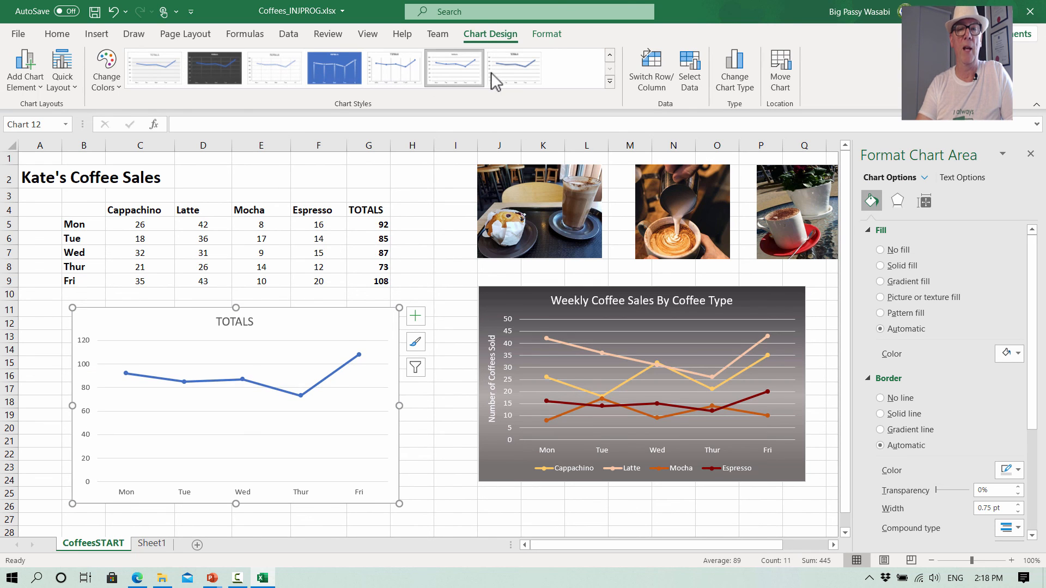
# - Apply chart Style 2 and retitle the new chart Total Coffee Sales Each Day
pyautogui.click(611, 82)
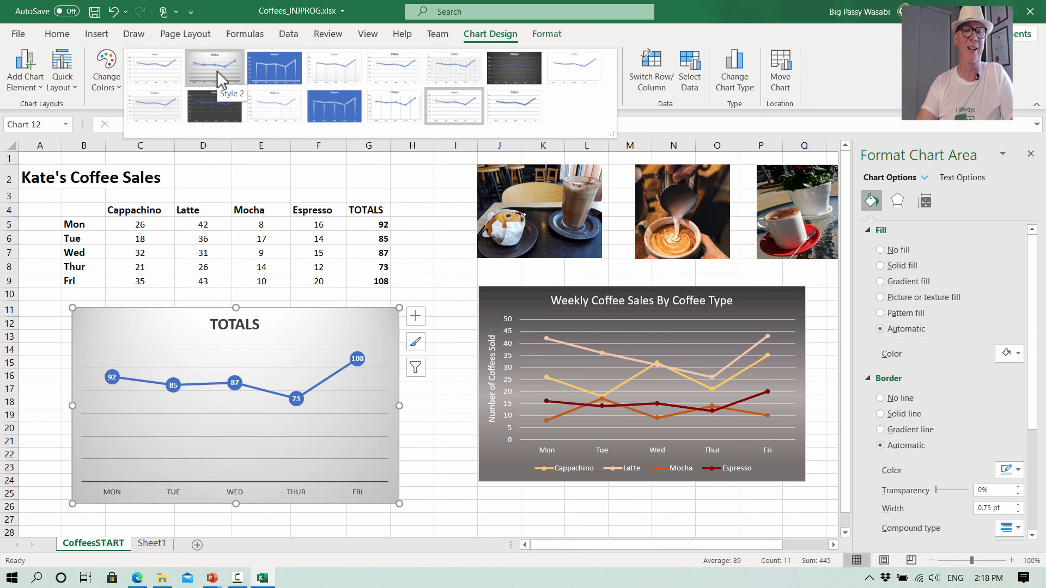
pyautogui.click(217, 71)
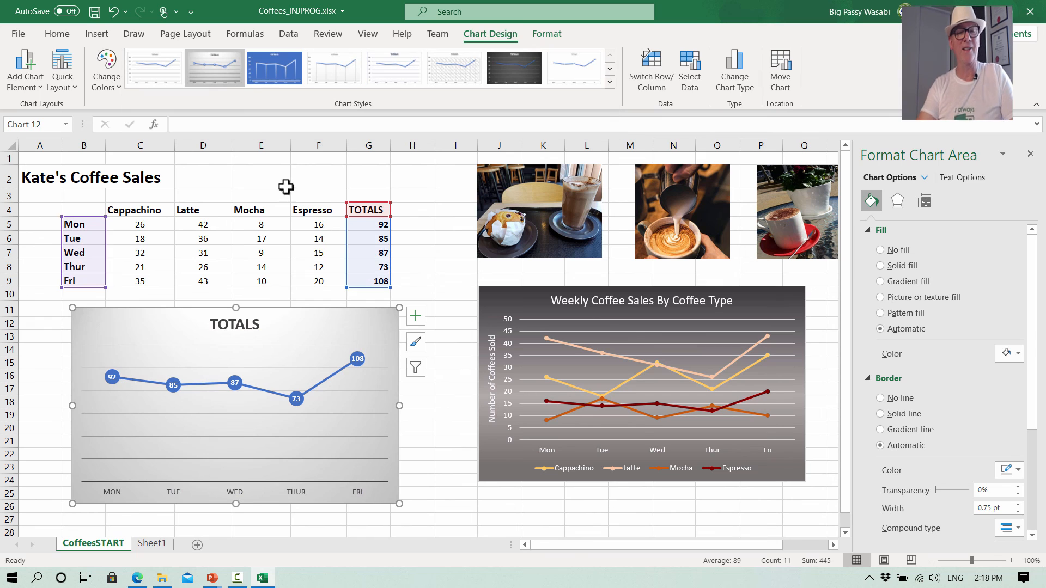
pyautogui.click(256, 323)
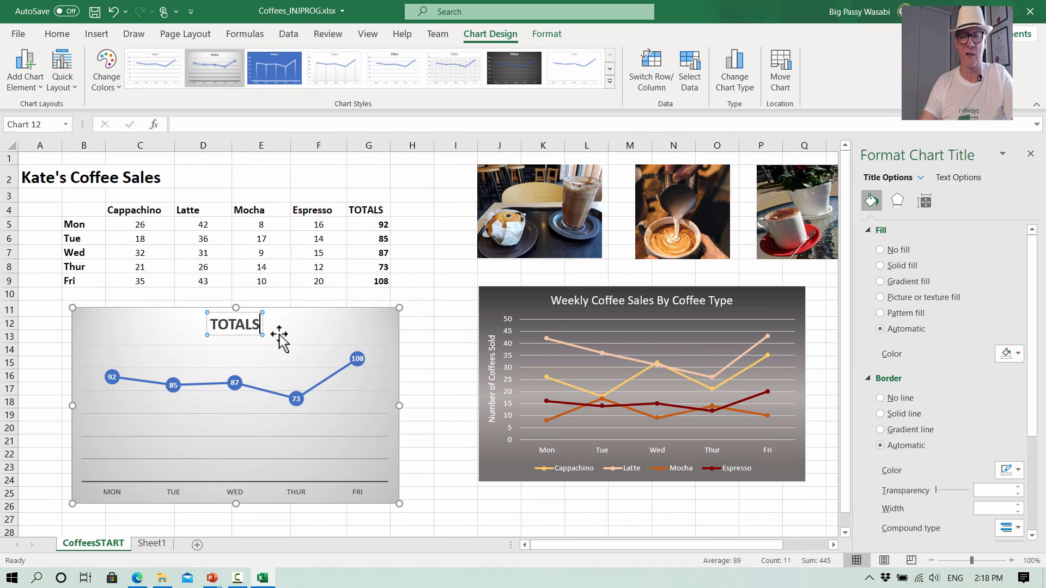
pyautogui.press('BackSpace')
pyautogui.press('BackSpace')
pyautogui.press('BackSpace')
pyautogui.press('BackSpace')
pyautogui.press('BackSpace')
pyautogui.press('BackSpace')
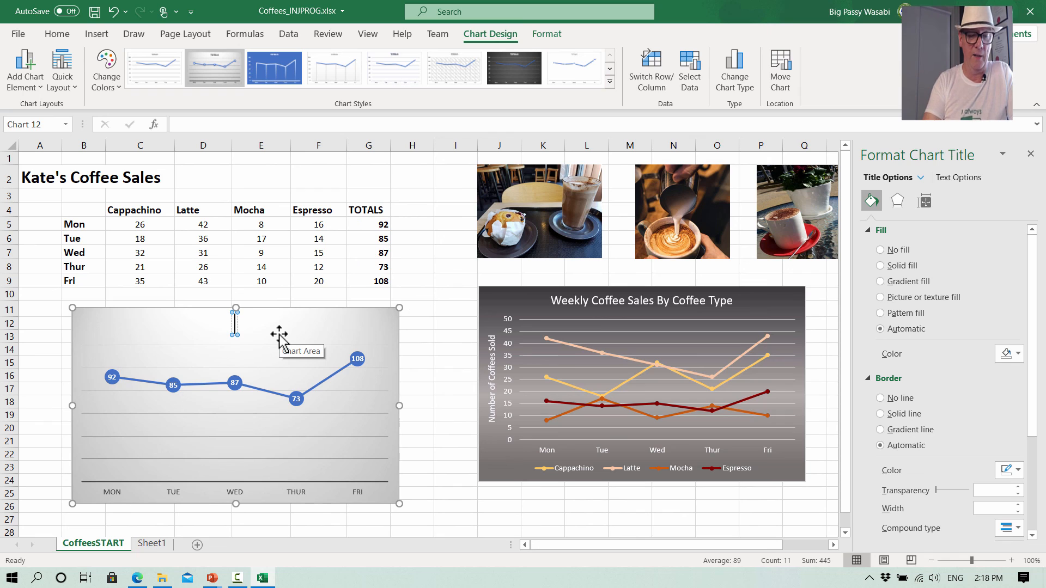
pyautogui.write('T')
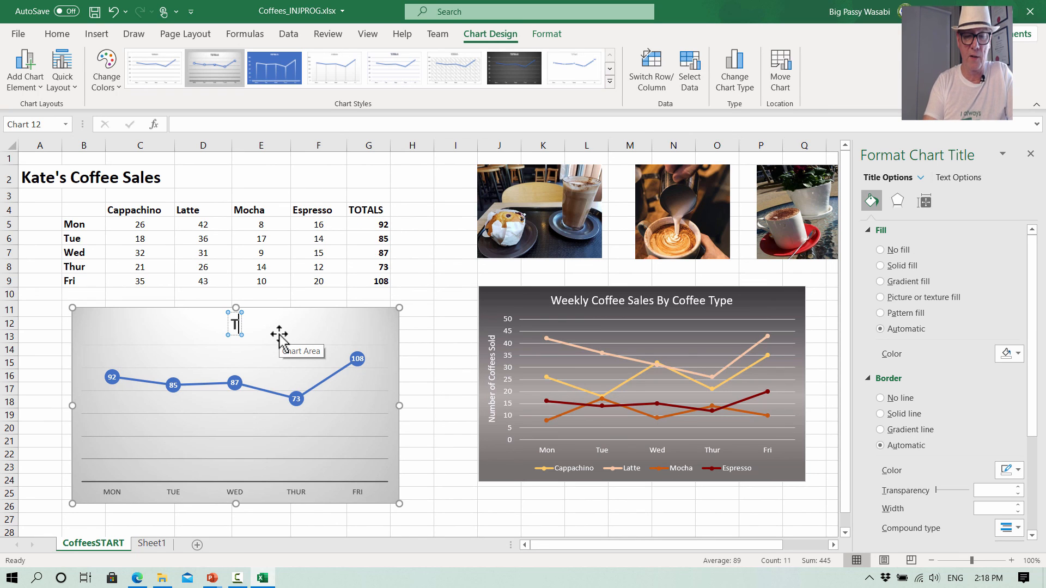
pyautogui.write('otal Coffes')
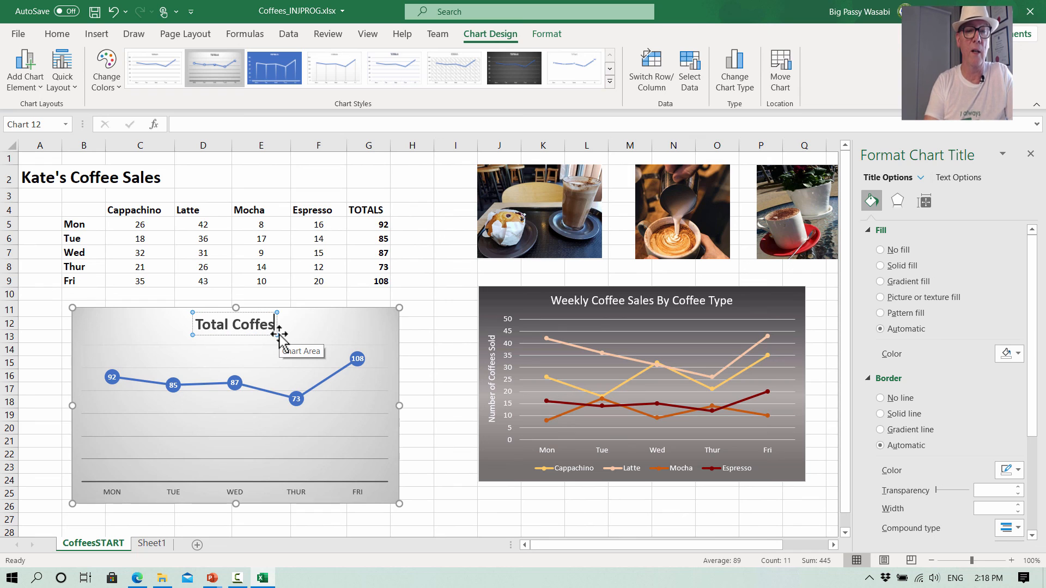
pyautogui.press('BackSpace')
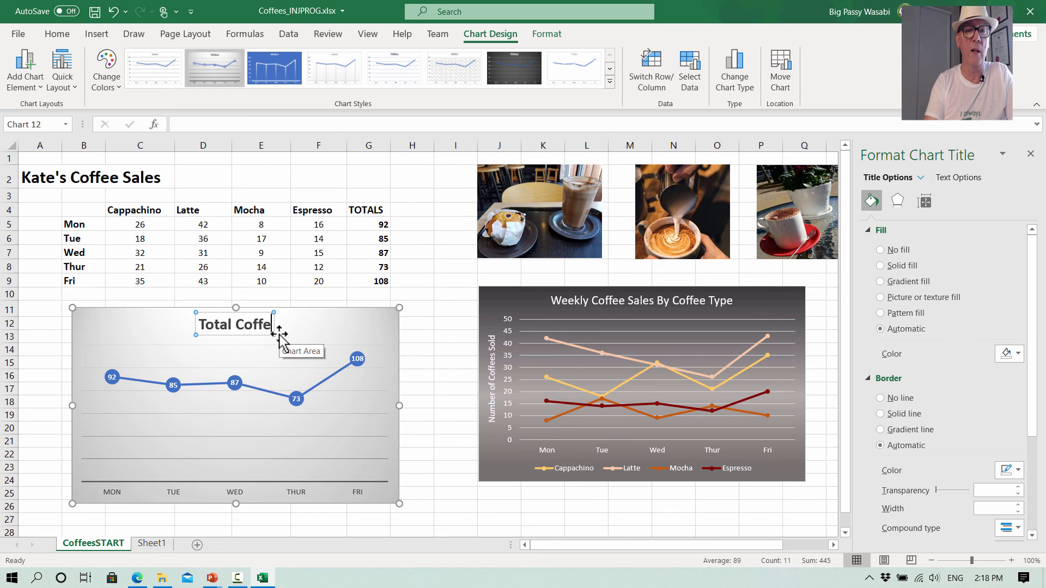
pyautogui.write('e Sal')
pyautogui.write('es')
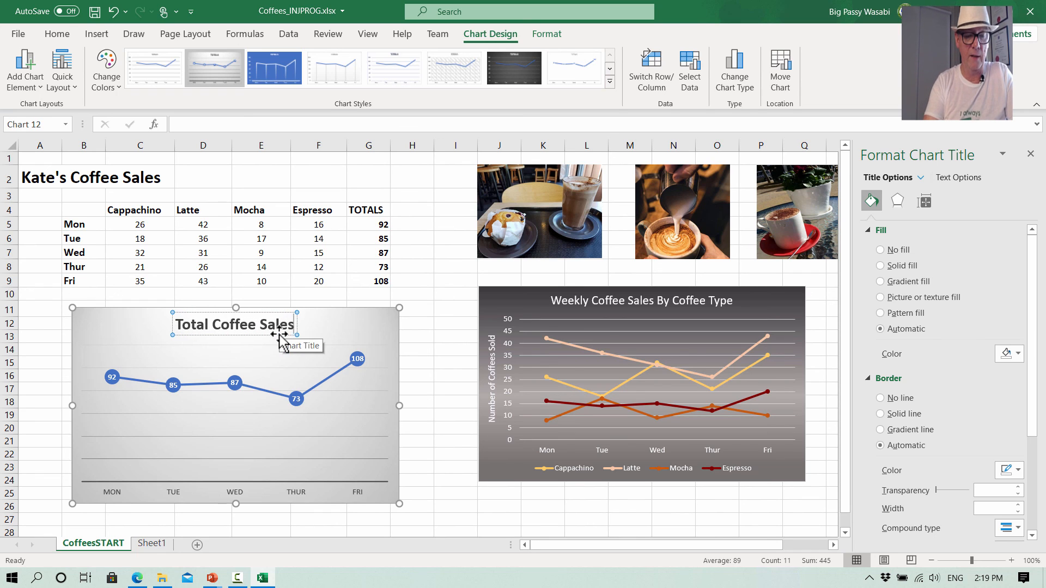
pyautogui.write(' Each Day')
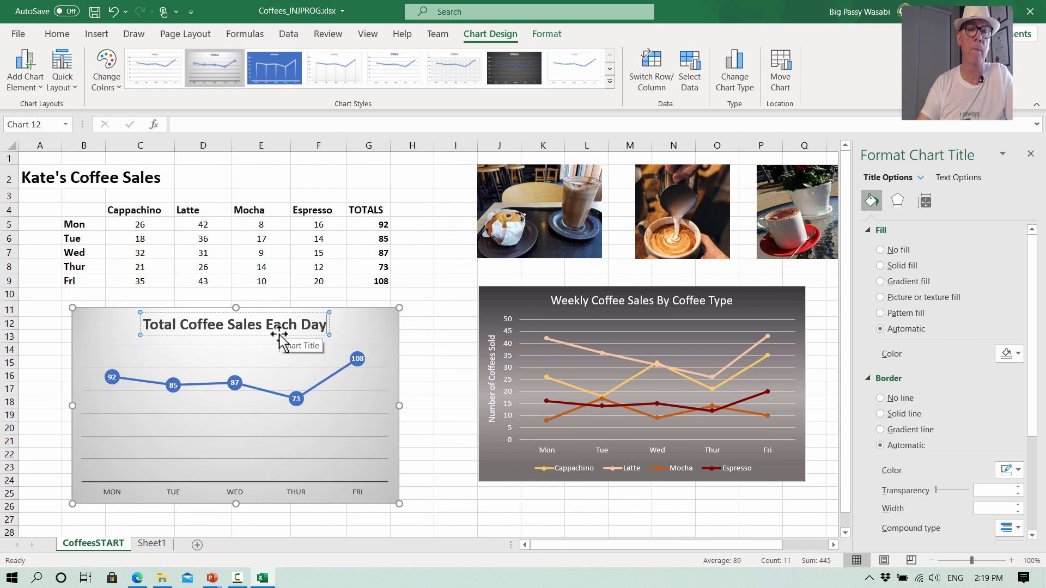
# - Format the TOTALS chart's major gridlines as solid light blue lines
pyautogui.click(414, 402)
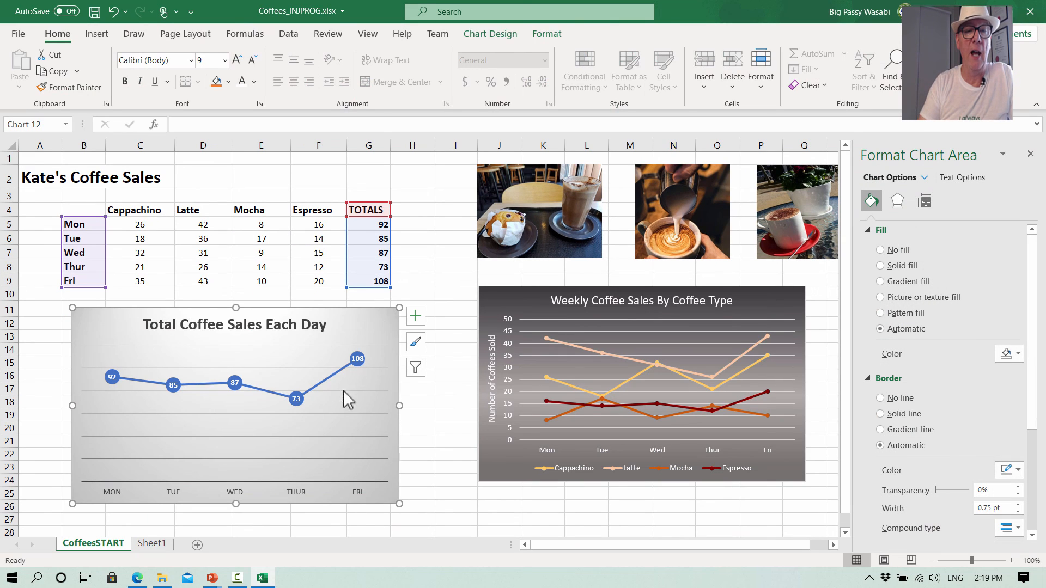
pyautogui.click(327, 345)
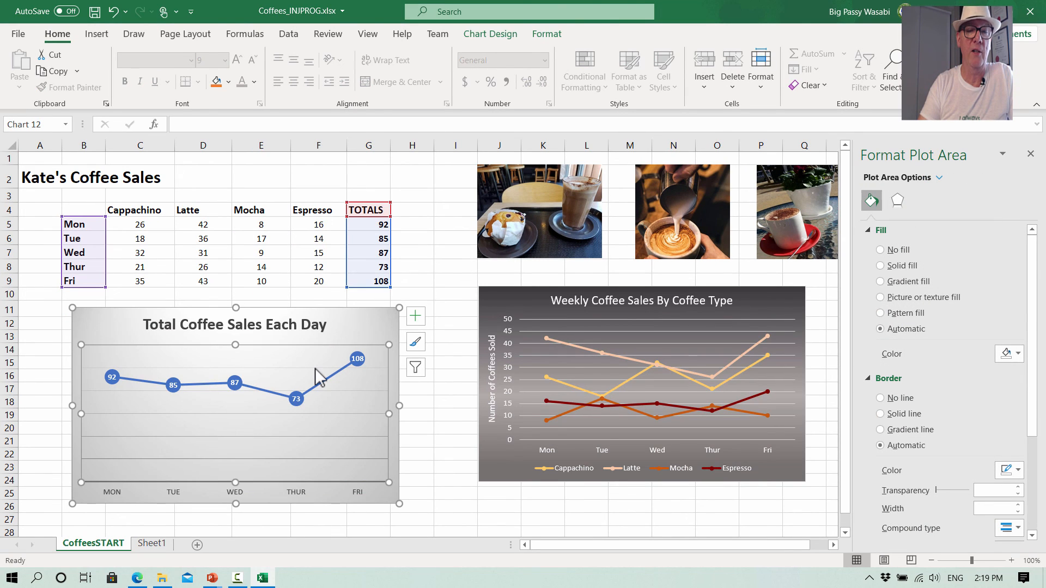
pyautogui.click(317, 369)
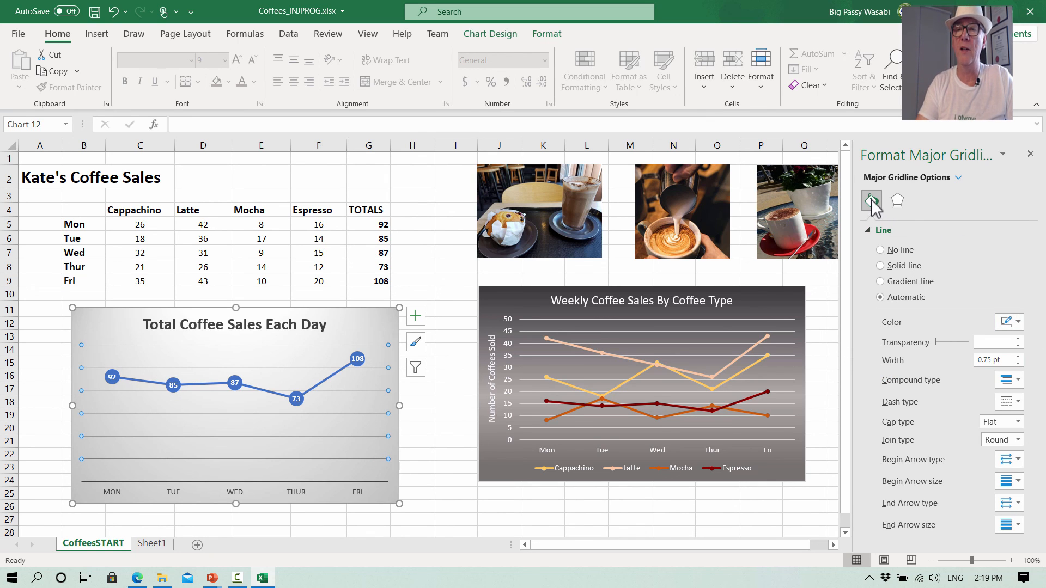
pyautogui.click(1030, 154)
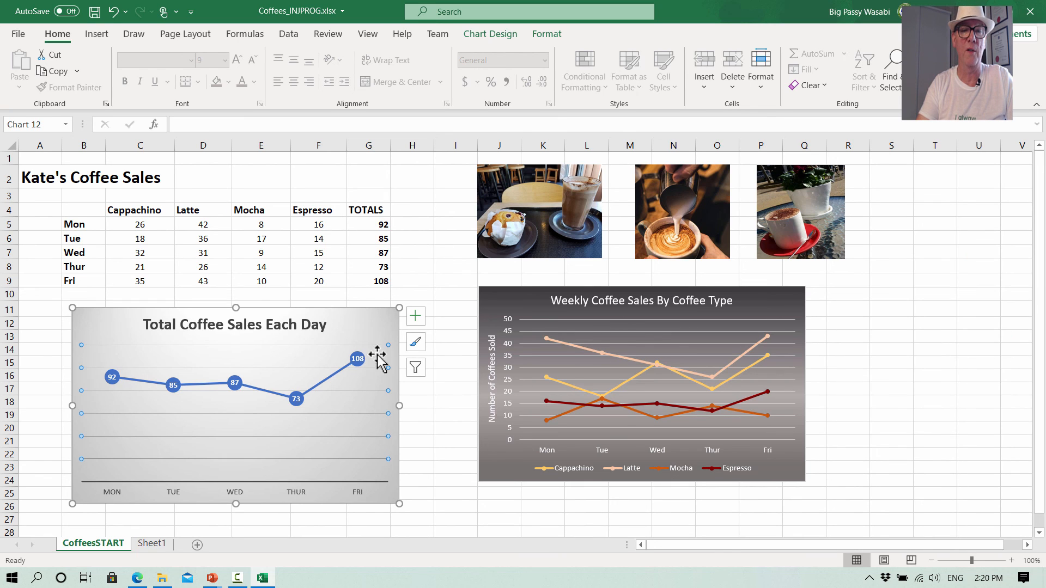
pyautogui.rightClick(276, 345)
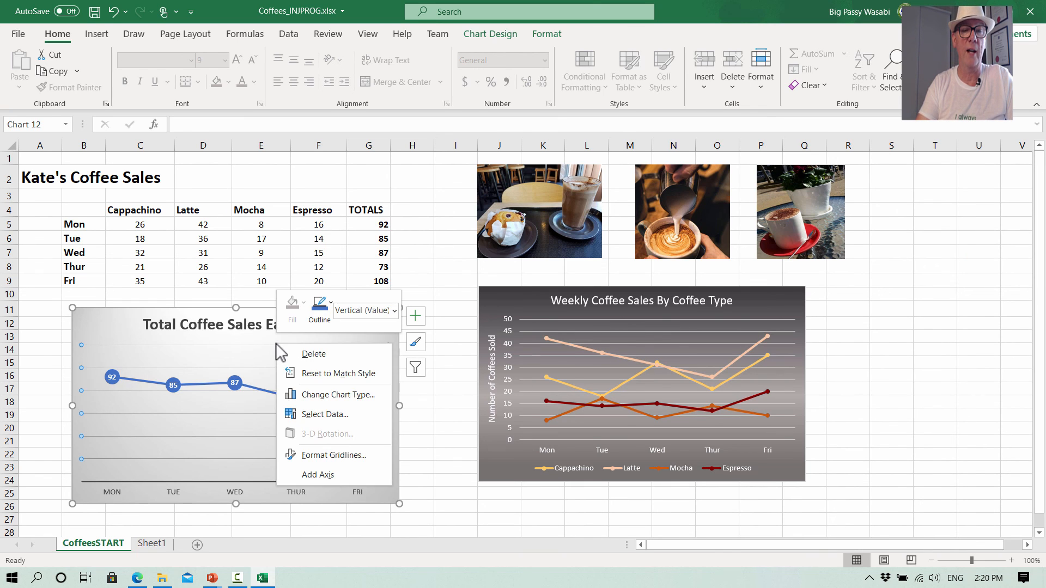
pyautogui.click(329, 454)
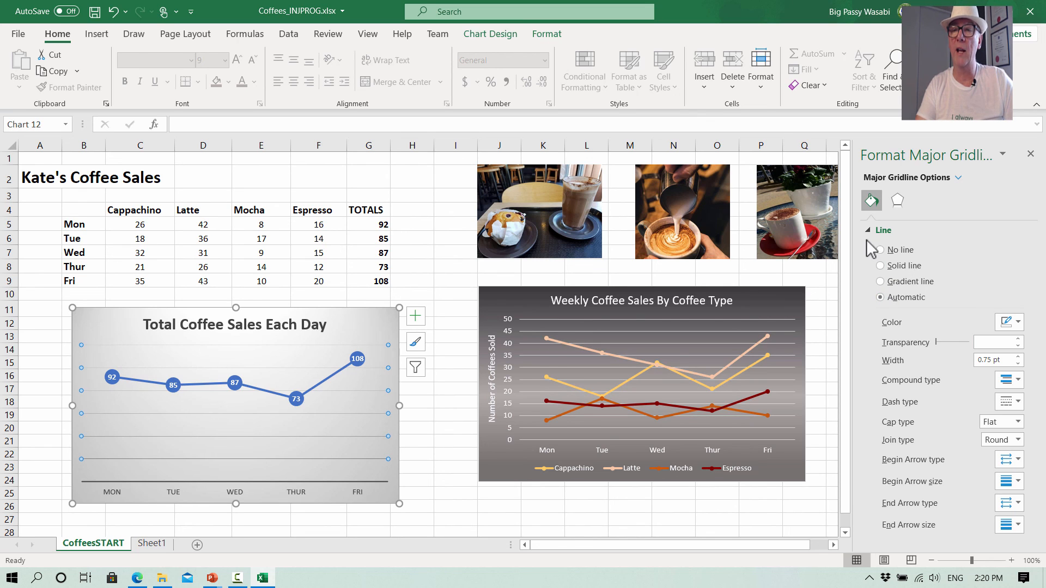
pyautogui.click(881, 266)
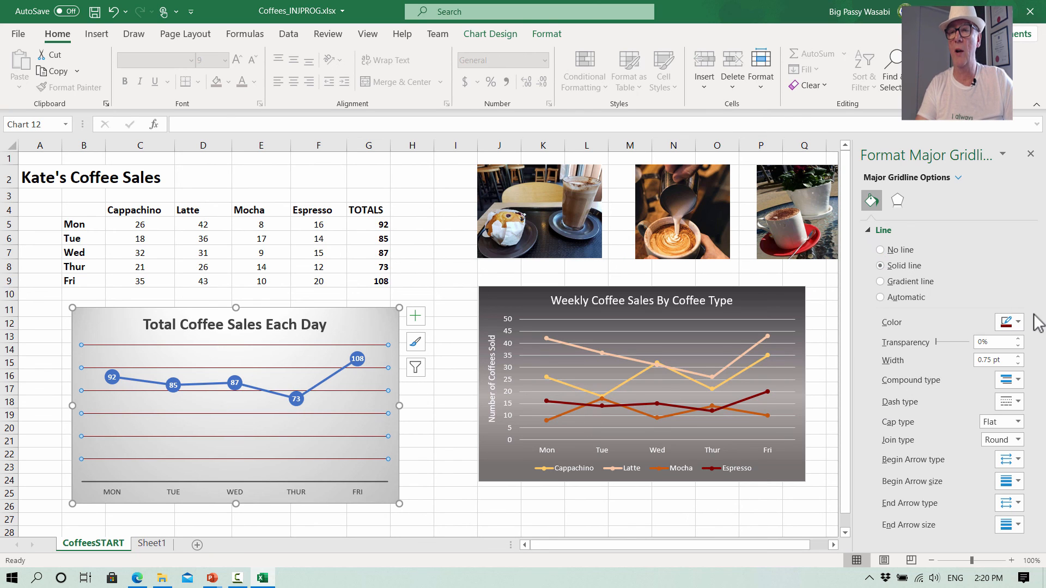
pyautogui.click(1017, 323)
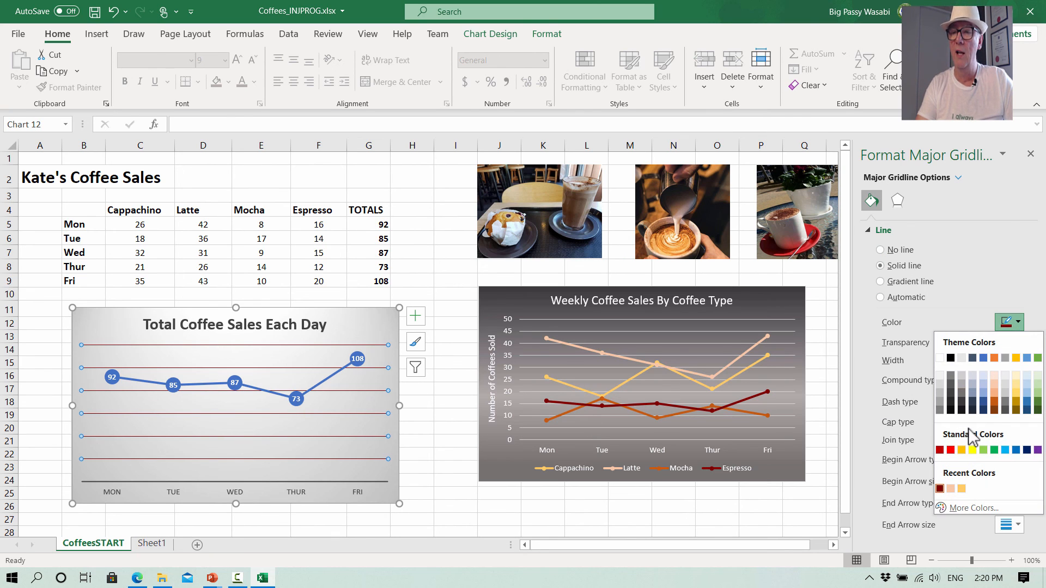
pyautogui.click(1028, 393)
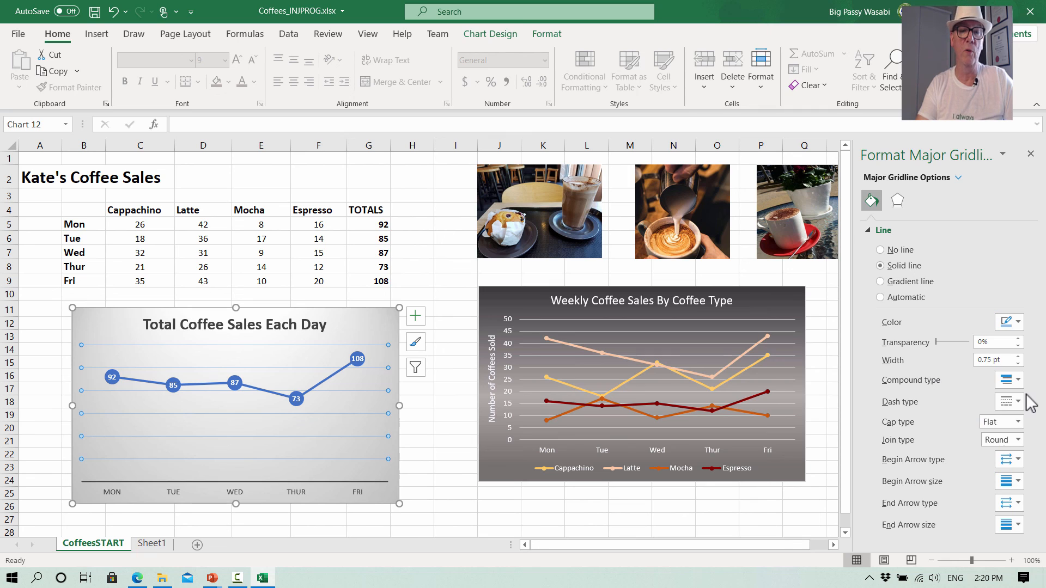
# - Give the chart area a gradient fill, shifting the first gradient stop and colouring it dark red
pyautogui.click(346, 325)
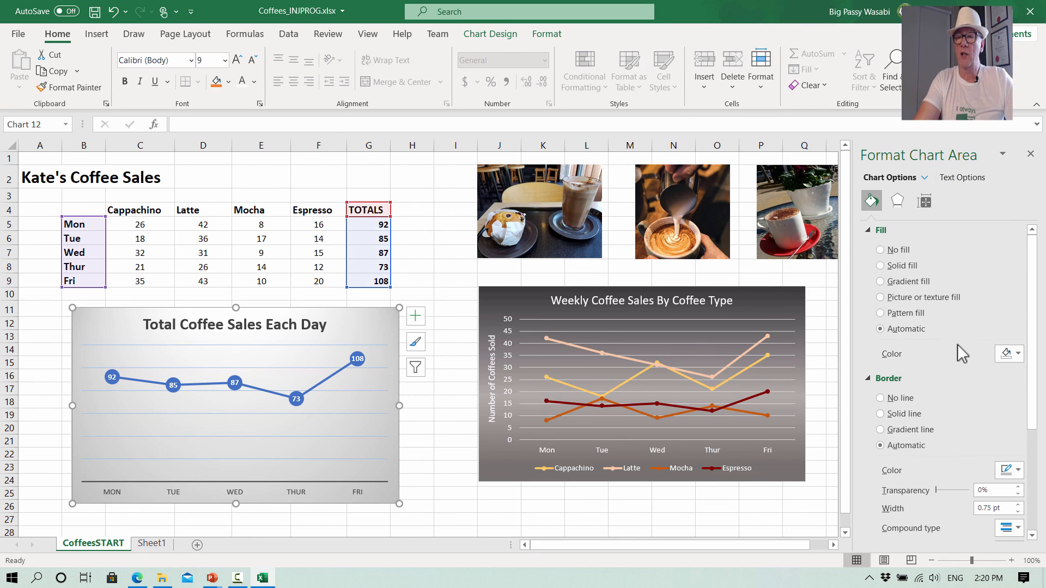
pyautogui.click(883, 282)
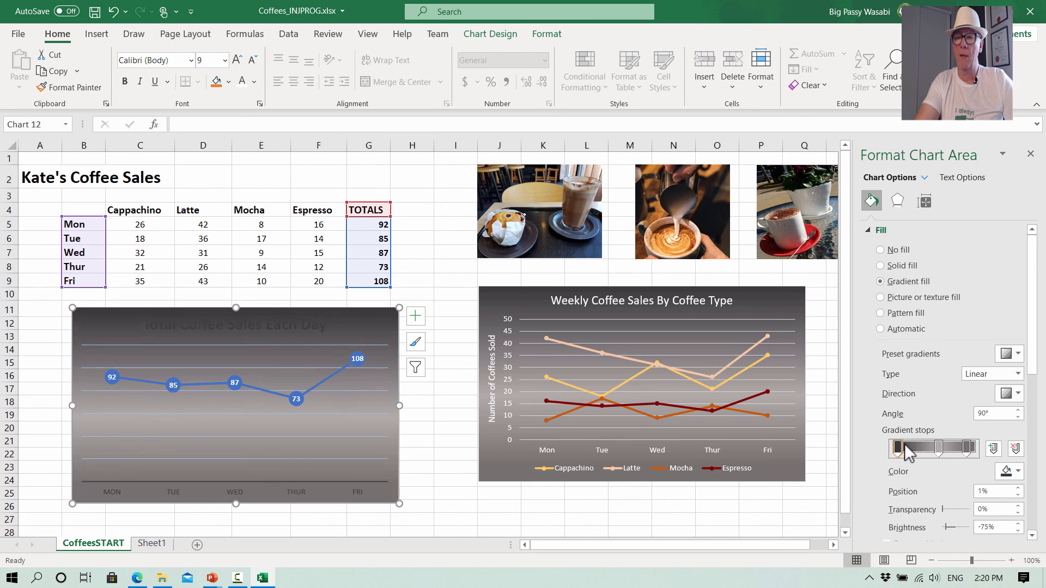
pyautogui.moveTo(894, 446); pyautogui.dragTo(925, 452)
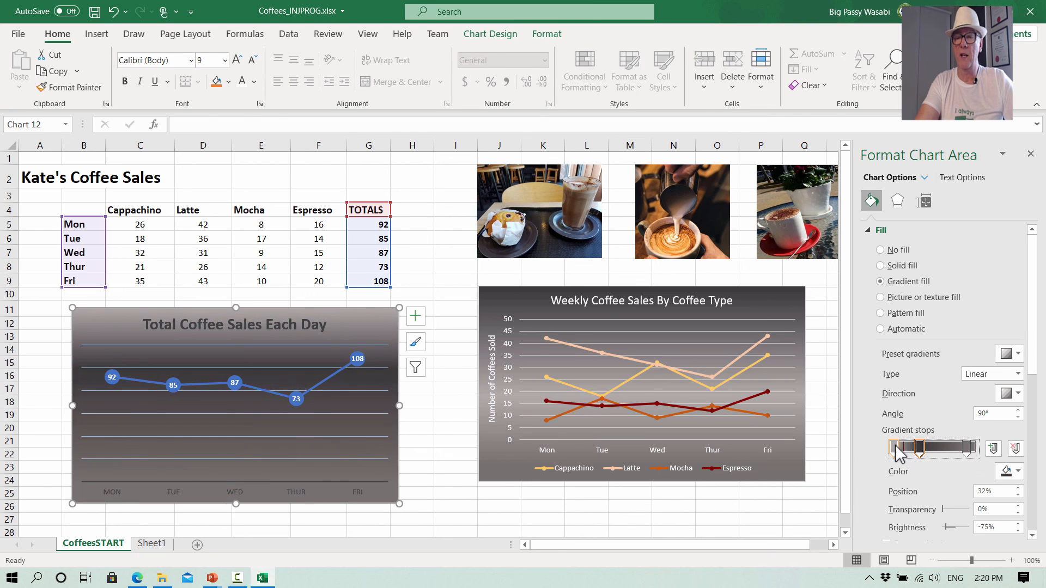
pyautogui.click(1018, 472)
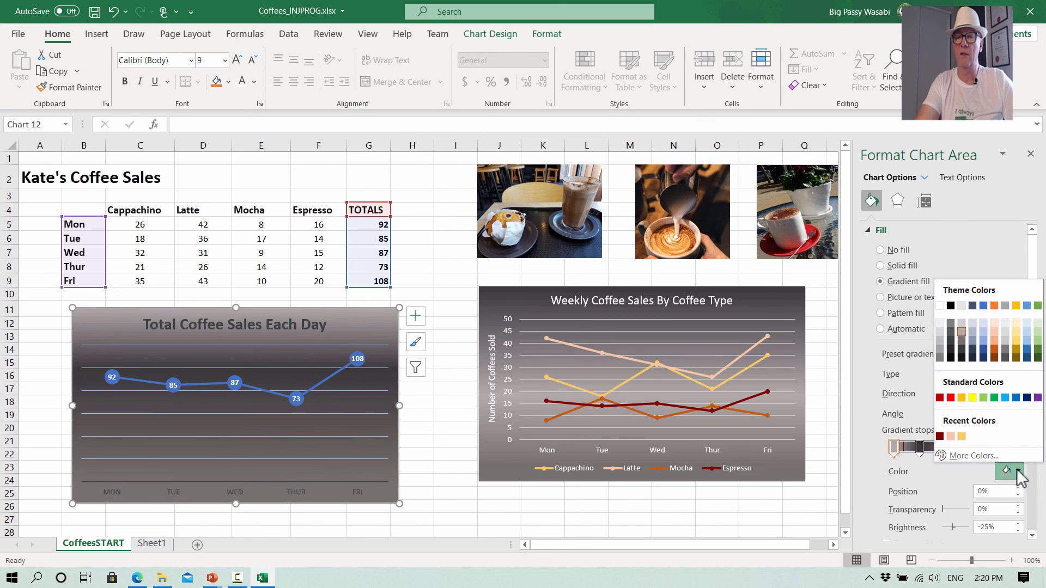
pyautogui.click(940, 437)
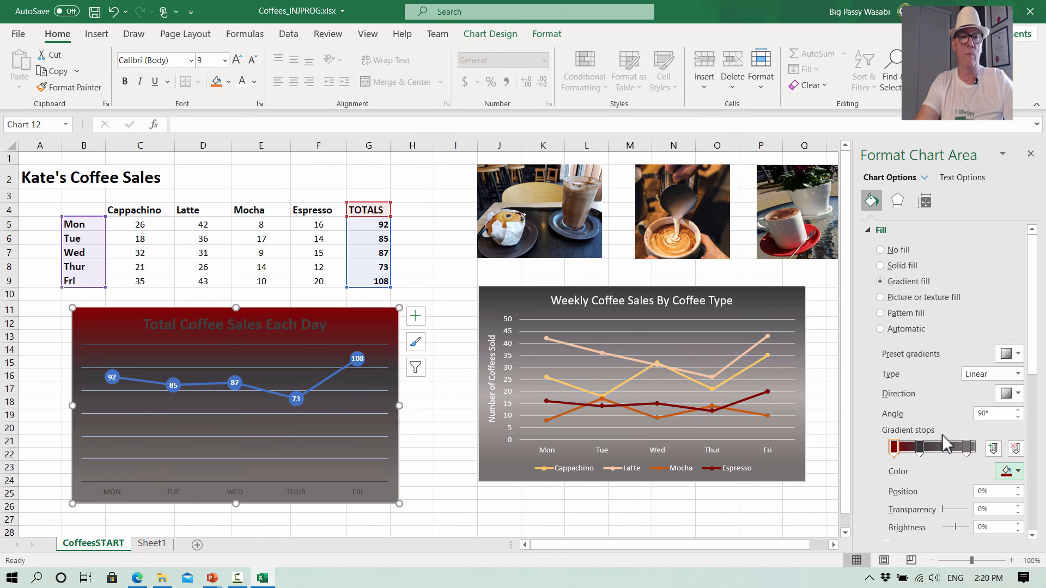
# - Colour the last gradient stop with a brown from the standard colour palette
pyautogui.click(967, 448)
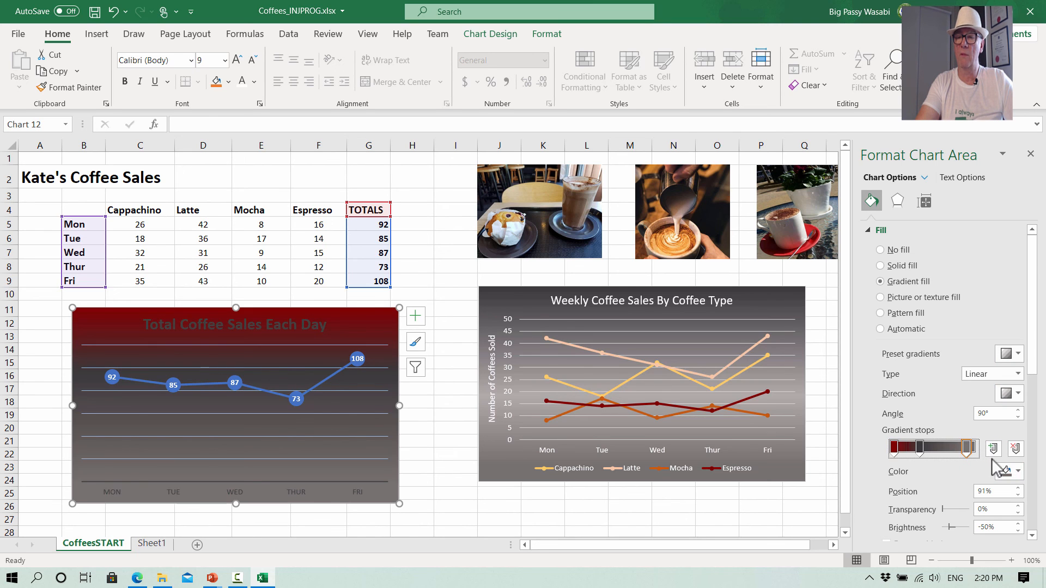
pyautogui.click(1017, 472)
pyautogui.click(970, 455)
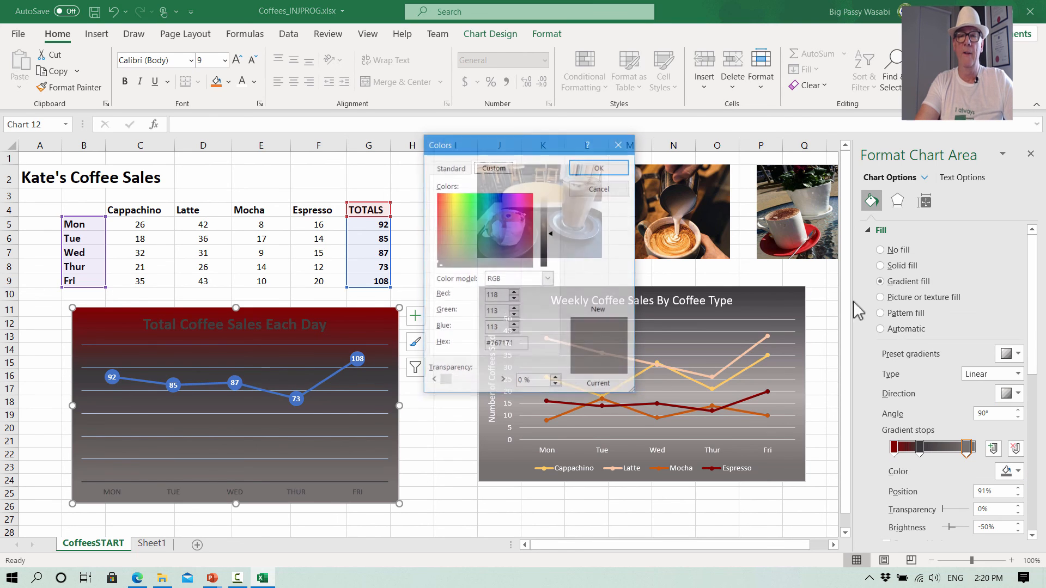
pyautogui.click(467, 169)
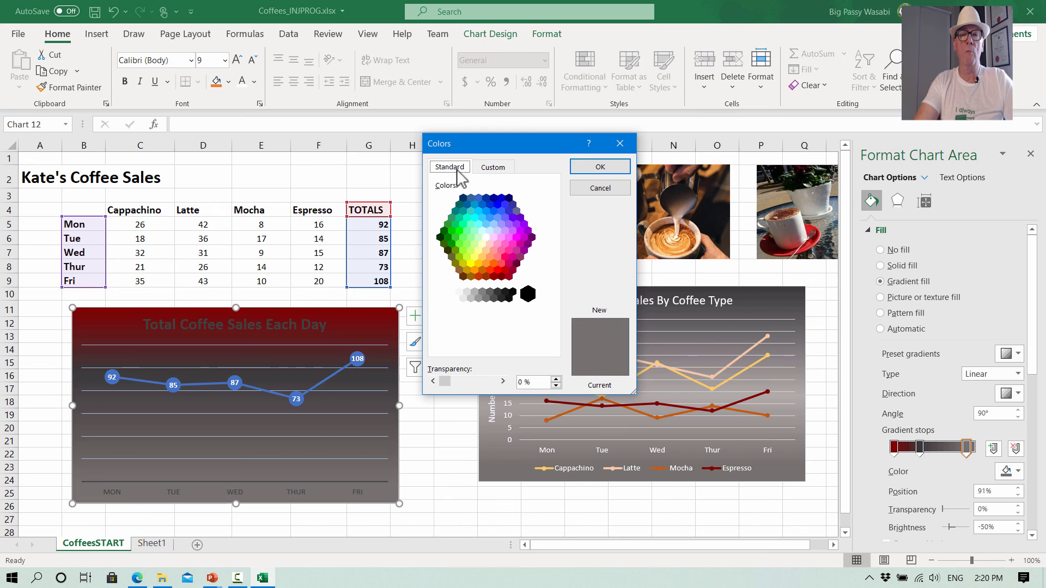
pyautogui.click(486, 276)
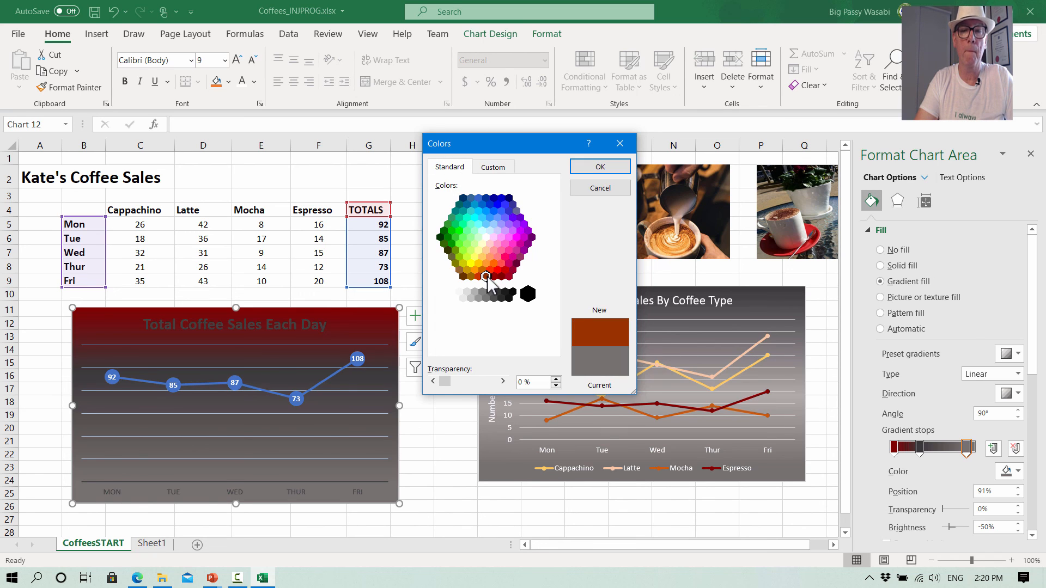
pyautogui.click(600, 168)
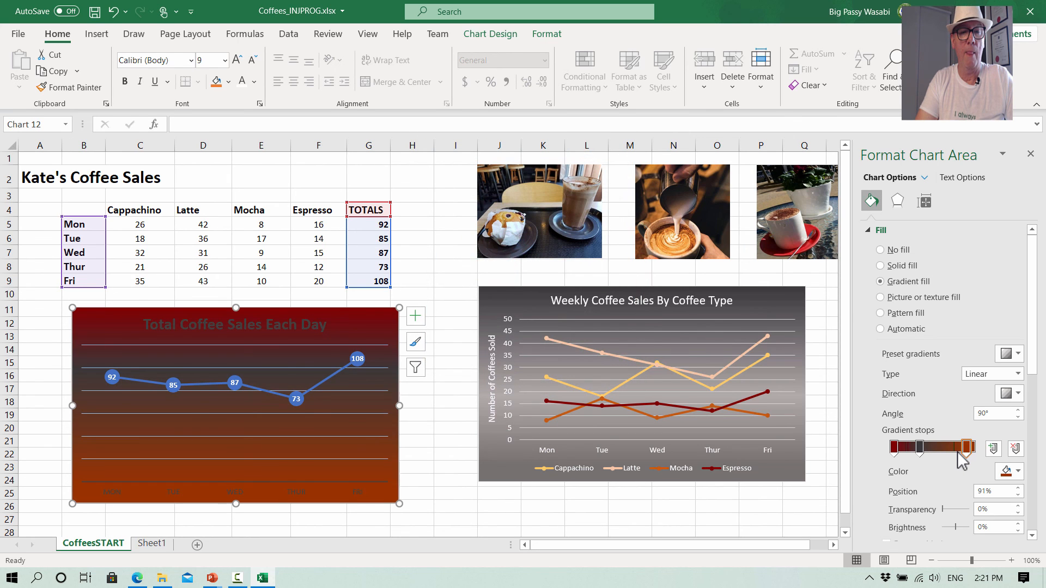
# - Set the middle gradient stop to black and the last gradient stop to dark red
pyautogui.click(1011, 473)
pyautogui.click(951, 306)
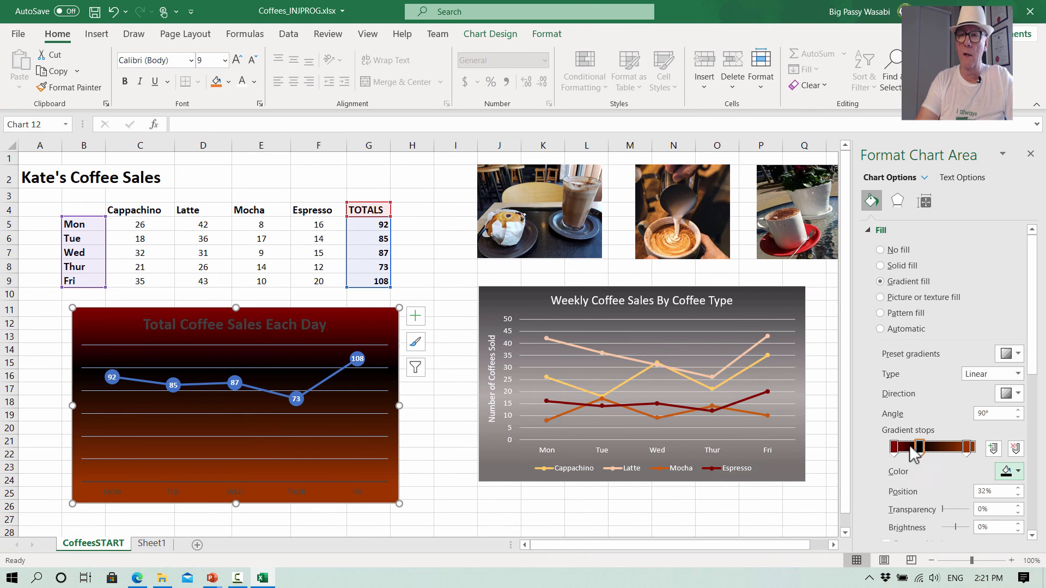
pyautogui.click(968, 448)
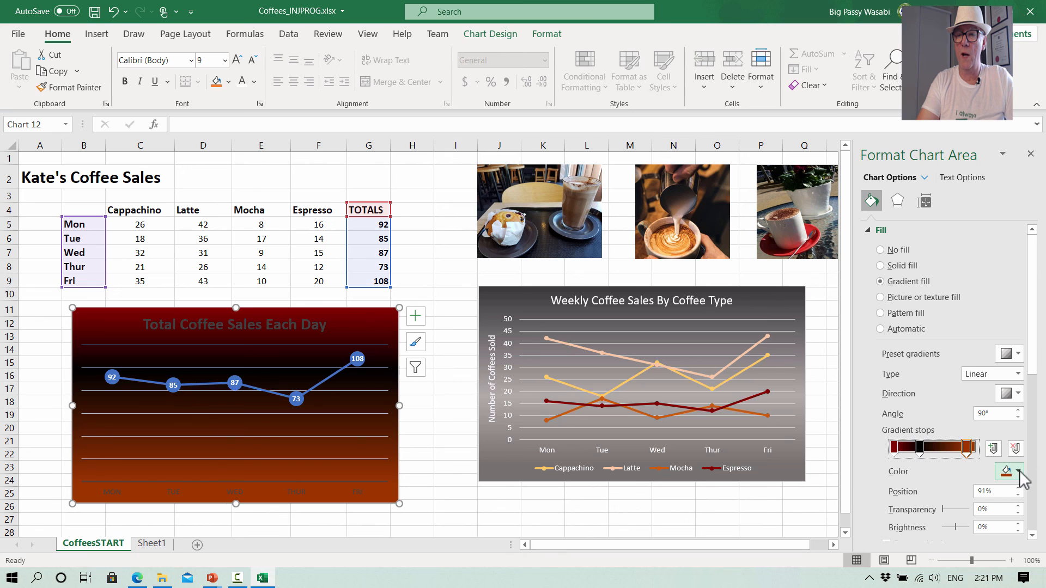
pyautogui.click(1019, 472)
pyautogui.click(951, 437)
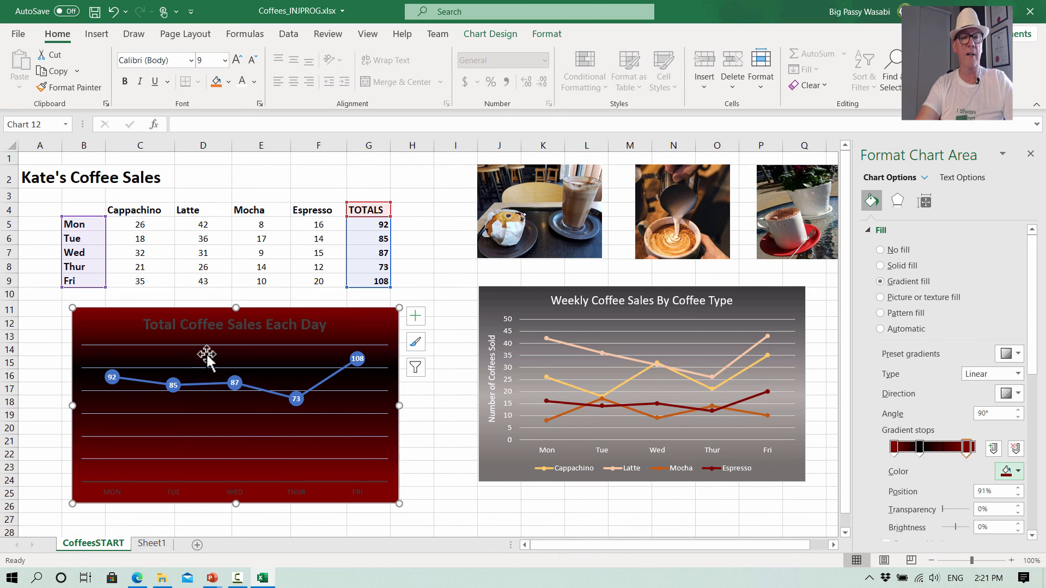
# - Change the font colour of the chart title and the horizontal axis labels to white
pyautogui.click(212, 327)
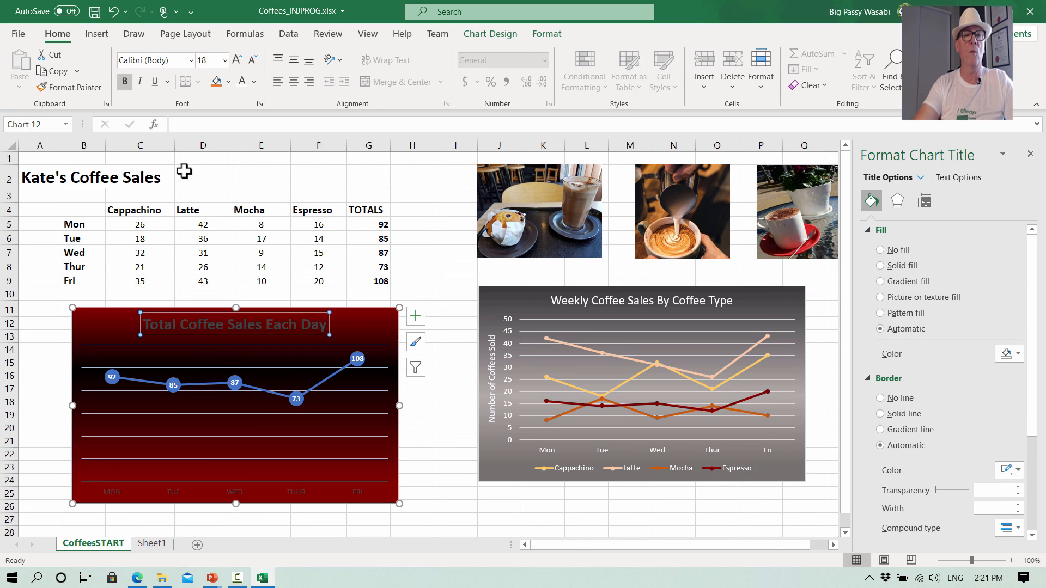
pyautogui.click(242, 83)
pyautogui.click(239, 492)
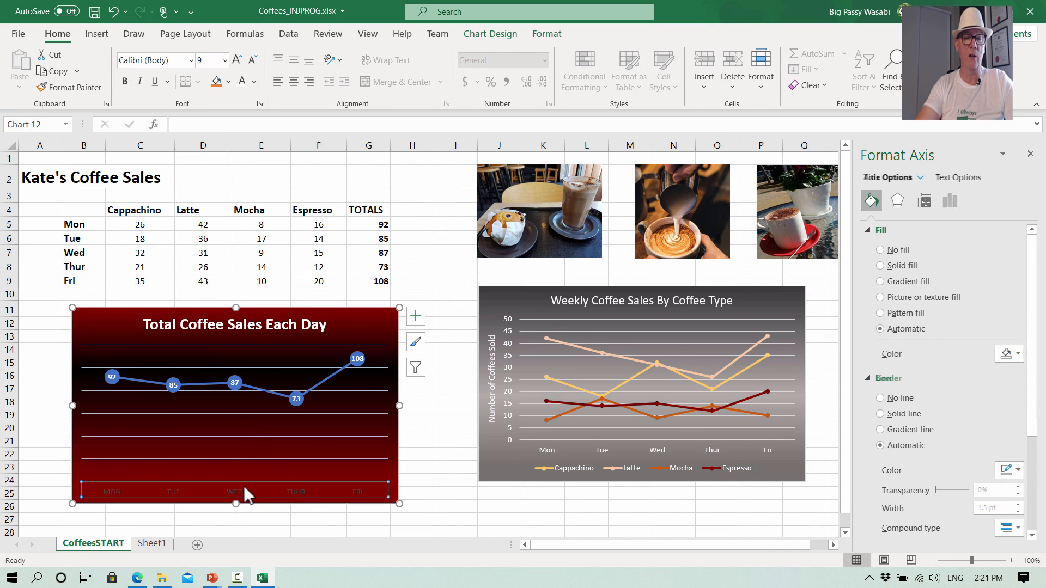
pyautogui.click(242, 83)
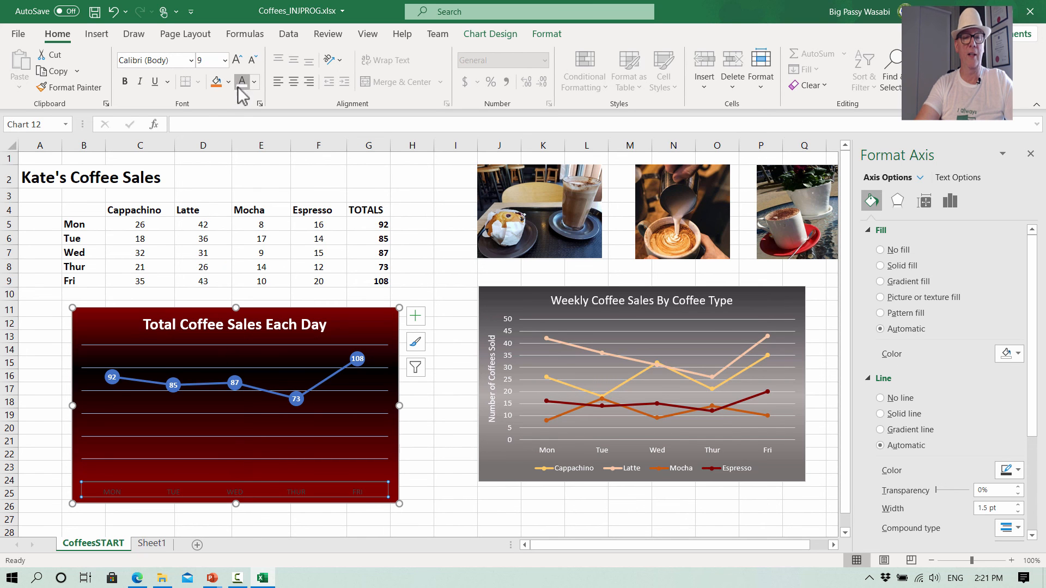
pyautogui.click(282, 436)
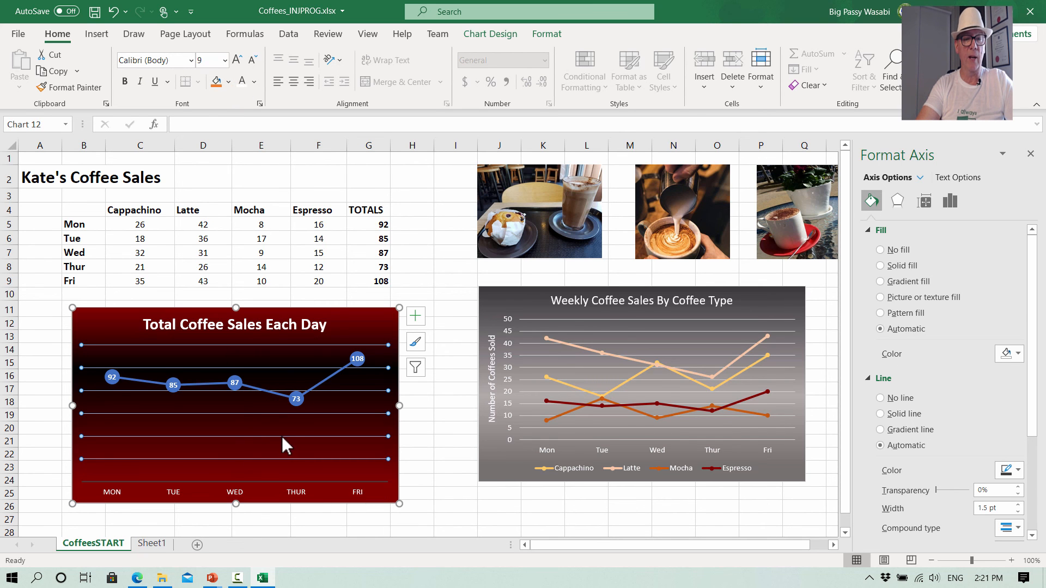
pyautogui.click(319, 294)
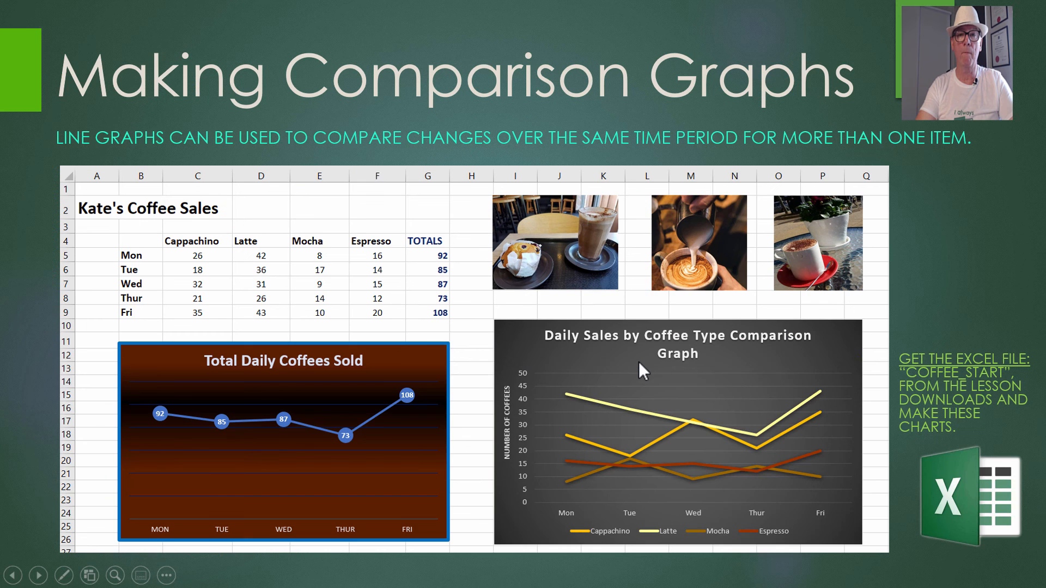
pyautogui.click(639, 362)
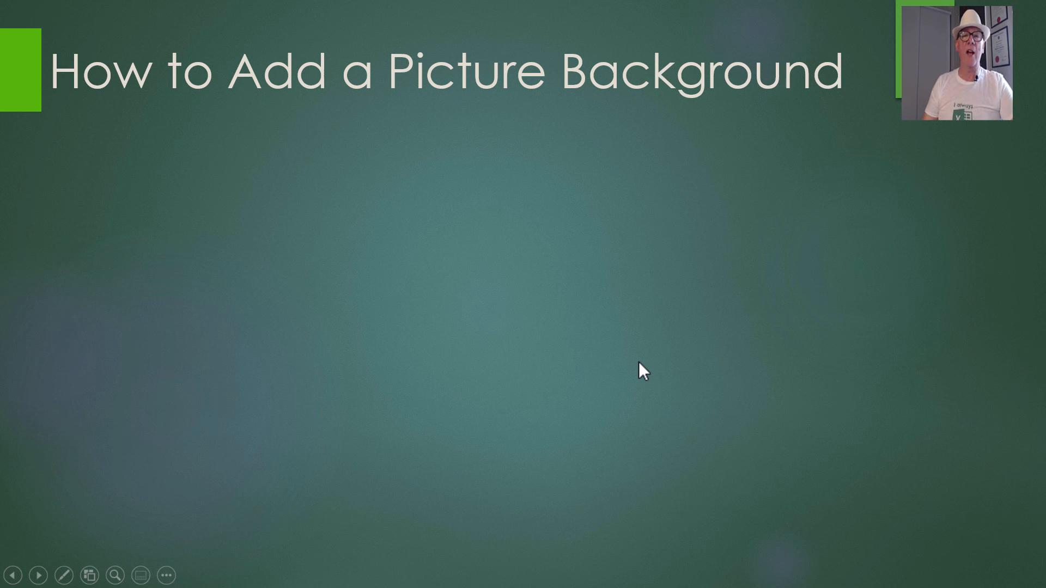